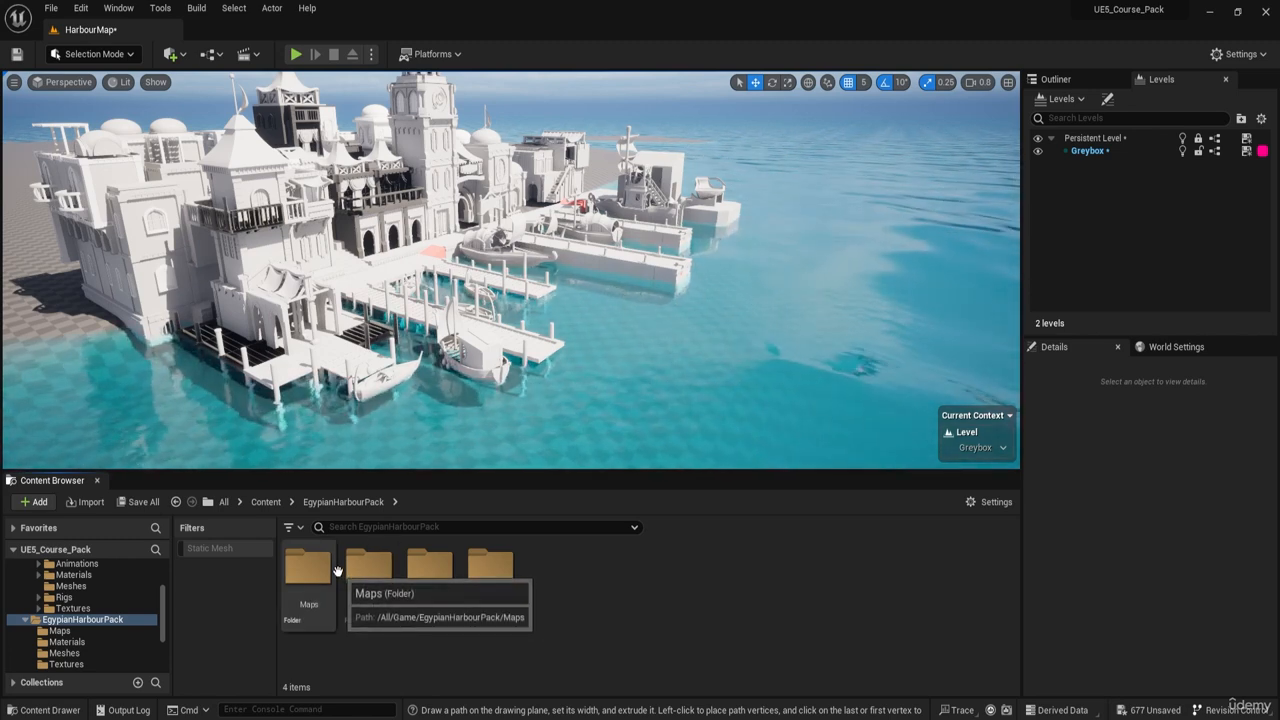
# Step: Look through the project's Content folder and the contents of its ThirdPerson folder
pyautogui.click(265, 502)
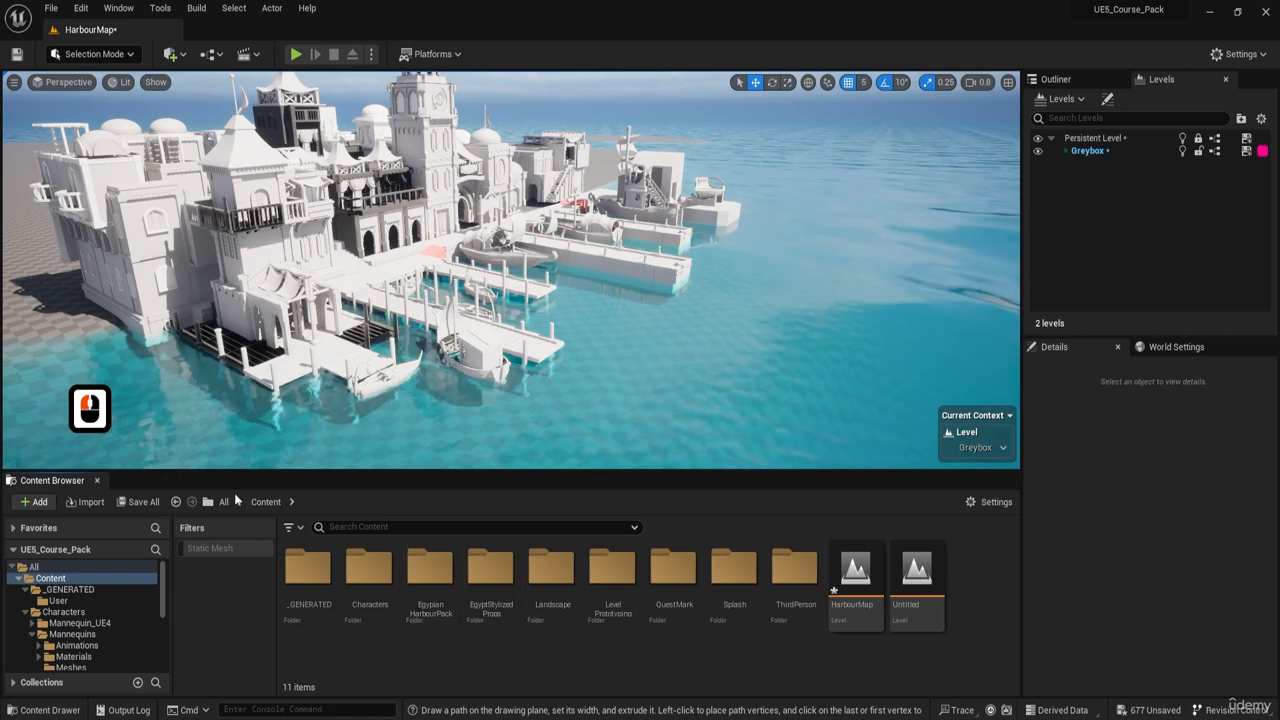
pyautogui.doubleClick(787, 595)
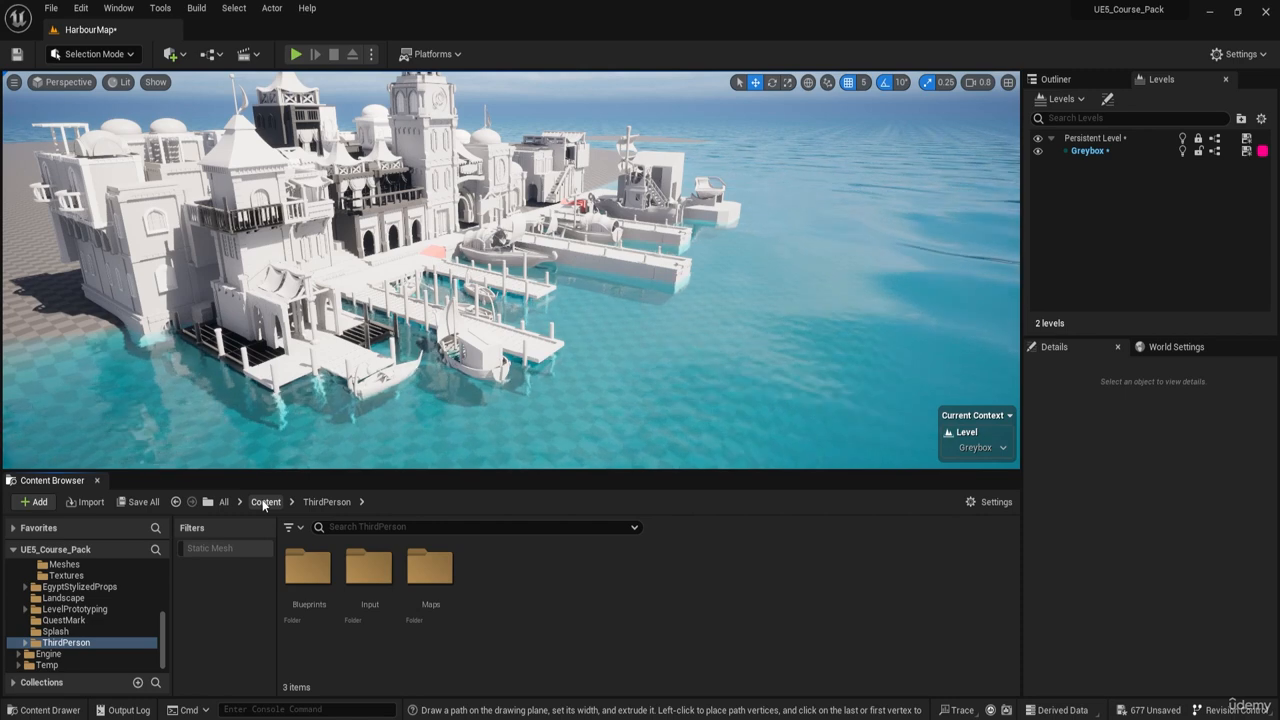
pyautogui.press('F8')
pyautogui.press('F8')
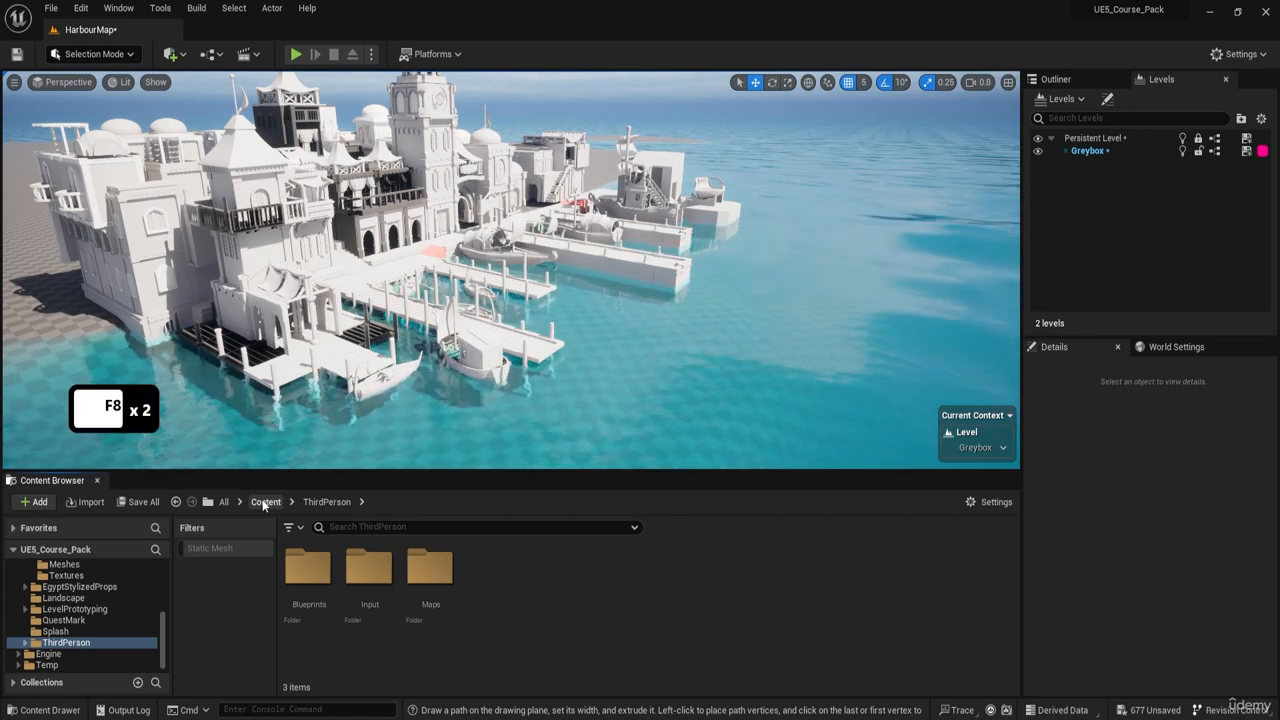
pyautogui.click(265, 502)
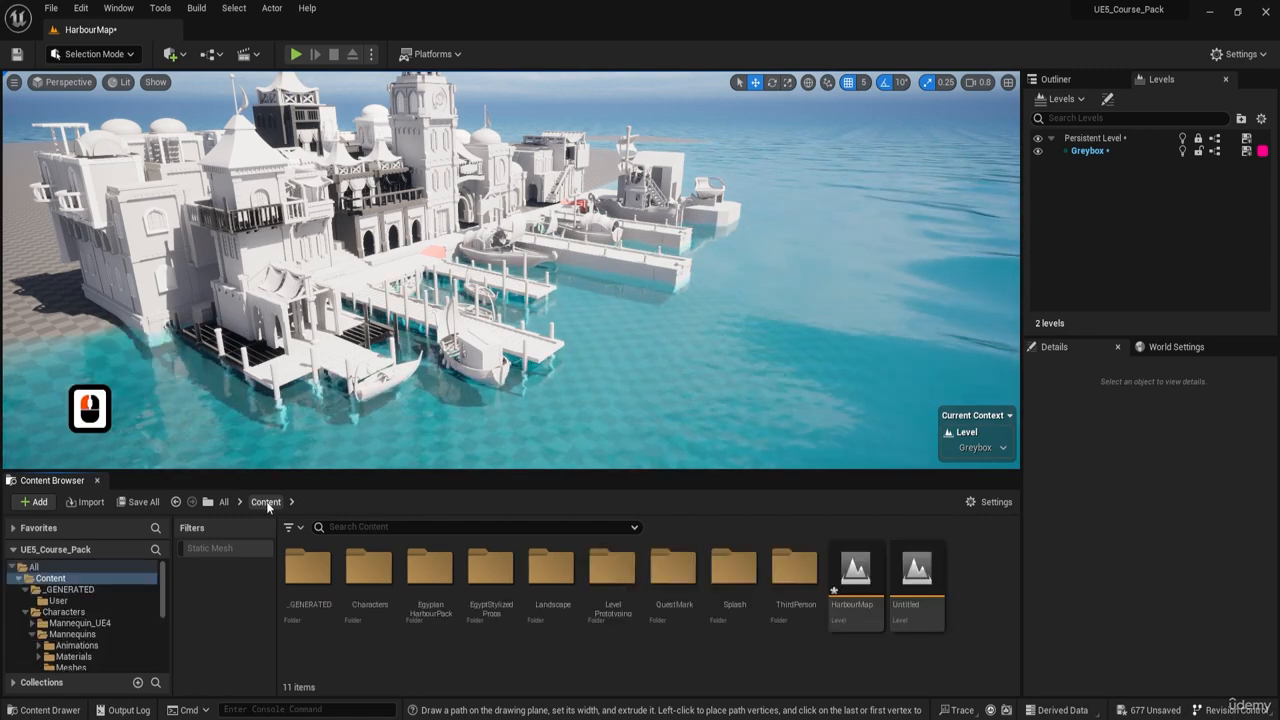
# Step: Open the Level_ItemRenders level from the EgypianHarbourPack Maps folder, saving all modified content of the current map
pyautogui.doubleClick(442, 586)
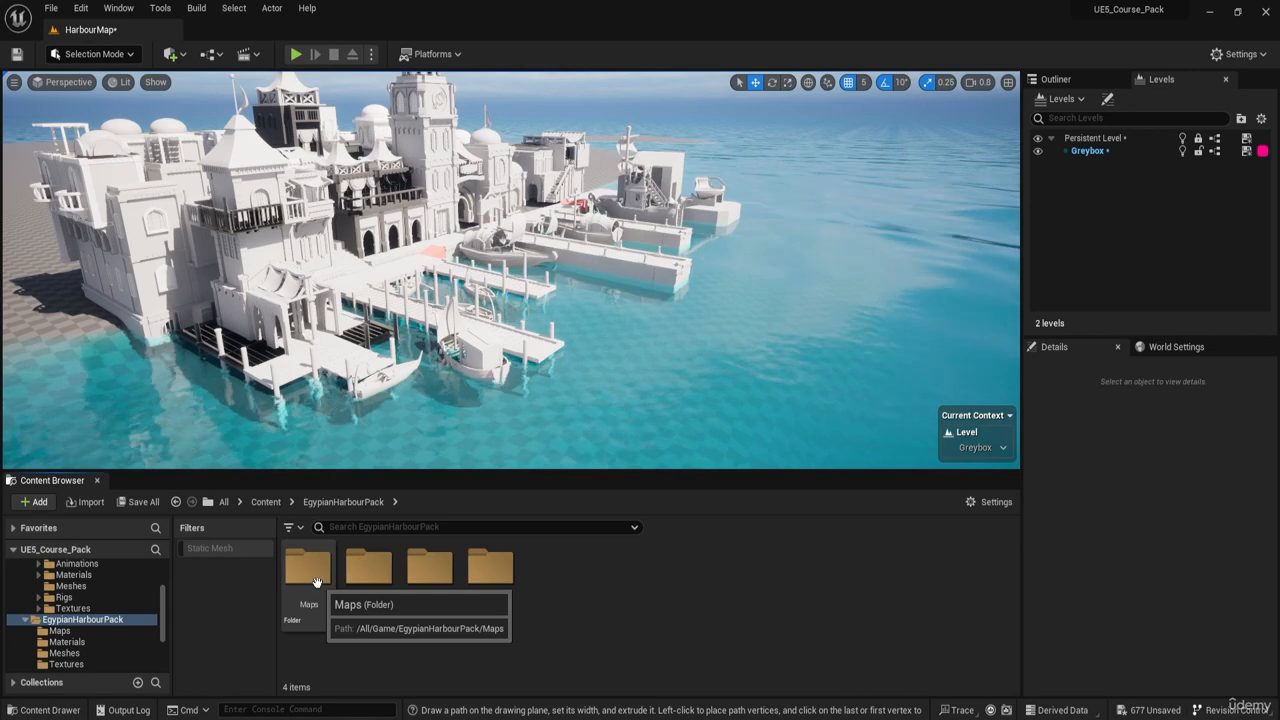
pyautogui.doubleClick(316, 582)
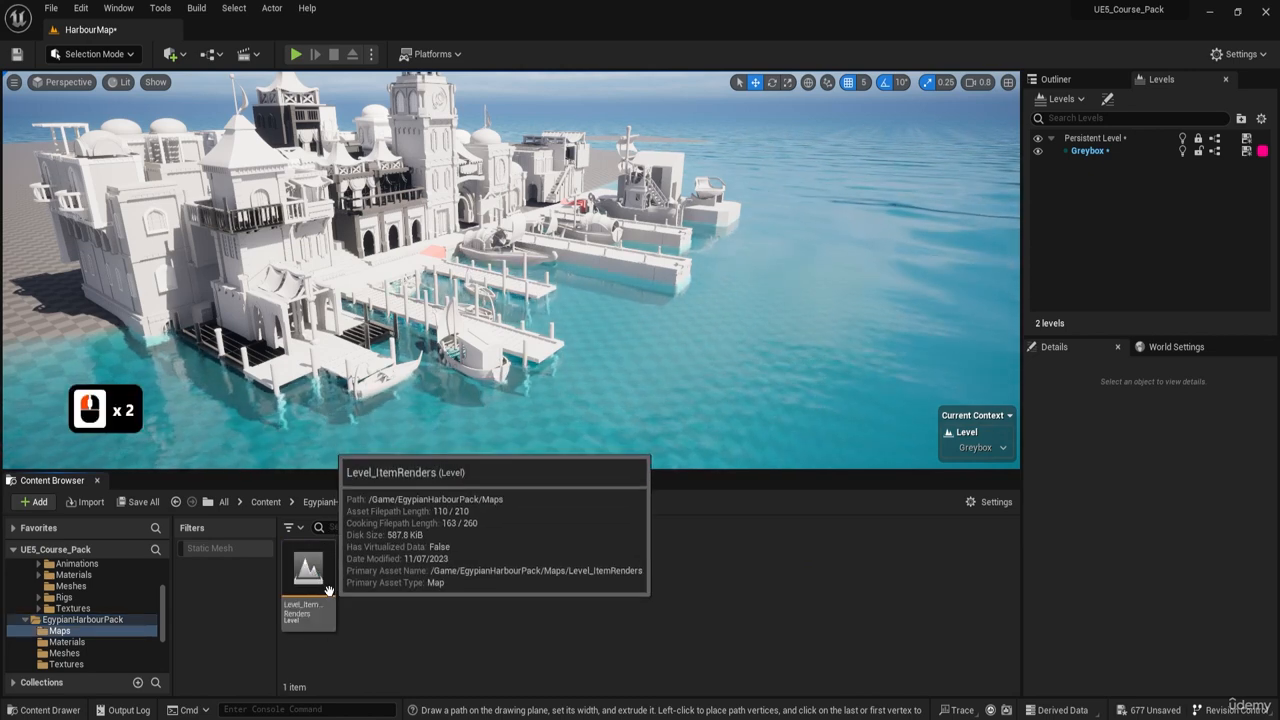
pyautogui.click(306, 568)
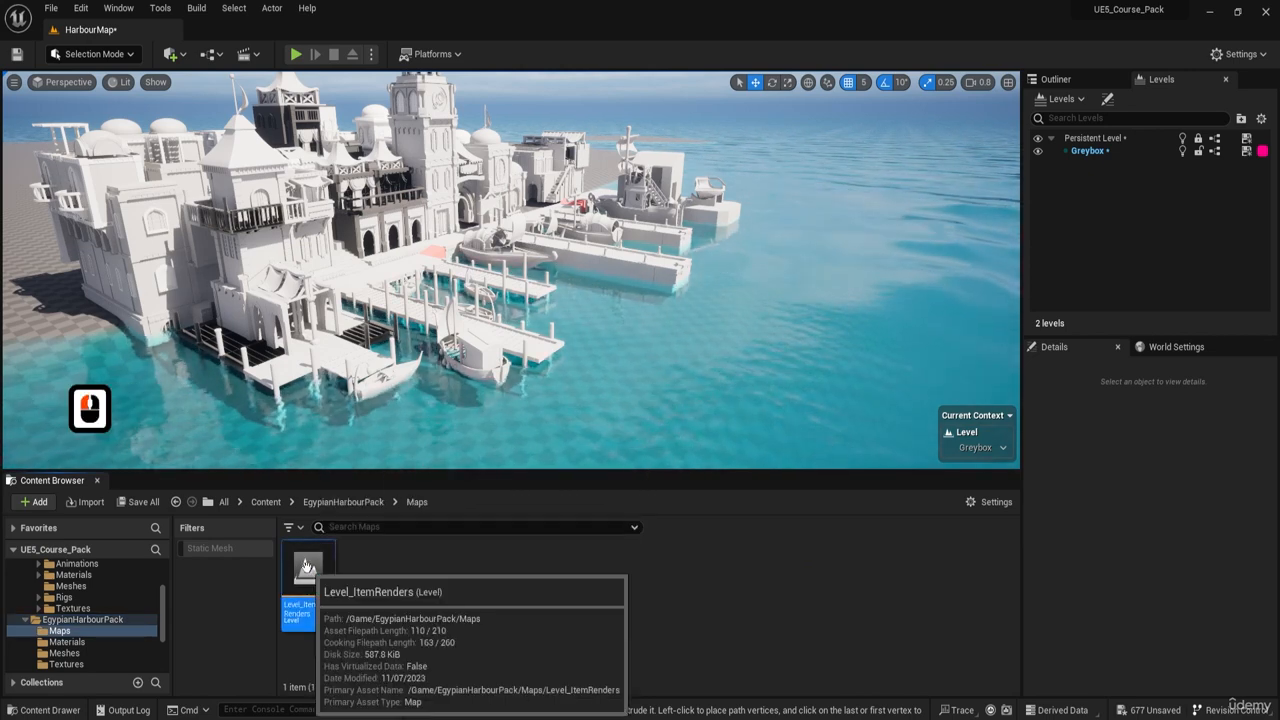
pyautogui.doubleClick(307, 569)
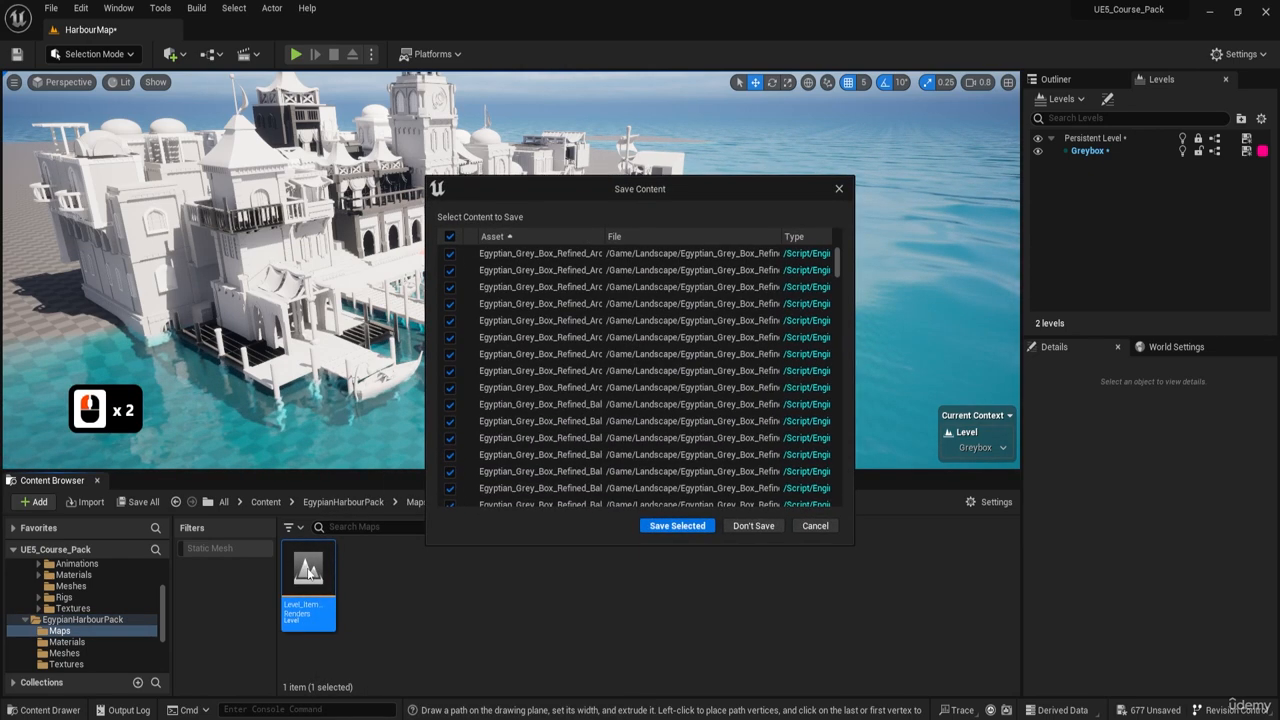
pyautogui.click(672, 524)
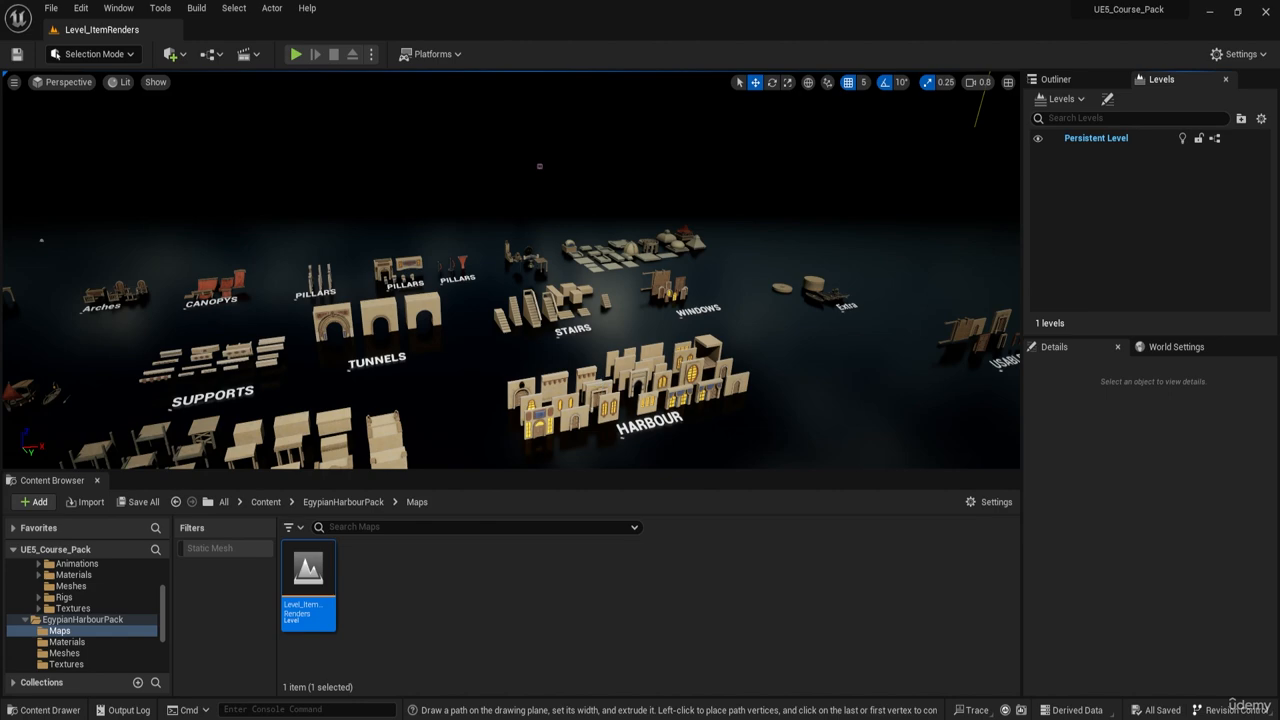
# Step: Examine the Harbour asset groups, both the dock pieces and the wall and shopfront pieces
pyautogui.press('a')
pyautogui.moveTo(512, 270); pyautogui.dragTo(705, 272, button='right')
pyautogui.press('w')
pyautogui.press('d')
pyautogui.scroll(1, 460, 300)
pyautogui.press('a')
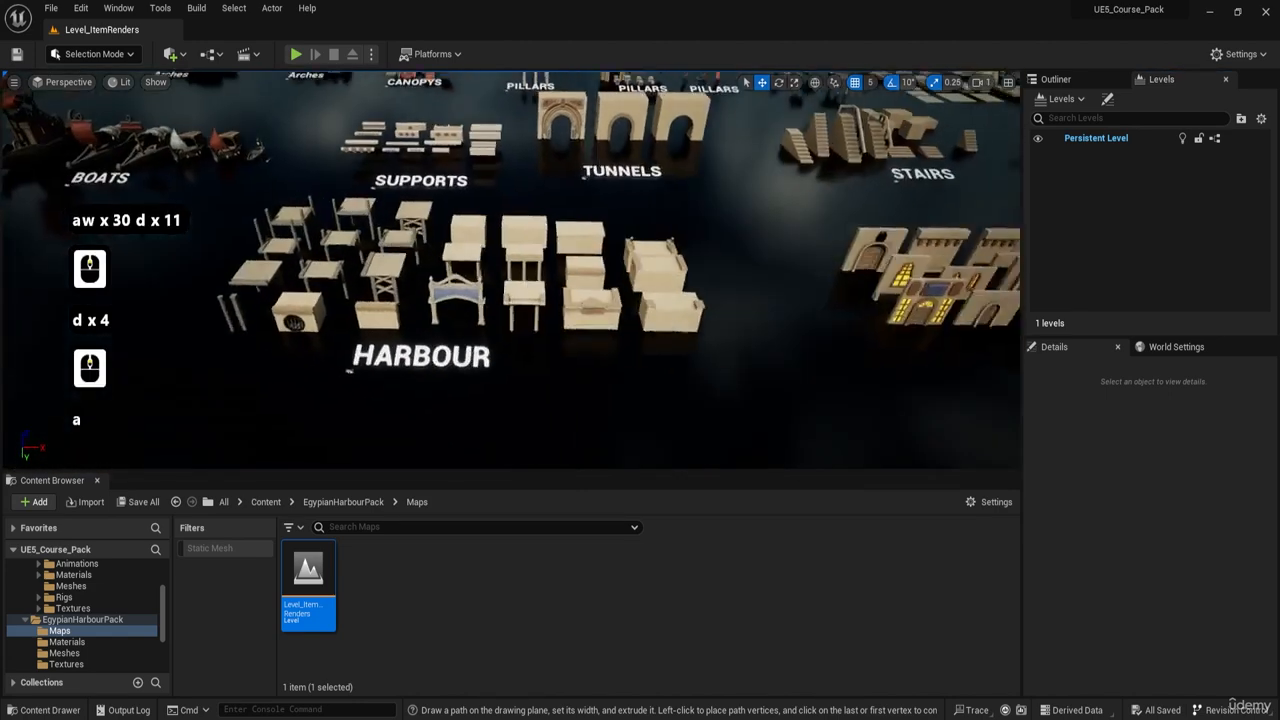
pyautogui.press('a')
pyautogui.press('a')
pyautogui.press('a')
pyautogui.press('w')
pyautogui.press('a')
pyautogui.press('d')
pyautogui.press('w')
pyautogui.press('e')
pyautogui.press('d')
pyautogui.scroll(2, 722, 280)
pyautogui.press('w')
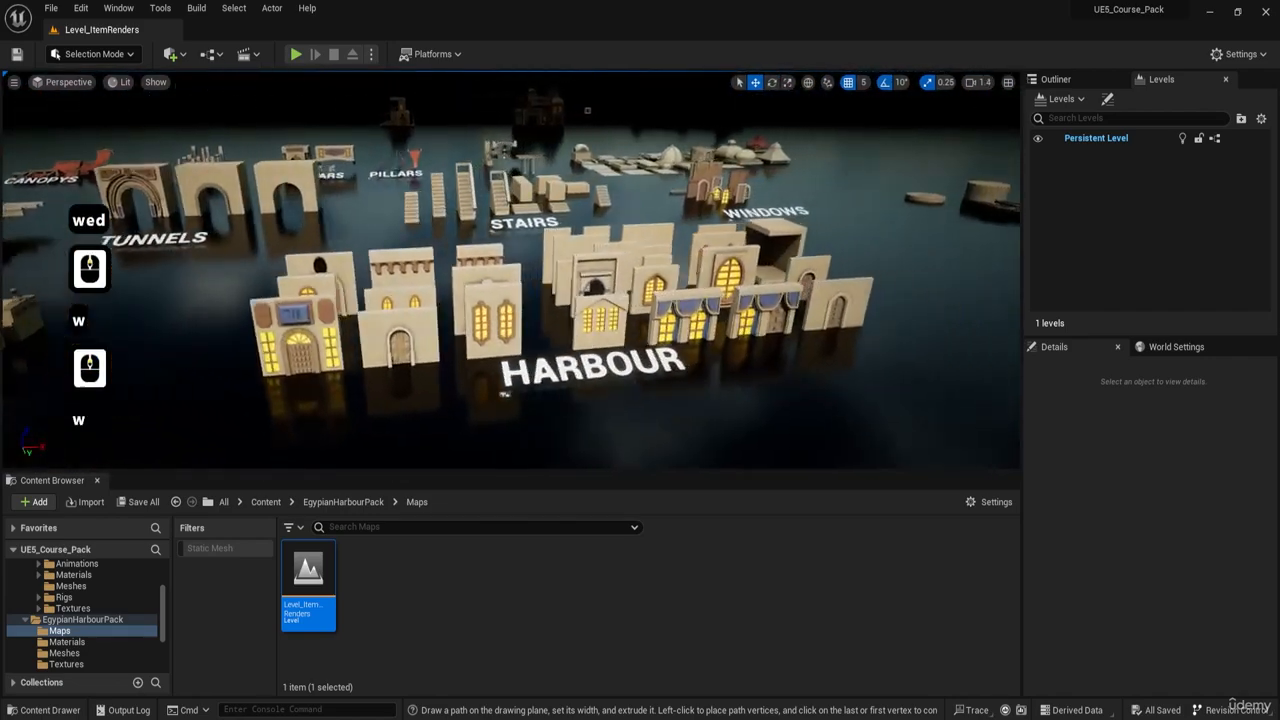
# Step: Look over the remaining asset groups and fly out to the assembled example buildings beyond them
pyautogui.press('w')
pyautogui.press('w')
pyautogui.press('d')
pyautogui.moveTo(505, 394); pyautogui.dragTo(461, 346, button='right')
pyautogui.press('e')
pyautogui.press('w')
pyautogui.press('e')
pyautogui.press('a')
pyautogui.press('e')
pyautogui.press('a')
pyautogui.press('w')
pyautogui.press('e')
pyautogui.press('d')
pyautogui.press('w')
pyautogui.press('d')
pyautogui.press('w')
pyautogui.press('a')
pyautogui.press('s')
pyautogui.press('a')
pyautogui.press('w')
pyautogui.press('e')
pyautogui.moveTo(403, 263); pyautogui.dragTo(210, 249, button='right')
pyautogui.press('w')
pyautogui.press('e')
pyautogui.press('e')
pyautogui.press('d')
pyautogui.press('d')
pyautogui.press('e')
pyautogui.press('d')
pyautogui.scroll(2, 600, 240)
pyautogui.press('w')
pyautogui.press('e')
pyautogui.press('e')
pyautogui.press('a')
pyautogui.press('e')
pyautogui.press('a')
pyautogui.press('a')
pyautogui.press('w')
# Step: Inspect the assembled small house, selecting individual modular pieces such as its walls
pyautogui.moveTo(331, 249); pyautogui.dragTo(270, 249, button='right')
pyautogui.click(409, 283)
pyautogui.moveTo(409, 283); pyautogui.dragTo(648, 231, button='right')
pyautogui.press('a')
pyautogui.click(287, 347)
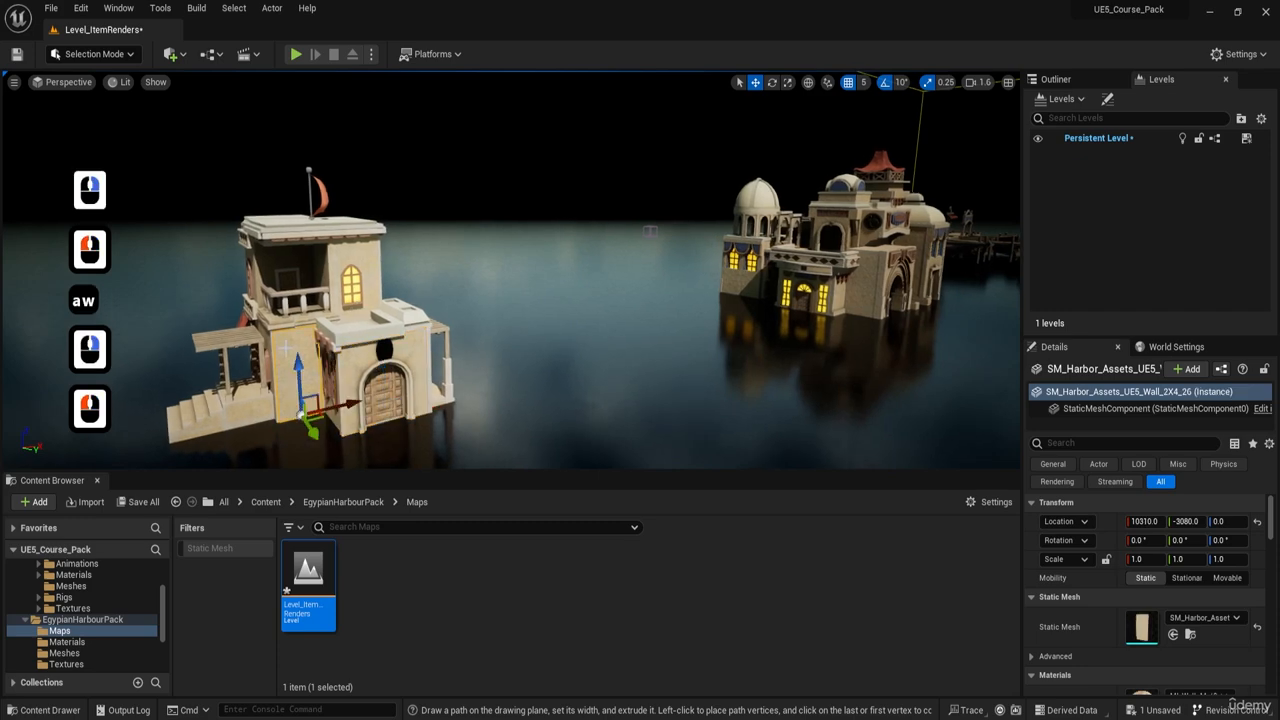
pyautogui.click(415, 352)
pyautogui.press('d')
pyautogui.moveTo(415, 352); pyautogui.dragTo(460, 368, button='right')
pyautogui.press('w')
pyautogui.press('a')
pyautogui.press('s')
pyautogui.press('e')
pyautogui.press('d')
pyautogui.press('w')
# Step: Inspect the assembled dock scene, selecting the merchant ship, and look back over the example builds
pyautogui.click(509, 311)
pyautogui.press('w')
pyautogui.moveTo(509, 311); pyautogui.dragTo(580, 318, button='right')
pyautogui.press('e')
pyautogui.press('d')
pyautogui.press('d')
pyautogui.click(449, 288)
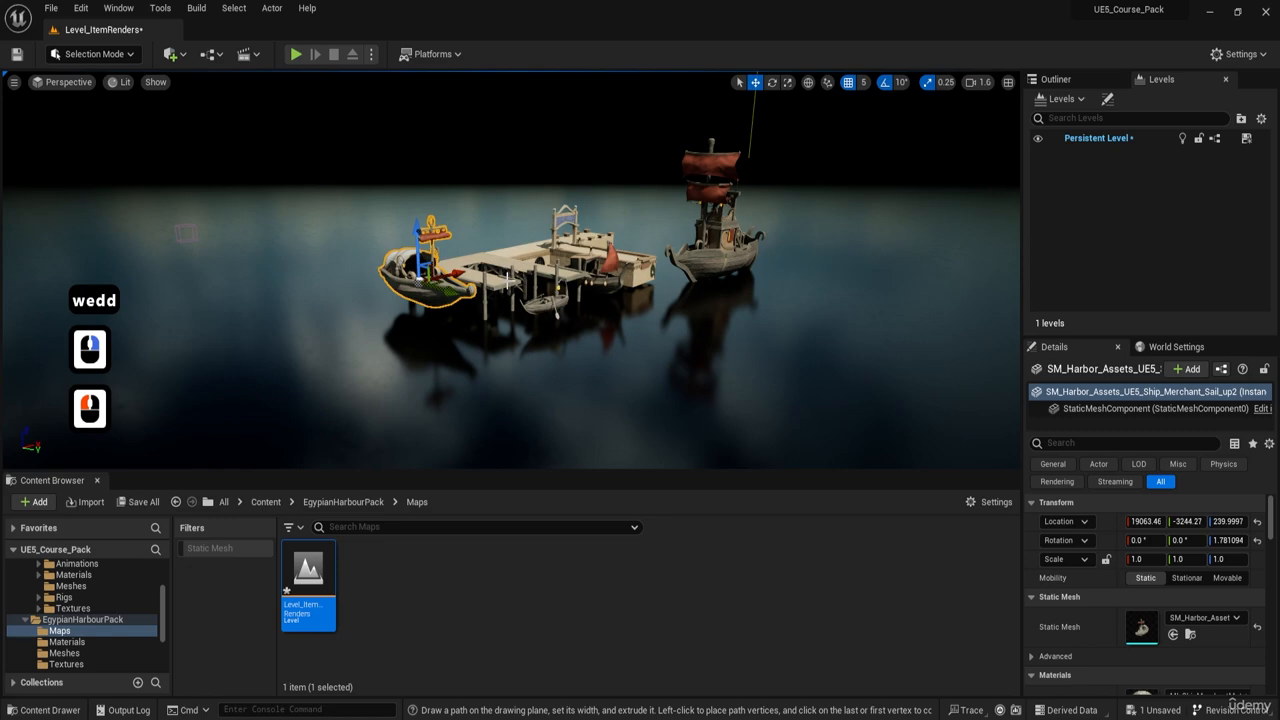
pyautogui.press('s')
pyautogui.press('a')
pyautogui.moveTo(508, 281); pyautogui.dragTo(400, 295, button='right')
pyautogui.press('e')
pyautogui.press('w')
pyautogui.press('e')
pyautogui.press('s')
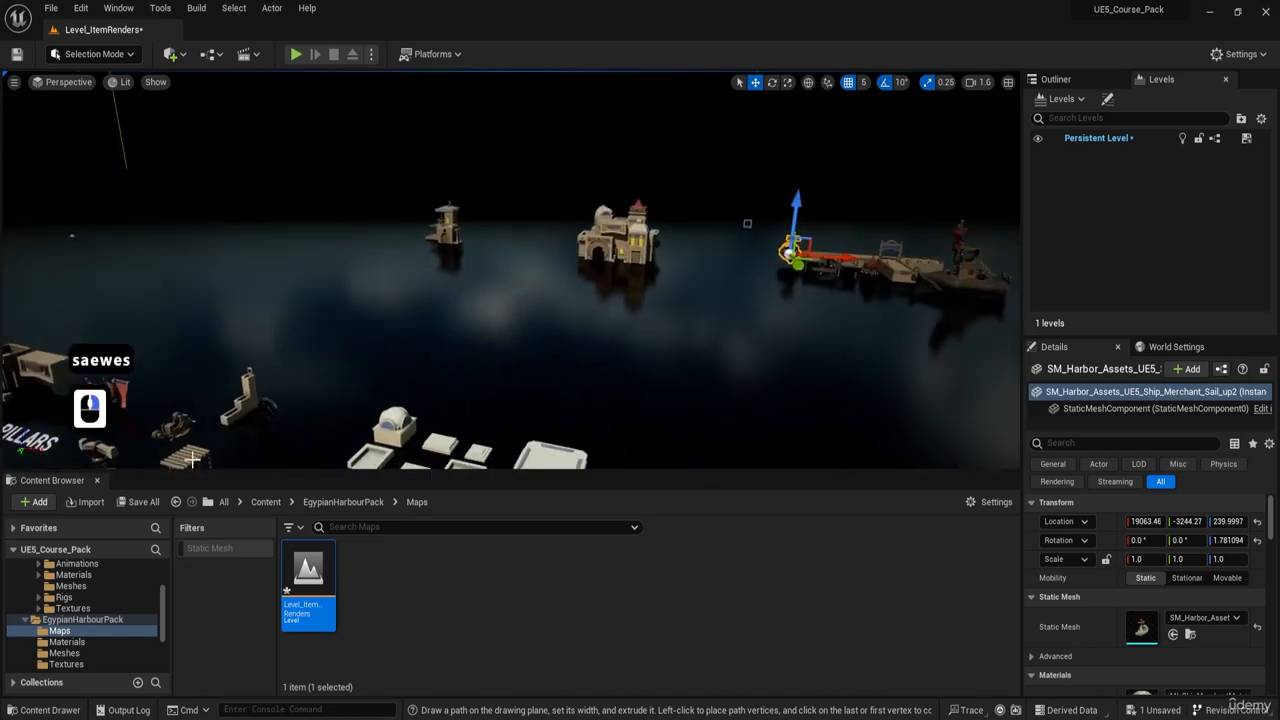
# Step: Open the EgypianHarbourPack Meshes folder and view the rows of labelled asset groups in the level
pyautogui.click(323, 502)
pyautogui.doubleClick(425, 567)
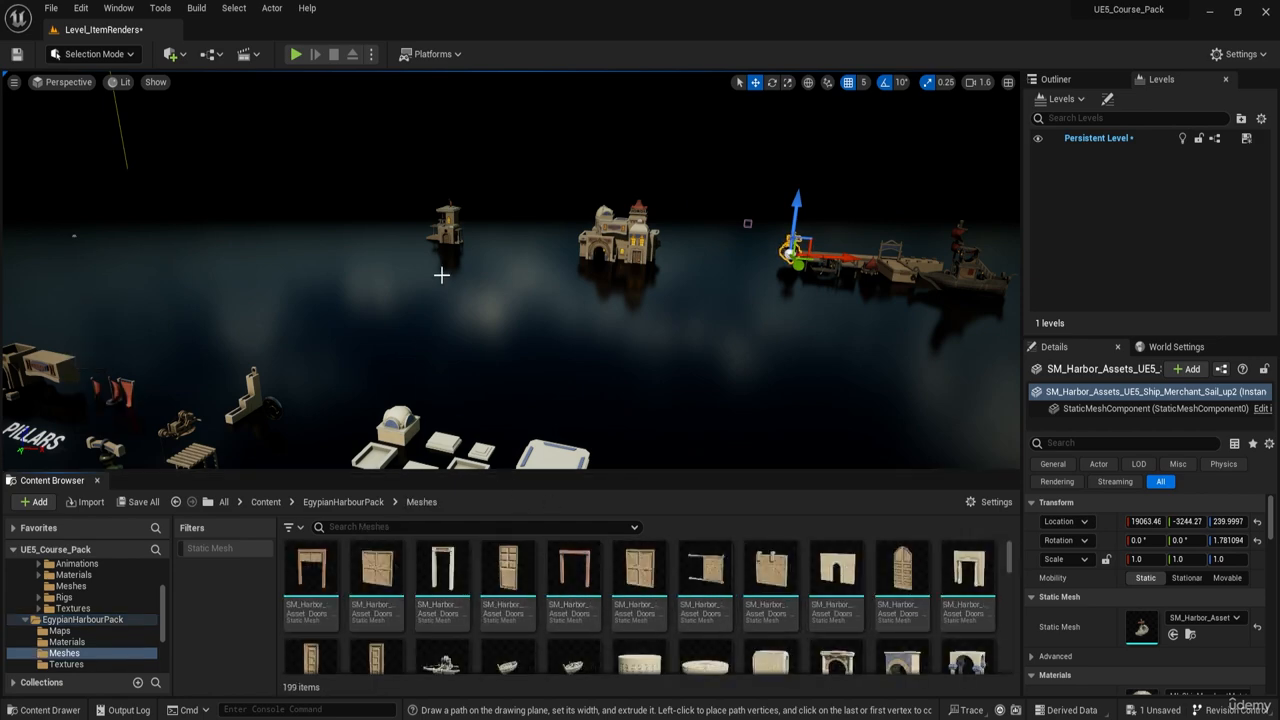
pyautogui.moveTo(639, 394); pyautogui.dragTo(464, 345, button='right')
pyautogui.press('a')
pyautogui.press('s')
pyautogui.press('e')
pyautogui.press('s')
pyautogui.press('q')
pyautogui.press('a')
pyautogui.press('a')
pyautogui.press('a')
pyautogui.press('a')
pyautogui.press('a')
pyautogui.press('a')
pyautogui.press('a')
pyautogui.press('a')
pyautogui.press('a')
pyautogui.press('a')
pyautogui.press('a')
pyautogui.press('a')
pyautogui.press('a')
pyautogui.press('a')
pyautogui.press('a')
pyautogui.press('a')
pyautogui.press('a')
pyautogui.press('a')
pyautogui.press('a')
pyautogui.press('a')
pyautogui.press('a')
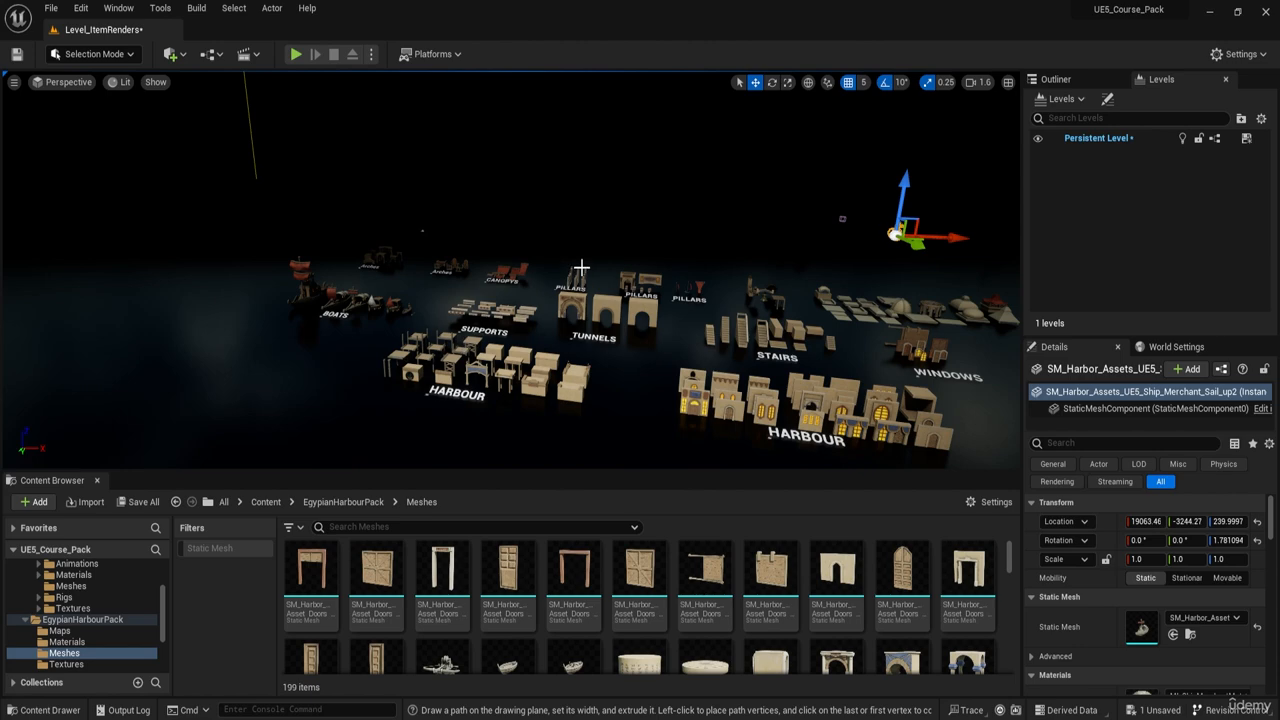
# Step: Examine the full layout of the asset groups from above, from the boats to the windows and extras
pyautogui.press('w')
pyautogui.press('a')
pyautogui.moveTo(273, 425); pyautogui.dragTo(457, 369, button='right')
pyautogui.press('e')
pyautogui.press('w')
pyautogui.press('d')
pyautogui.press('q')
pyautogui.press('e')
pyautogui.press('e')
pyautogui.press('a')
pyautogui.press('q')
pyautogui.press('e')
pyautogui.scroll(3, 276, 362)
pyautogui.press('a')
pyautogui.press('w')
pyautogui.press('e')
pyautogui.press('s')
pyautogui.press('s')
pyautogui.press('a')
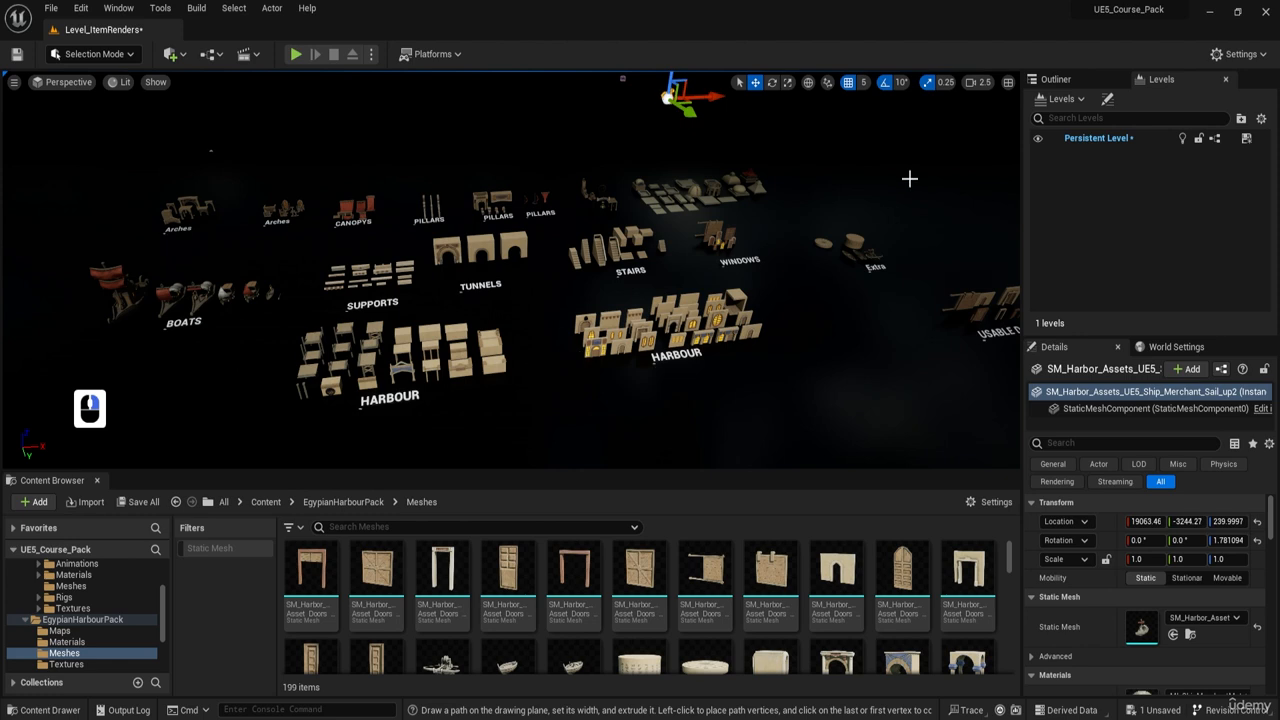
# Step: Show the Outliner and browse its actor list, selecting GroupActor_0 and locating the PostProcessing folder
pyautogui.doubleClick(1054, 78)
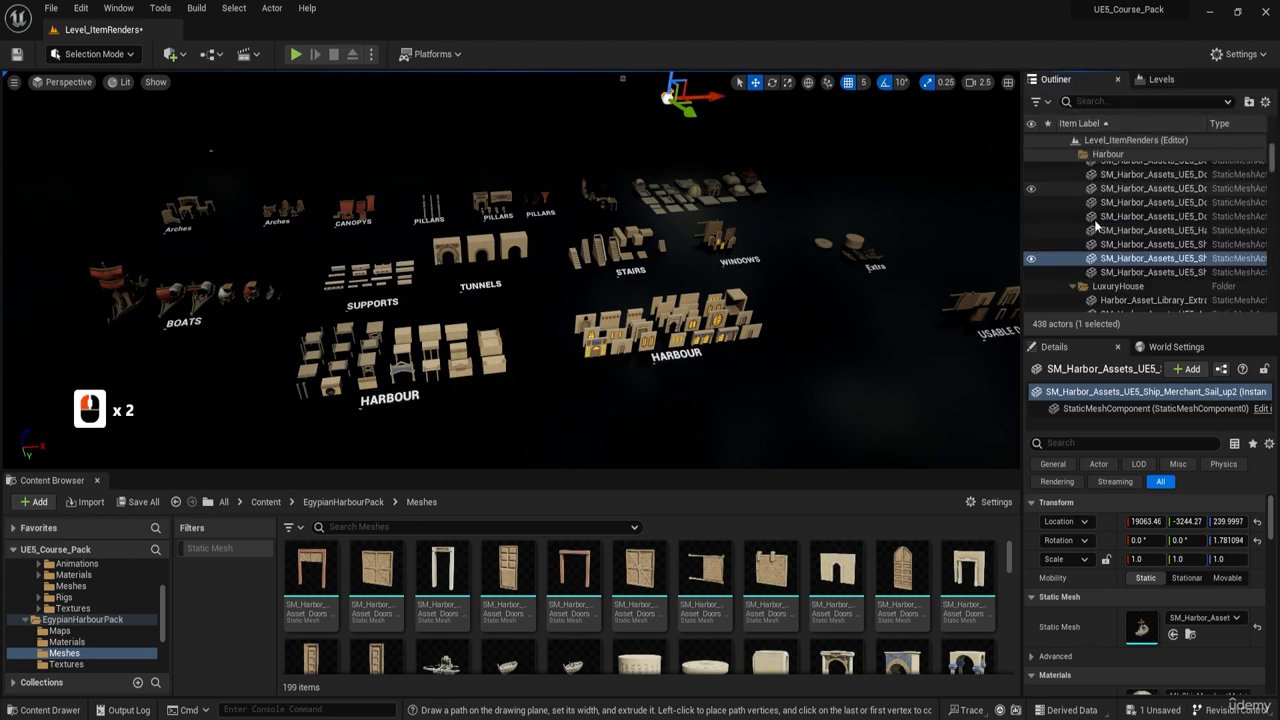
pyautogui.moveTo(1273, 162); pyautogui.dragTo(1277, 245)
pyautogui.scroll(6, 1141, 259)
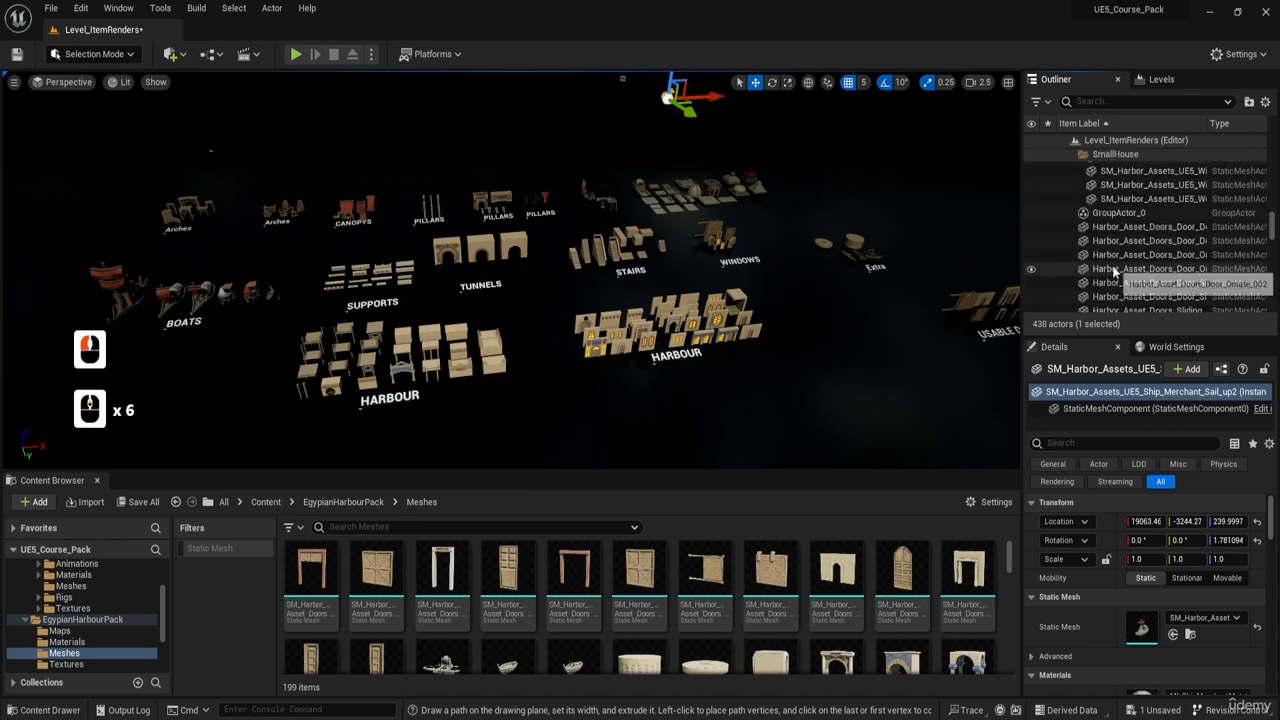
pyautogui.click(1111, 219)
pyautogui.scroll(7, 1115, 228)
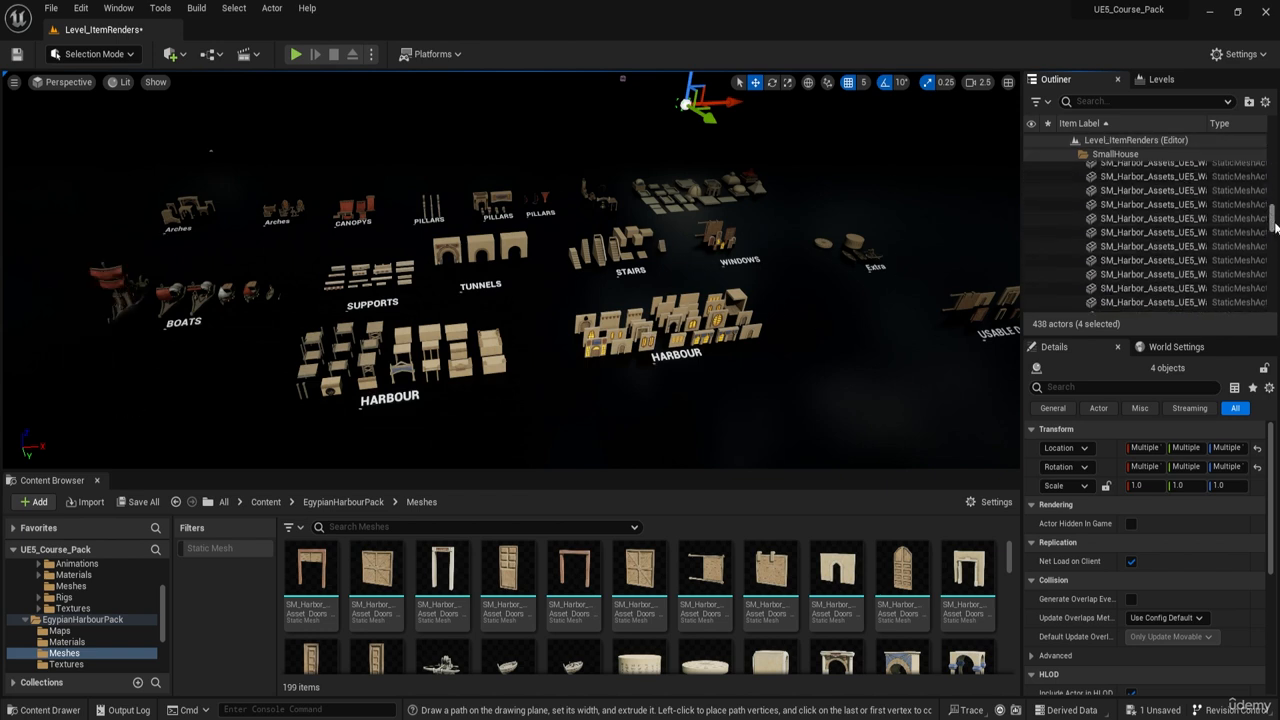
pyautogui.moveTo(1274, 228); pyautogui.dragTo(1262, 203)
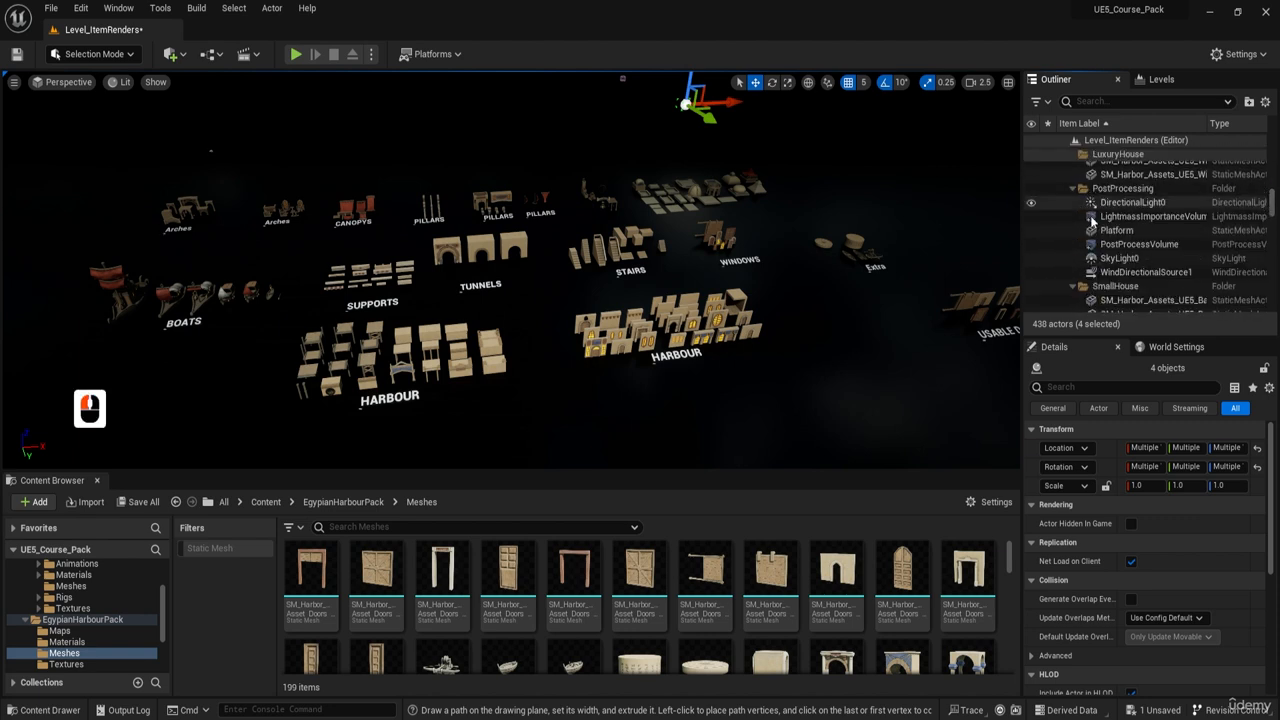
pyautogui.scroll(4, 1095, 230)
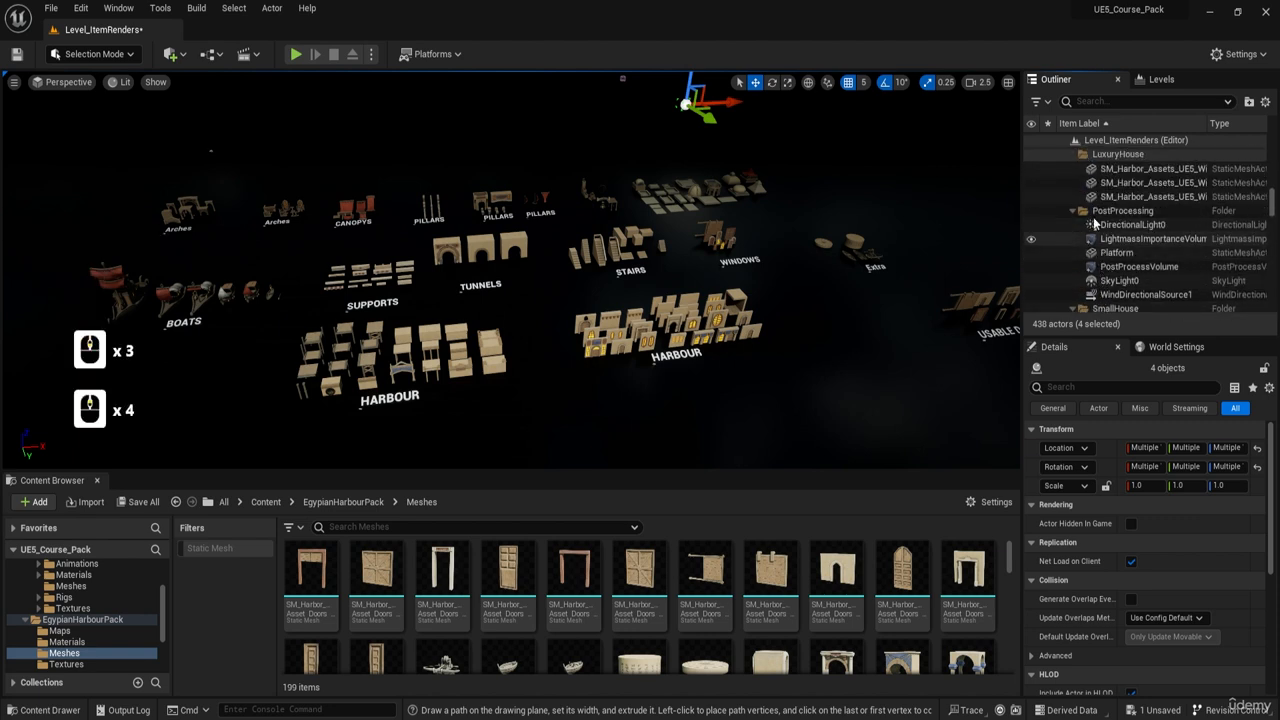
# Step: Collapse the PostProcessing folder and select the last LuxuryHouse actor together with the first two SmallHouse actors
pyautogui.click(1072, 212)
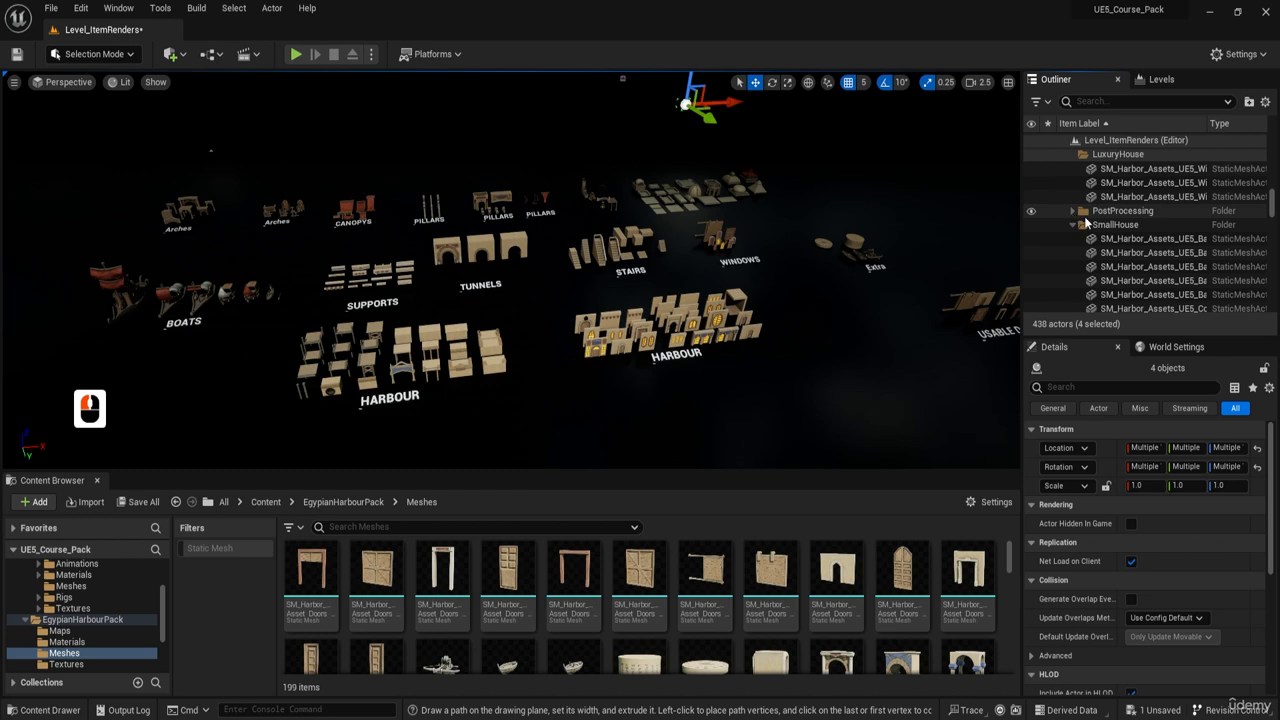
pyautogui.click(1093, 216)
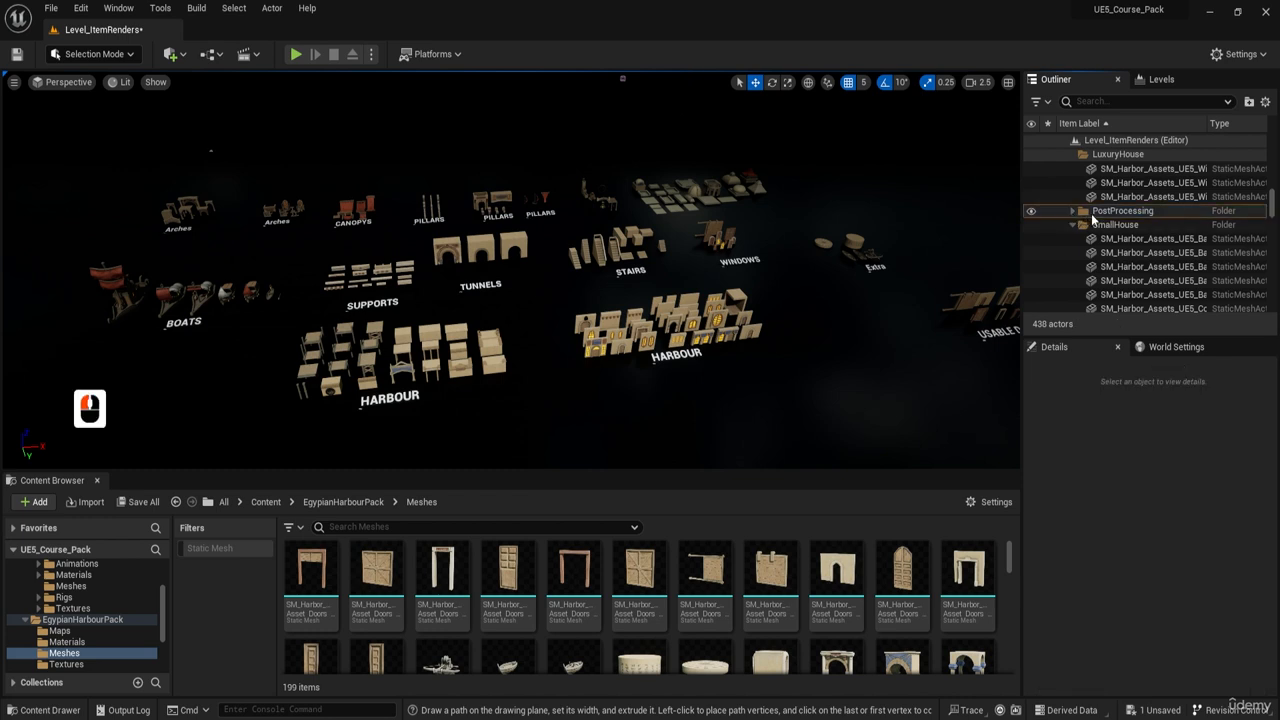
pyautogui.click(1097, 216)
pyautogui.click(1108, 252)
pyautogui.keyDown('shift'); pyautogui.click(1112, 199); pyautogui.keyUp('shift')
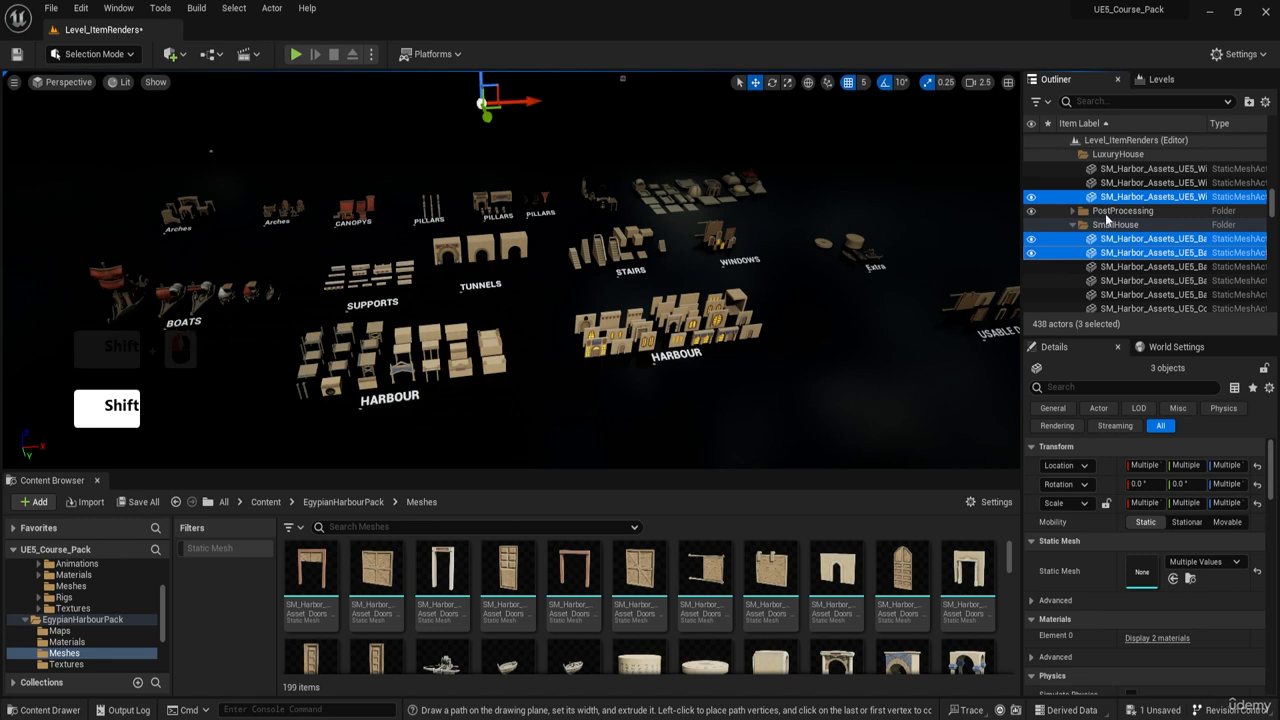
# Step: Select the first three actors in the Outliner's Harbour folder
pyautogui.moveTo(918, 230)
pyautogui.mouseDown(button='right')
pyautogui.moveTo(904, 188)
pyautogui.moveTo(918, 230)
pyautogui.mouseUp(button='right')
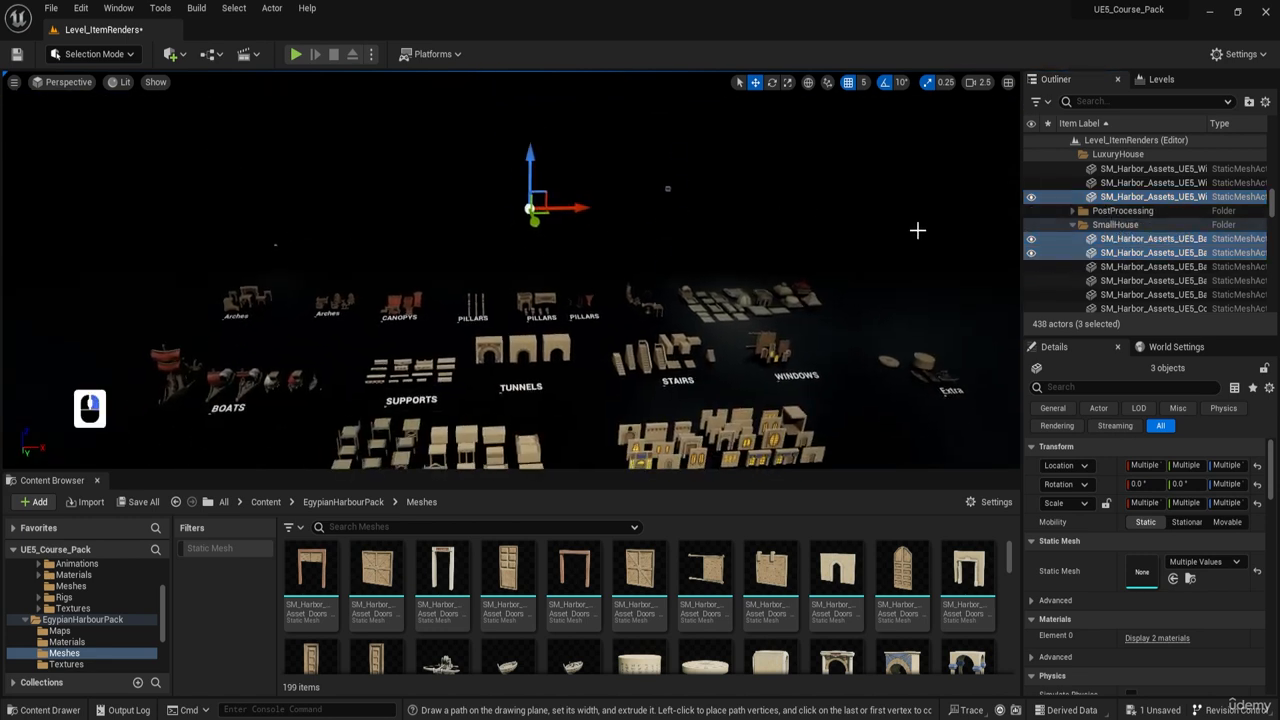
pyautogui.scroll(20, 1070, 237)
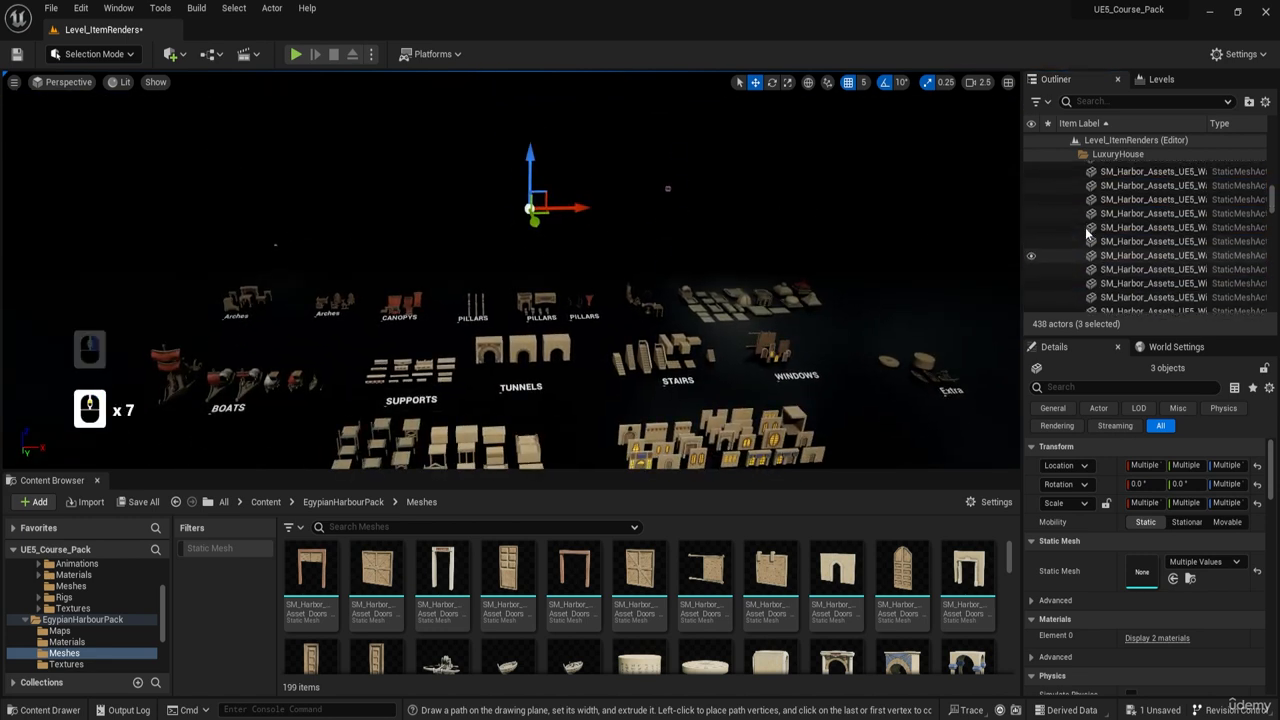
pyautogui.moveTo(1273, 188); pyautogui.dragTo(1274, 140)
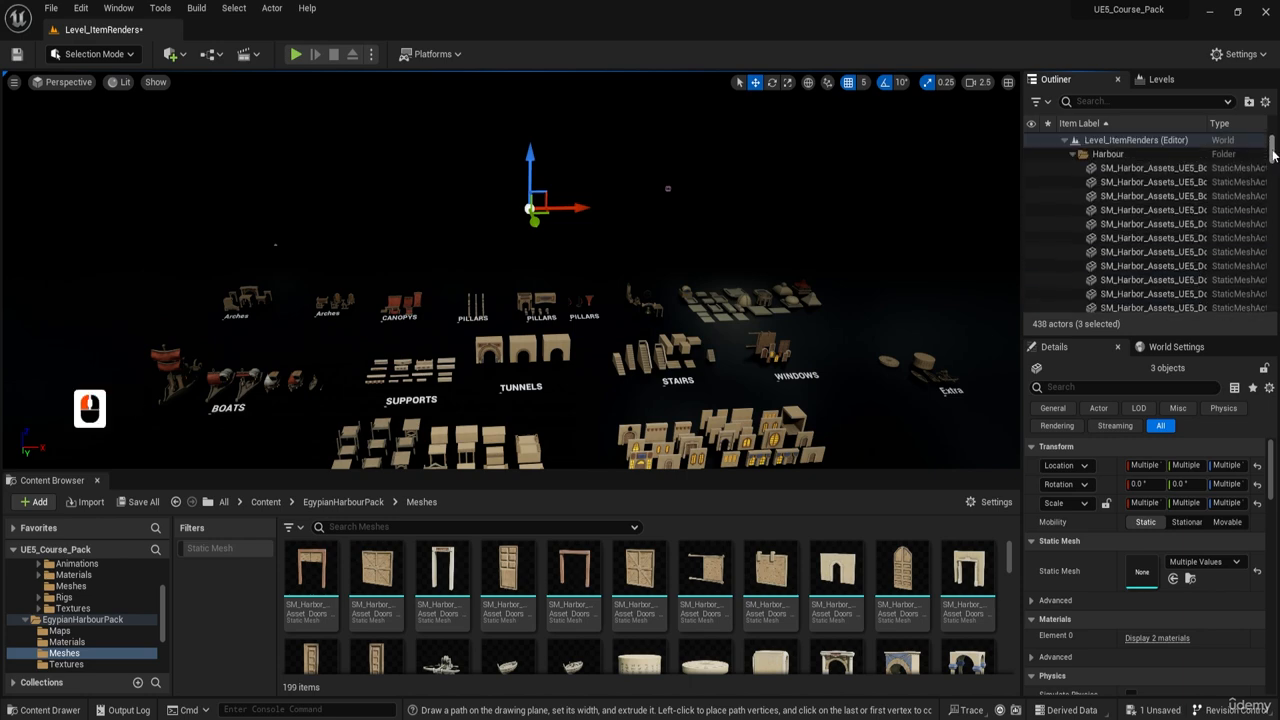
pyautogui.click(1115, 170)
pyautogui.keyDown('shift'); pyautogui.click(1115, 196); pyautogui.keyUp('shift')
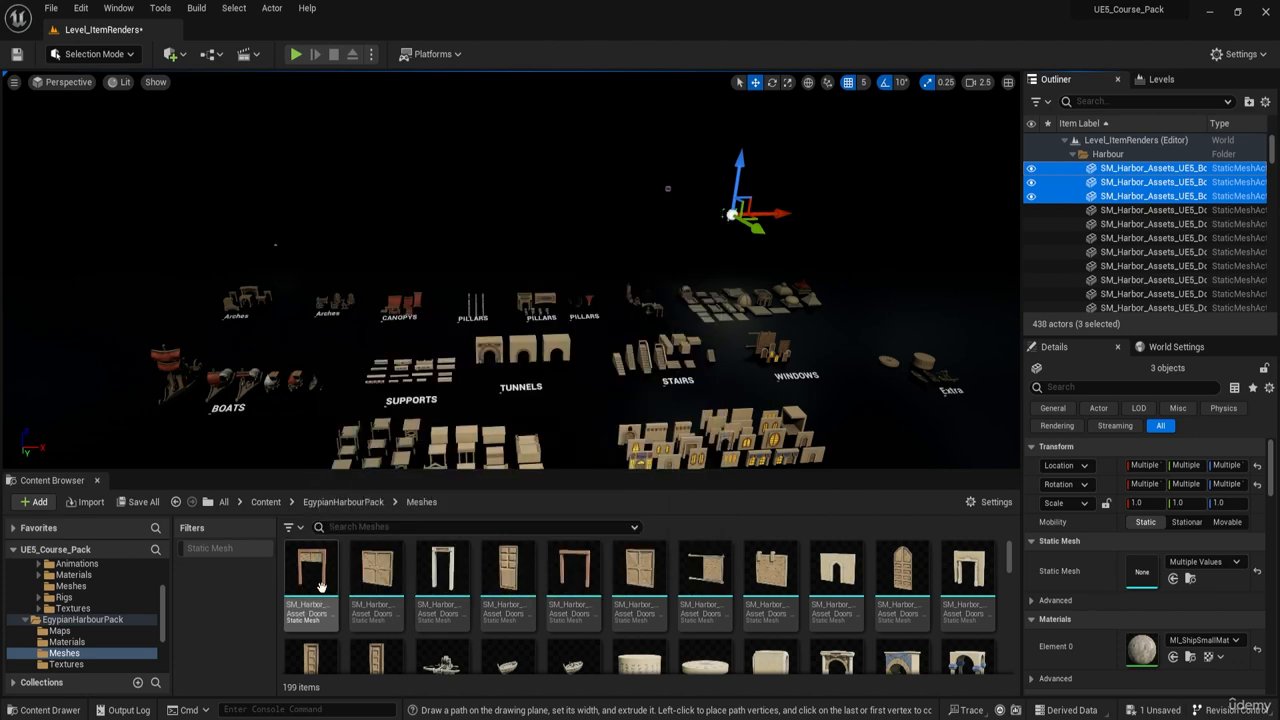
# Step: Look through the EgyptianHarbourPack's Materials folder and return to its Meshes folder
pyautogui.moveTo(322, 585)
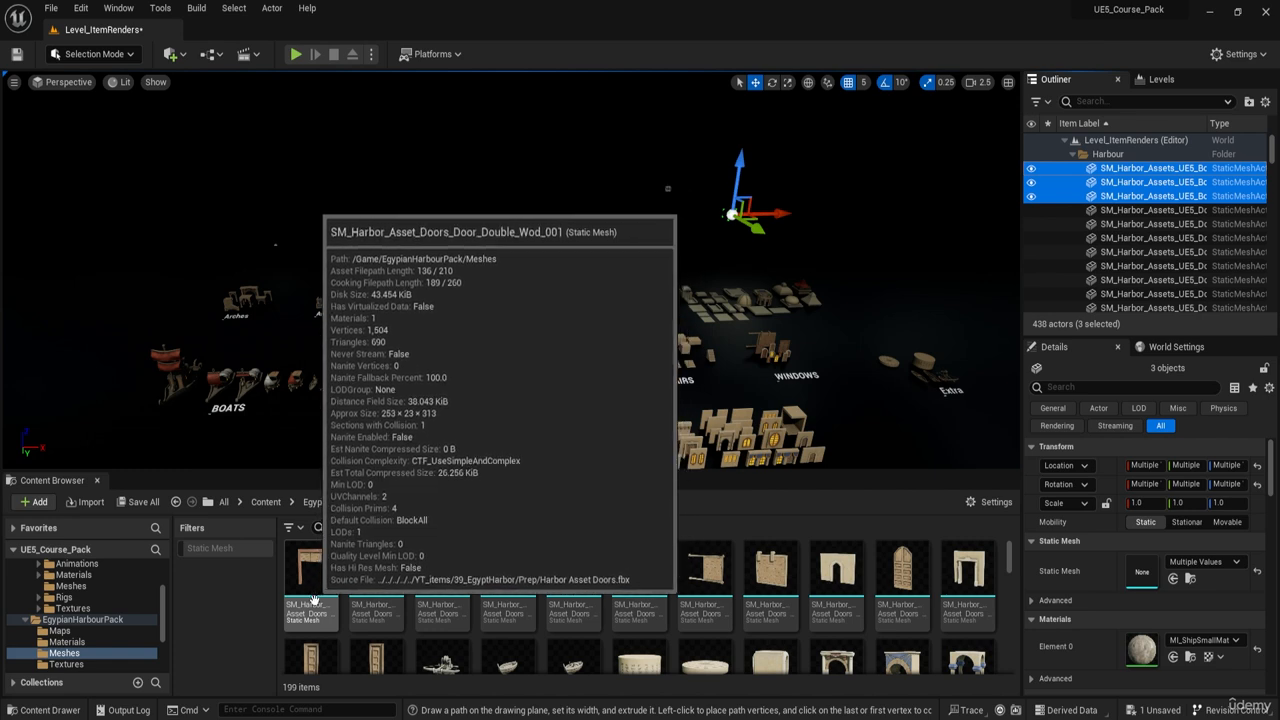
pyautogui.click(343, 501)
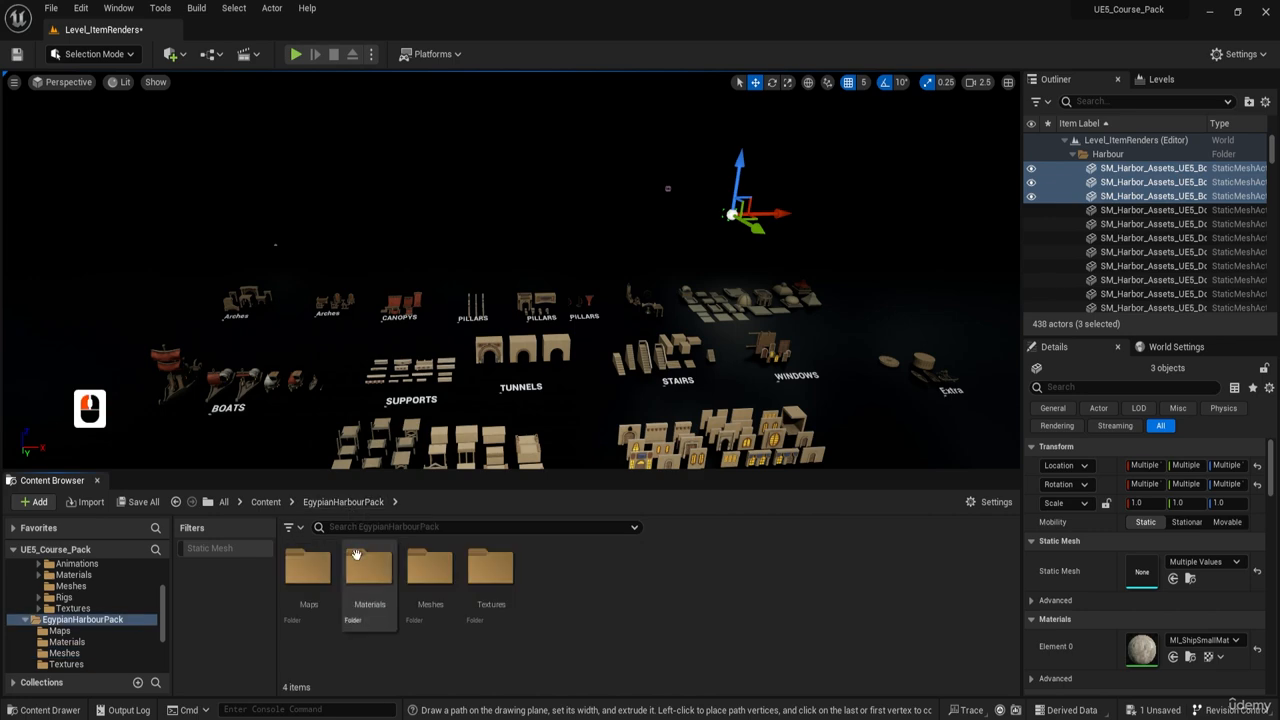
pyautogui.doubleClick(374, 572)
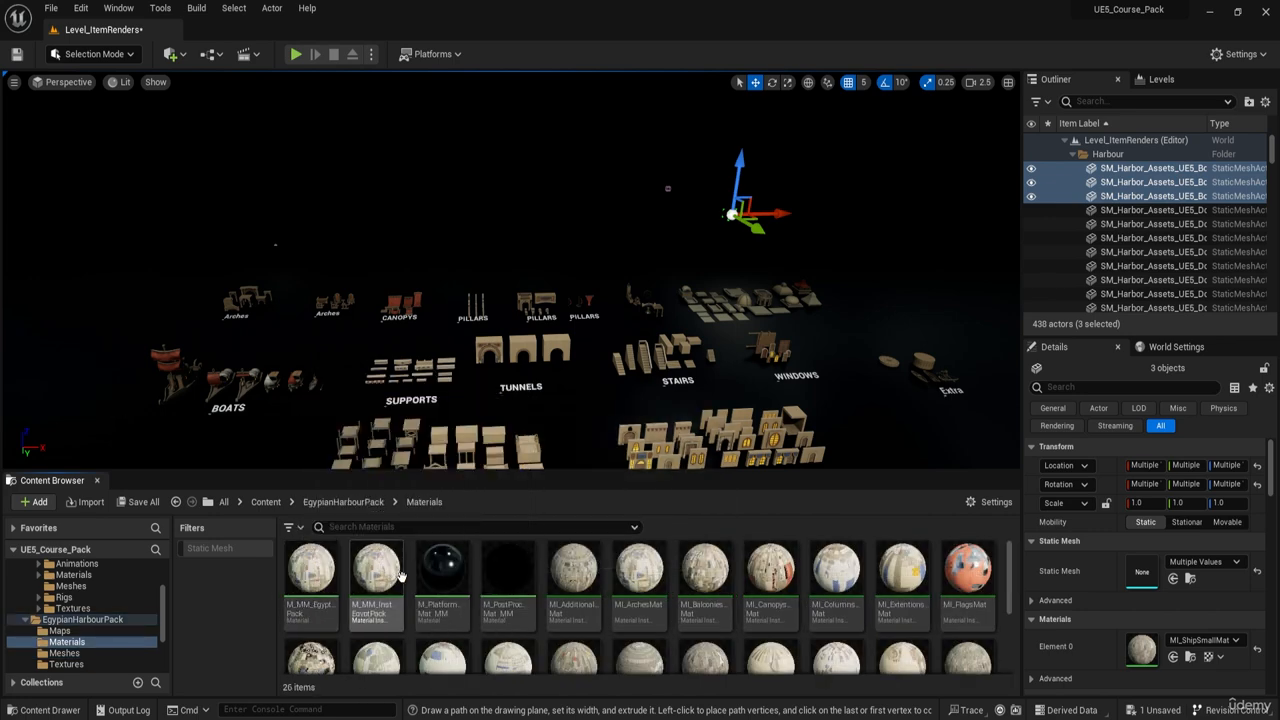
pyautogui.click(343, 502)
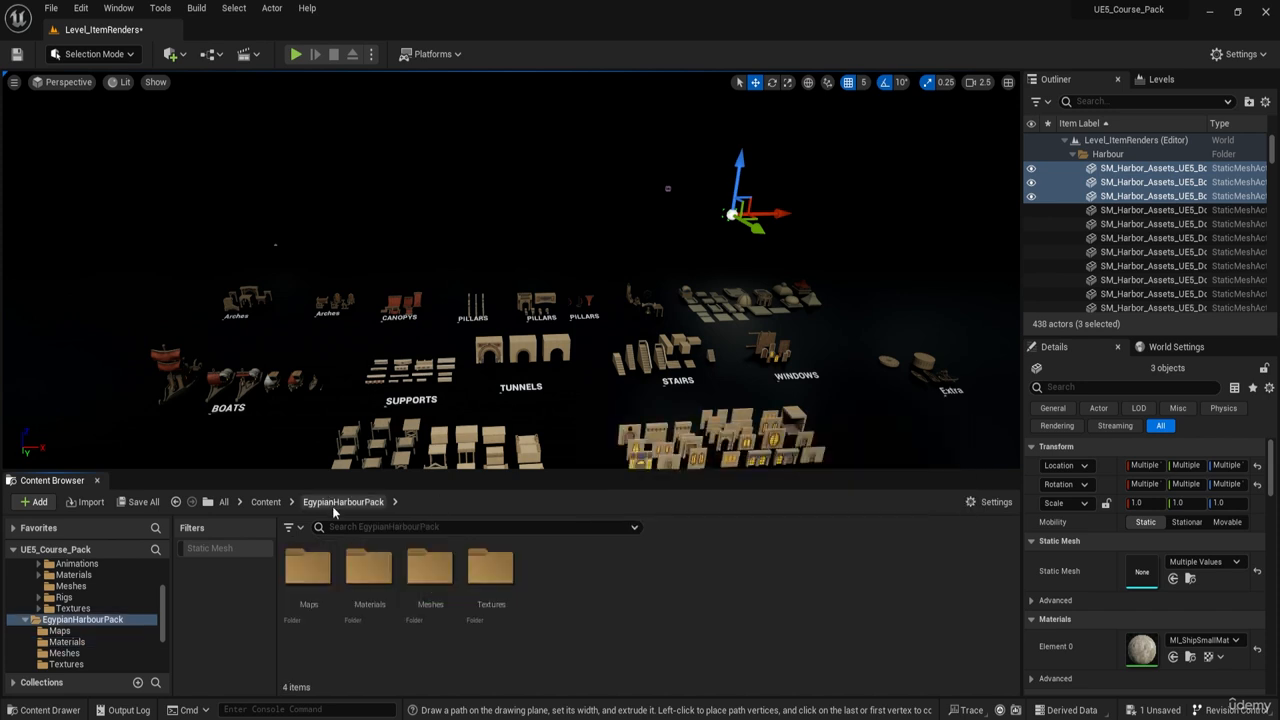
pyautogui.doubleClick(430, 575)
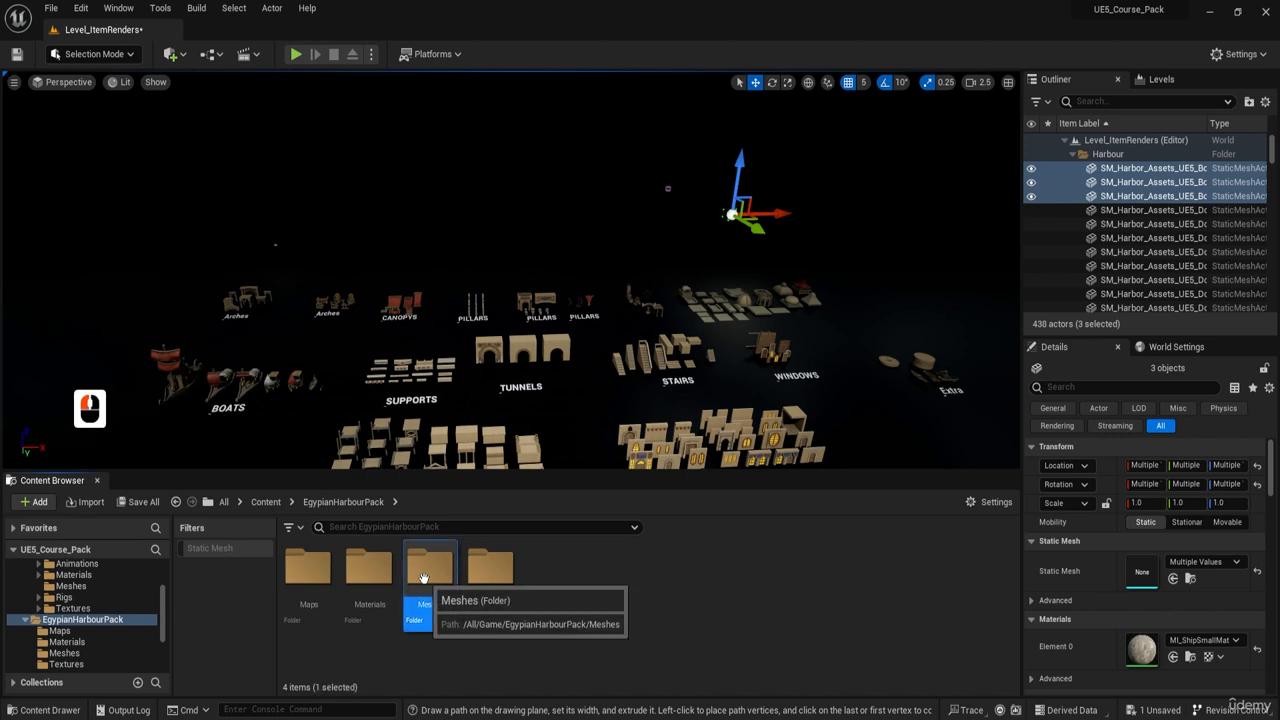
# Step: Filter the Outliner by "sm_" and select all the matching static mesh actors
pyautogui.click(1111, 102)
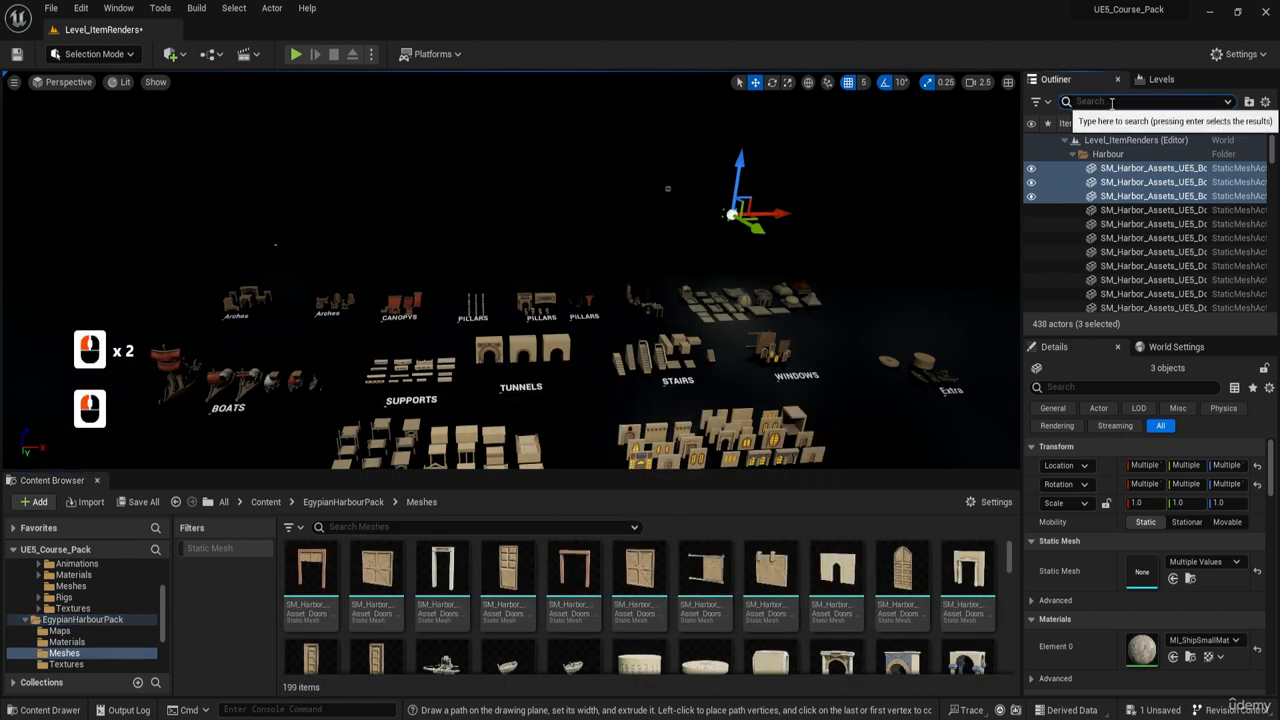
pyautogui.write('sm_')
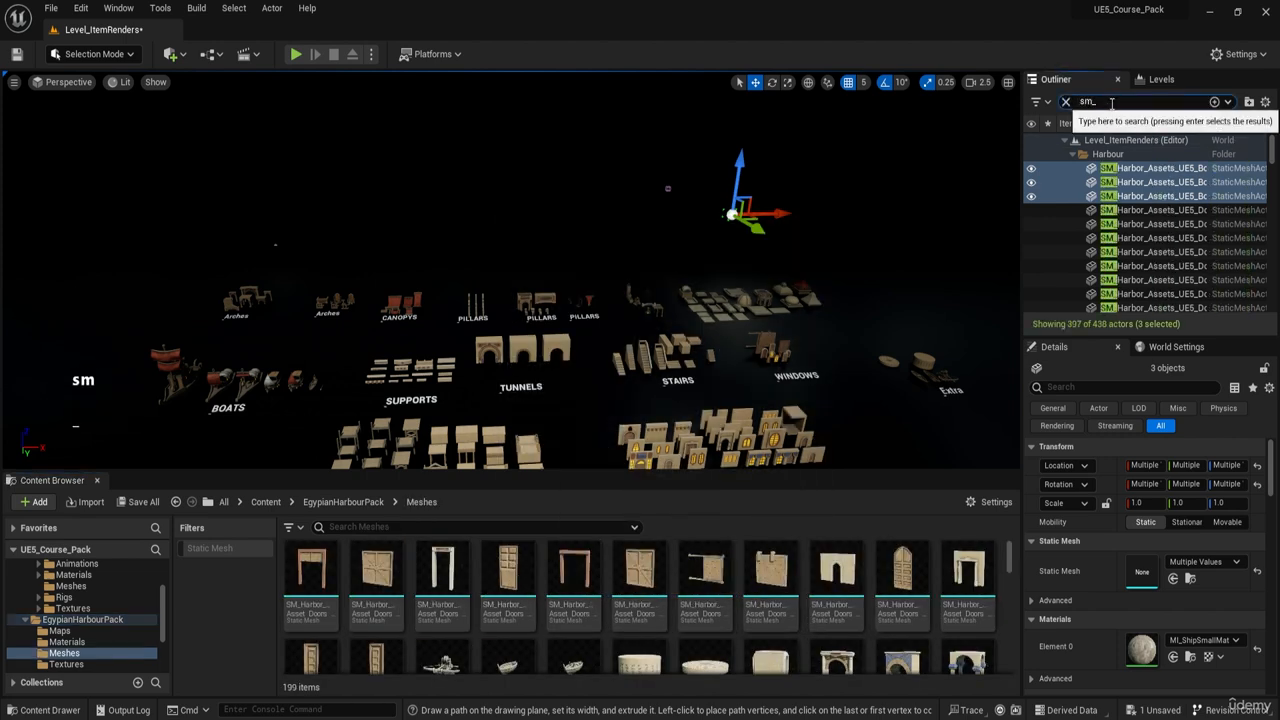
pyautogui.press('ctrl')
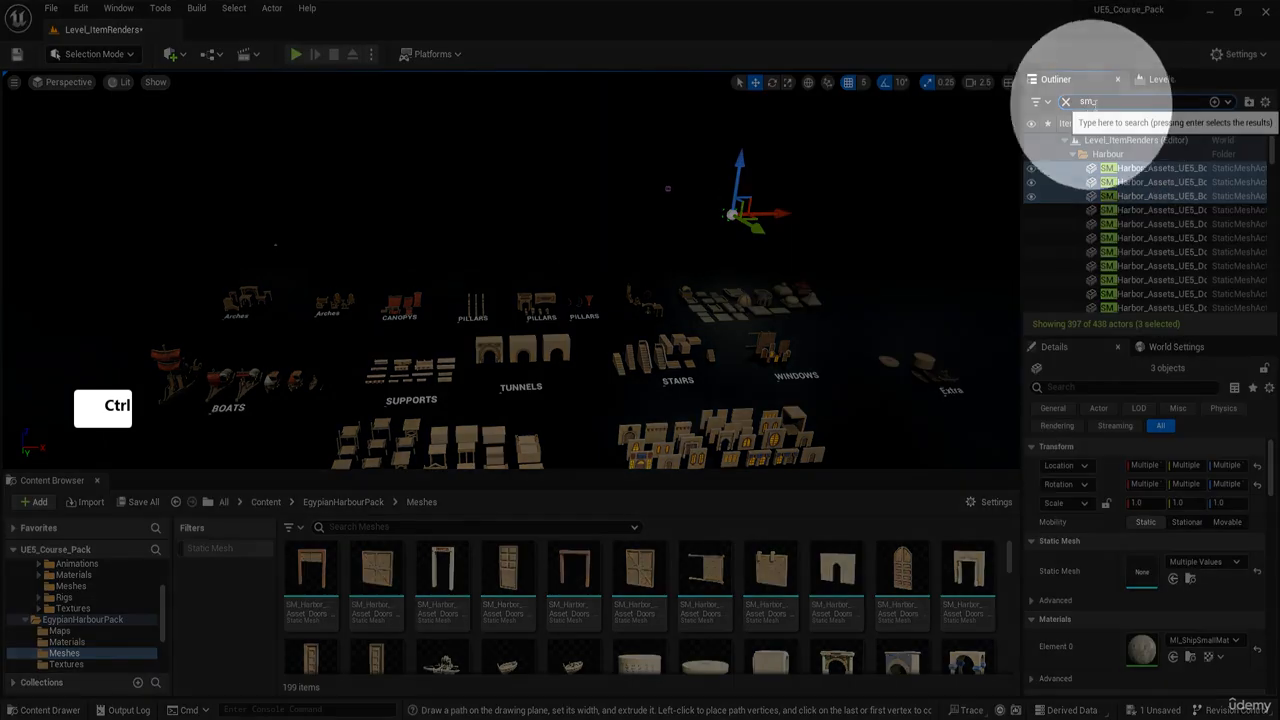
pyautogui.click(1100, 101)
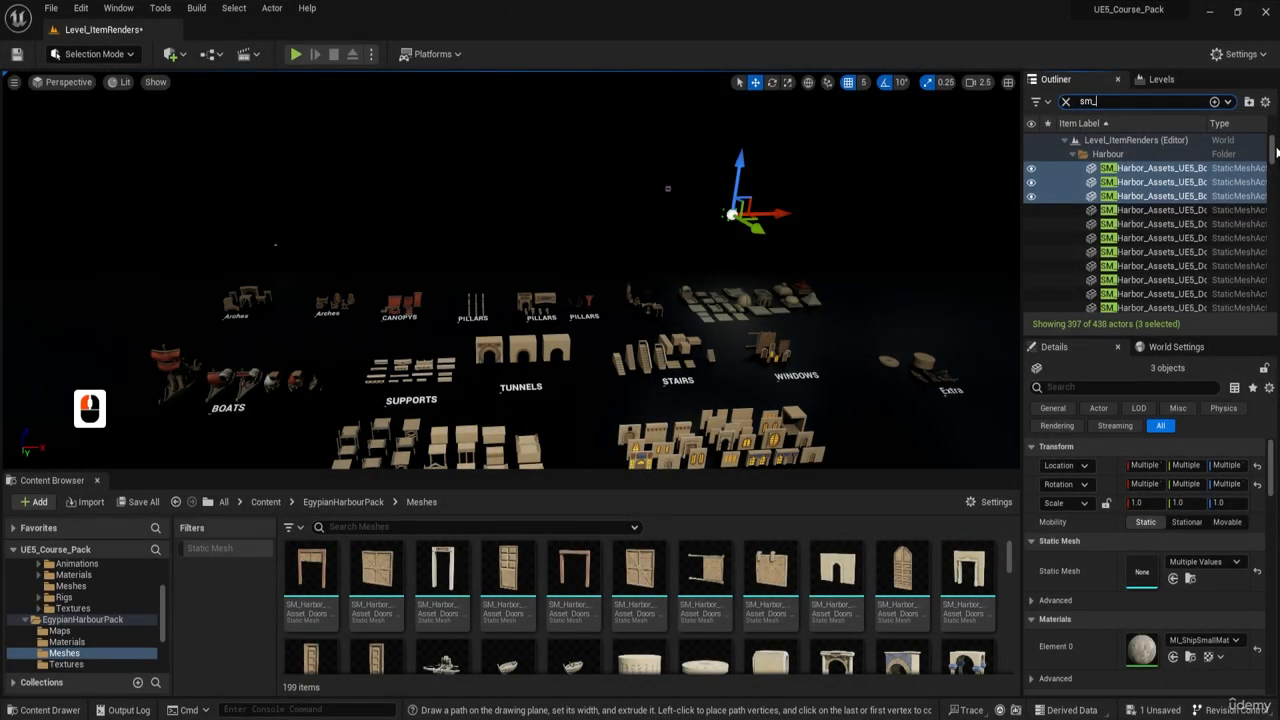
pyautogui.moveTo(1274, 148); pyautogui.dragTo(1272, 310)
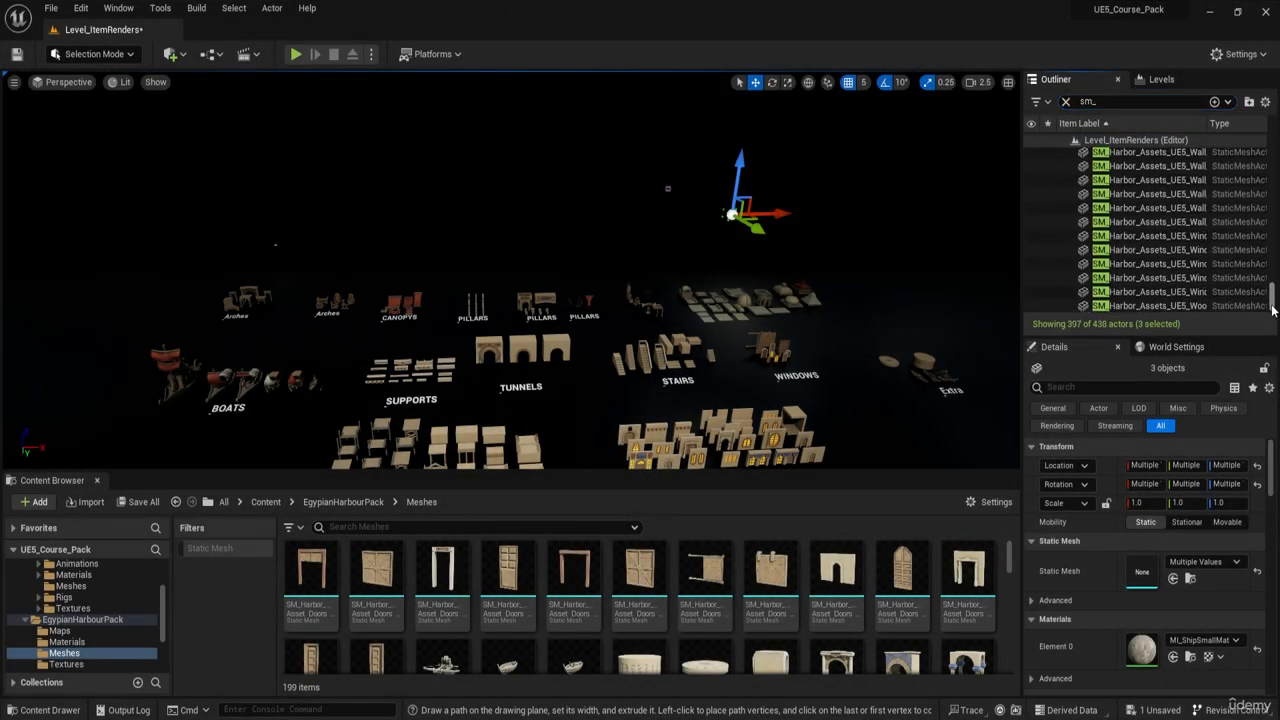
pyautogui.click(1214, 305)
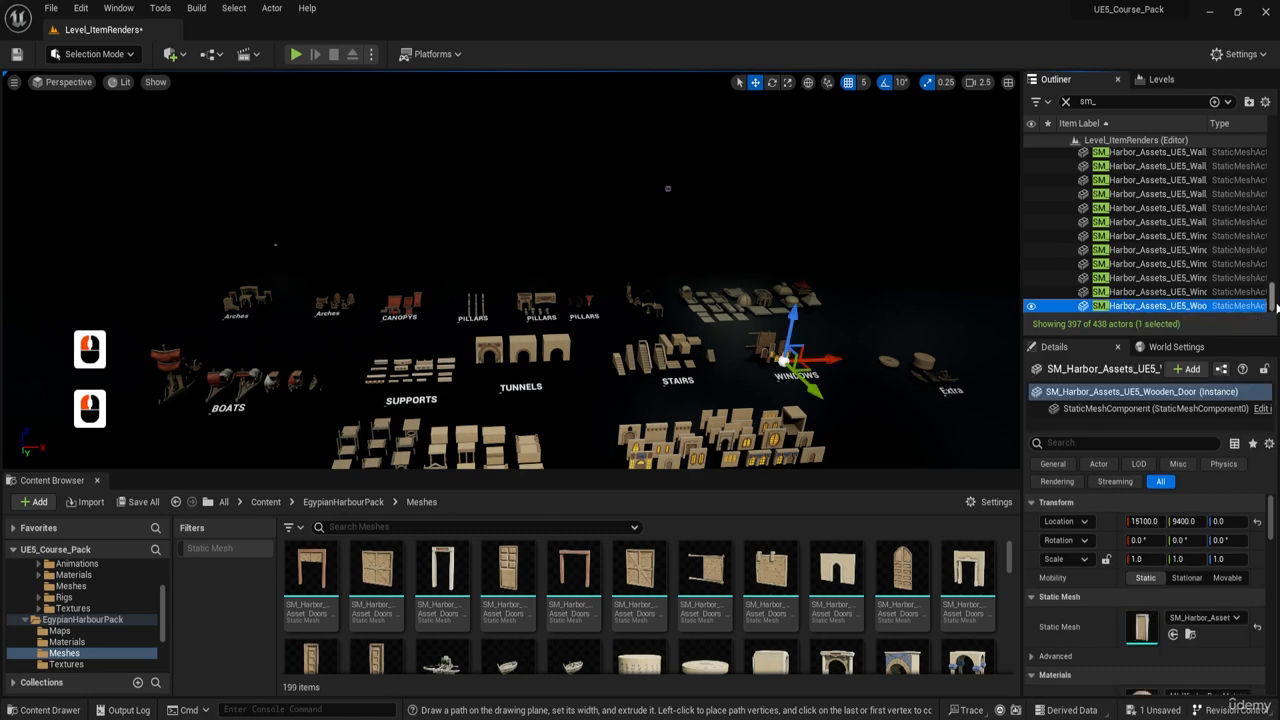
pyautogui.moveTo(1272, 177); pyautogui.dragTo(1272, 145)
pyautogui.keyDown('shift'); pyautogui.click(1182, 171); pyautogui.keyUp('shift')
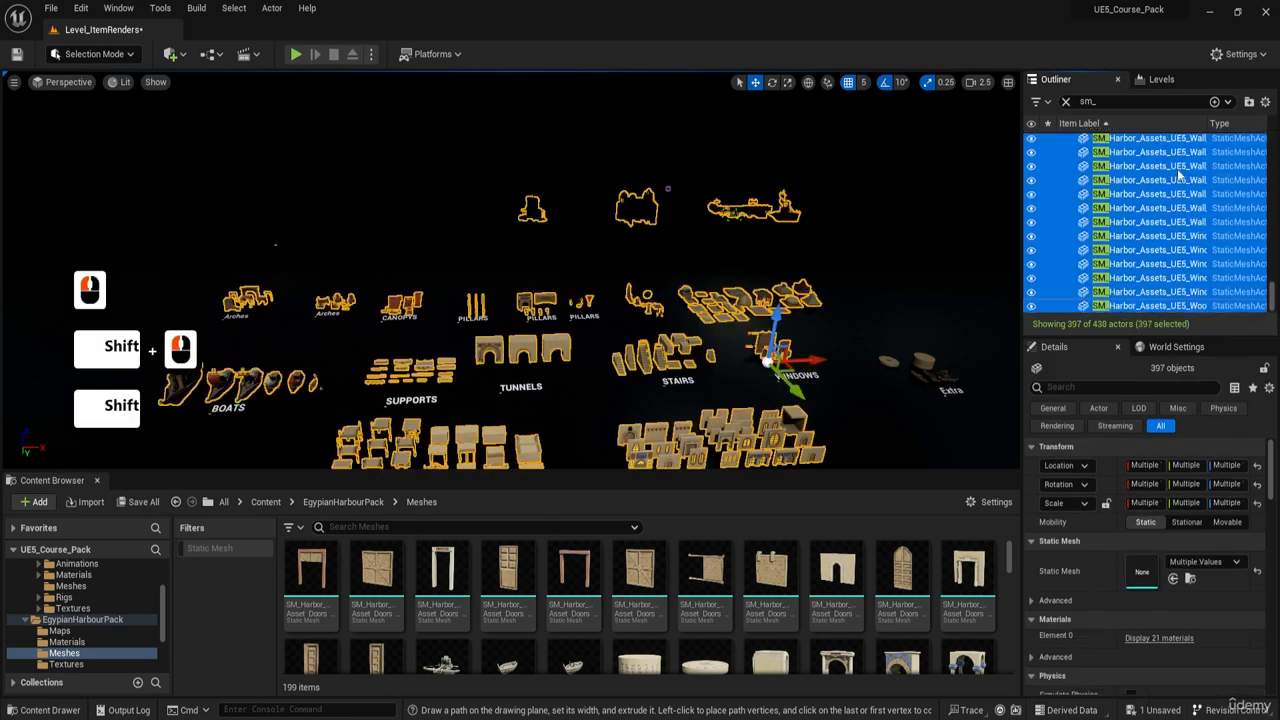
pyautogui.moveTo(760, 270); pyautogui.dragTo(755, 330, button='right')
pyautogui.moveTo(648, 232); pyautogui.dragTo(623, 231, button='right')
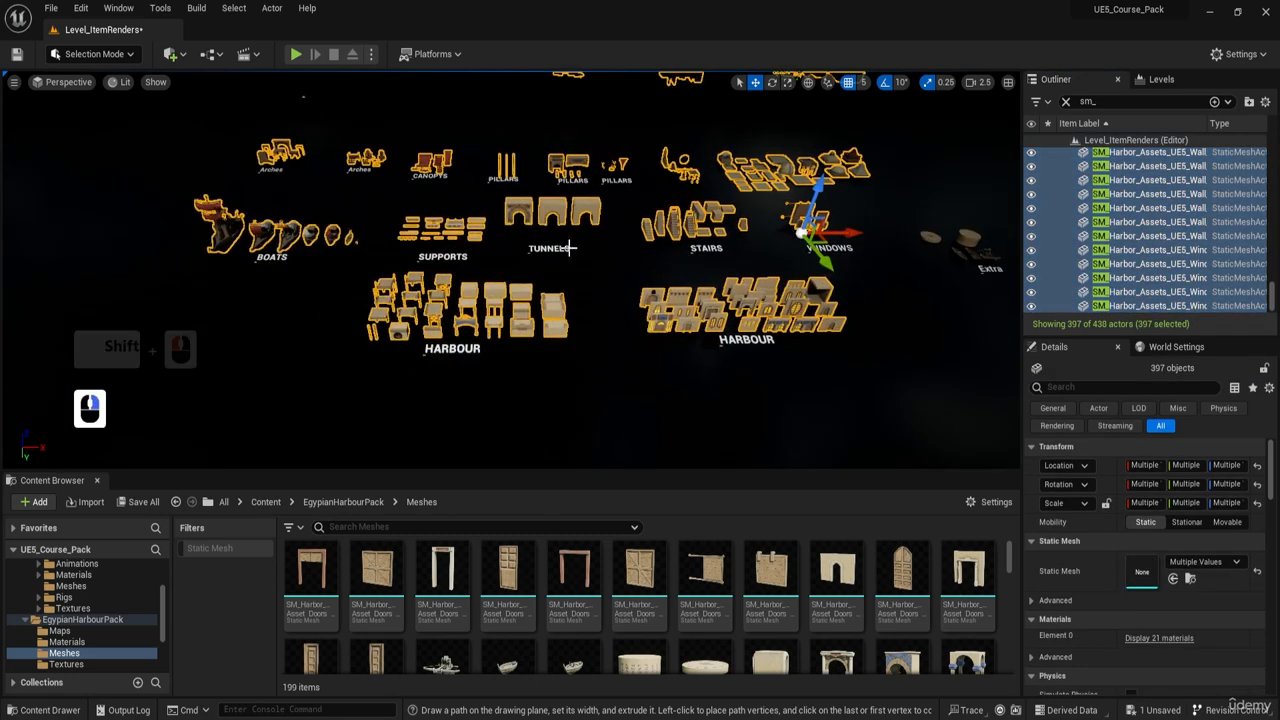
# Step: Clear the Outliner search and select the first three actors in the Harbour folder again
pyautogui.click(1066, 101)
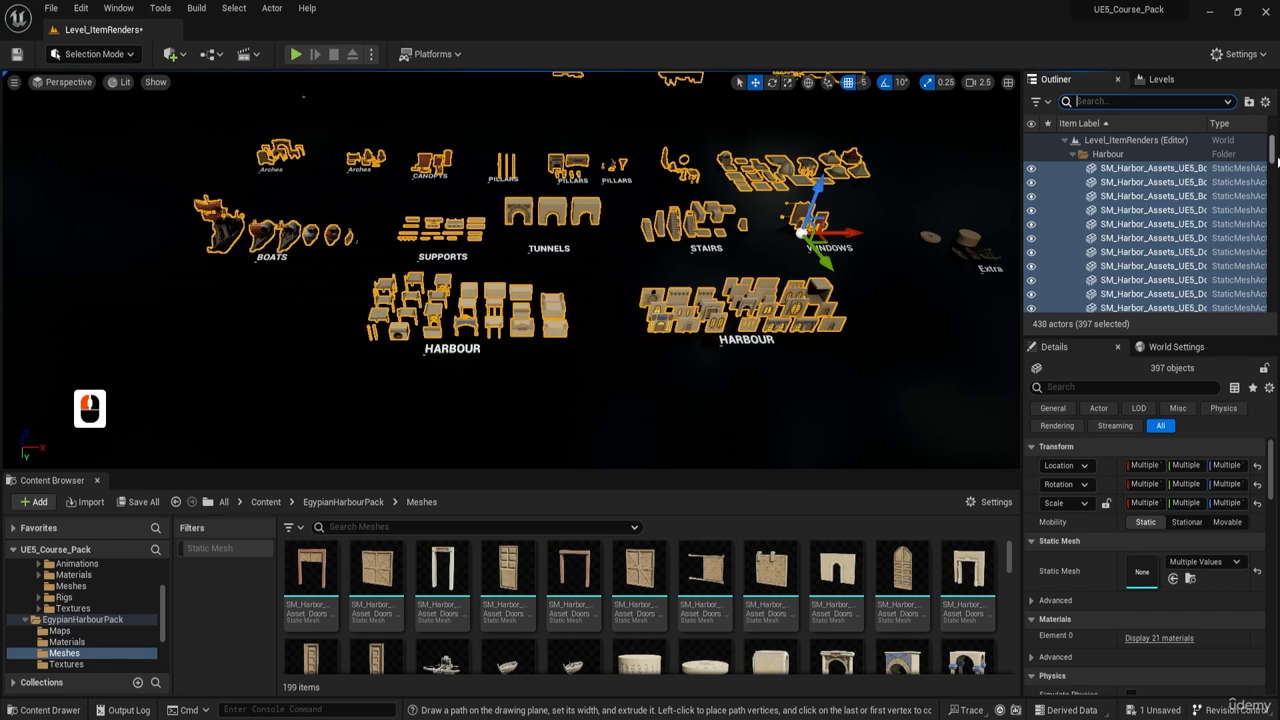
pyautogui.click(1272, 148)
pyautogui.click(1250, 196)
pyautogui.keyDown('shift'); pyautogui.click(1262, 165); pyautogui.keyUp('shift')
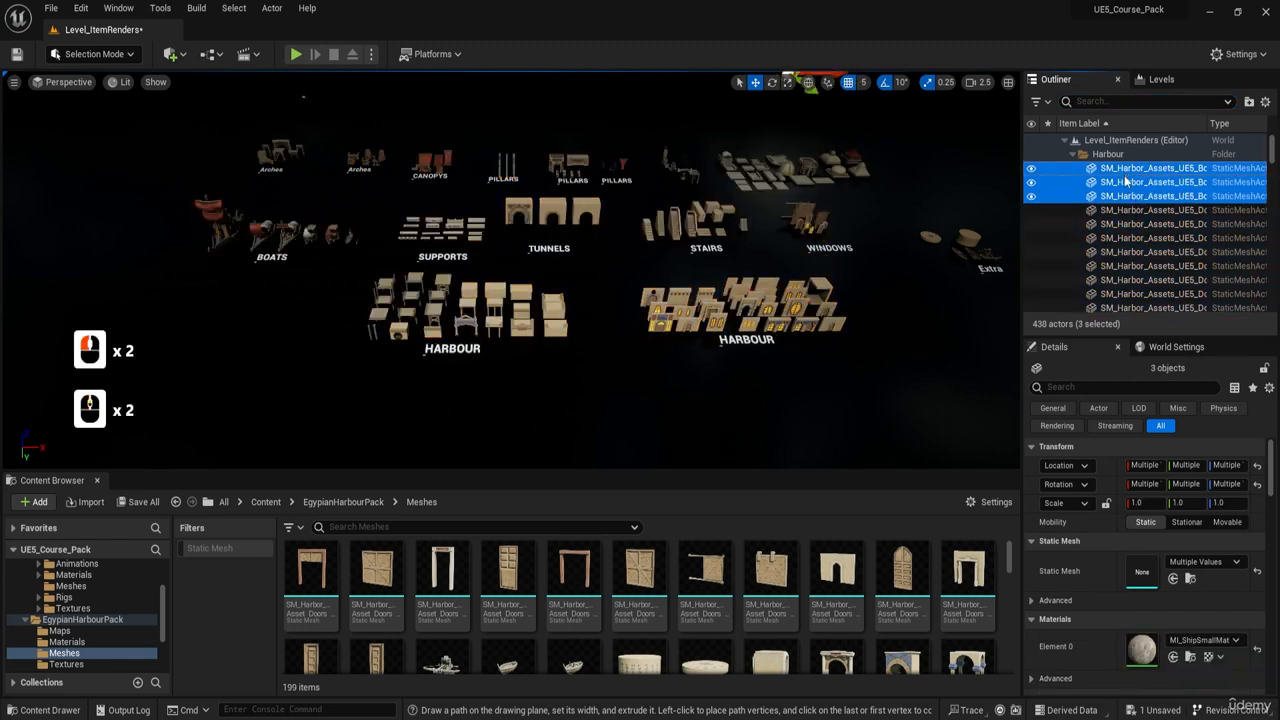
# Step: Look through the whole Outliner list, from the Harbour folder down to the last text render actor
pyautogui.scroll(-20, 1141, 228)
pyautogui.scroll(11, 1112, 230)
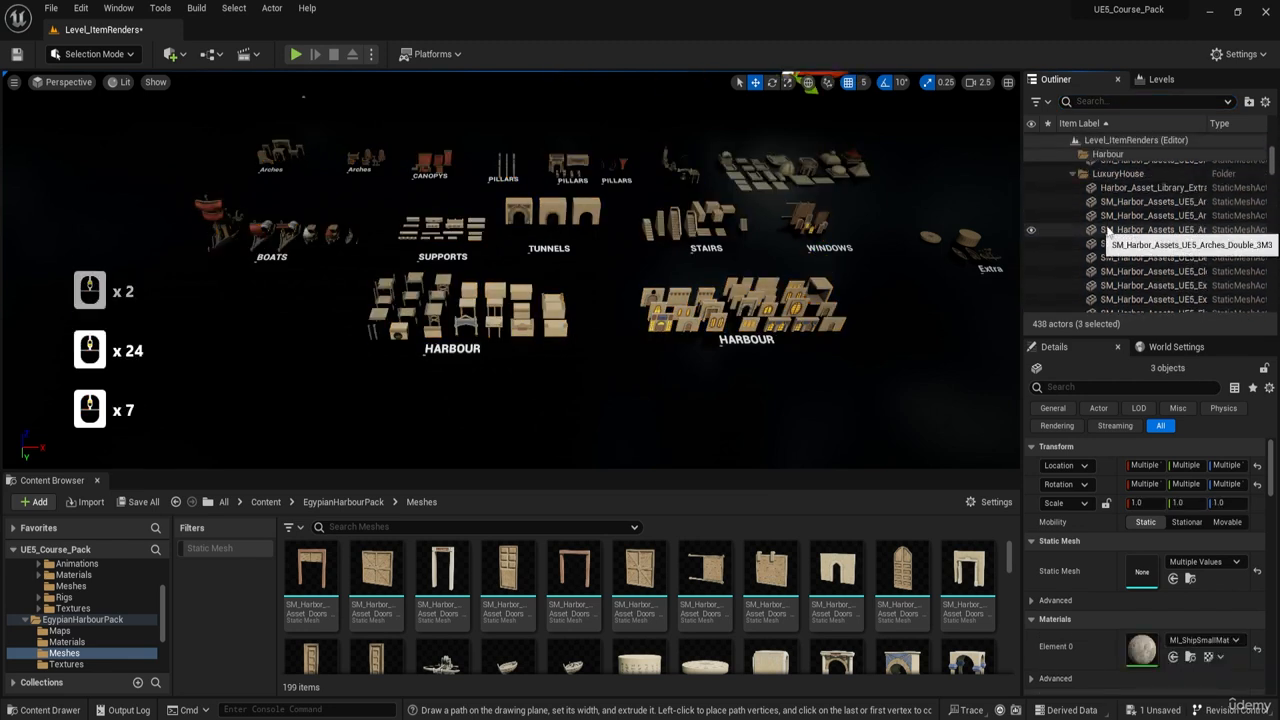
pyautogui.scroll(-20, 1100, 220)
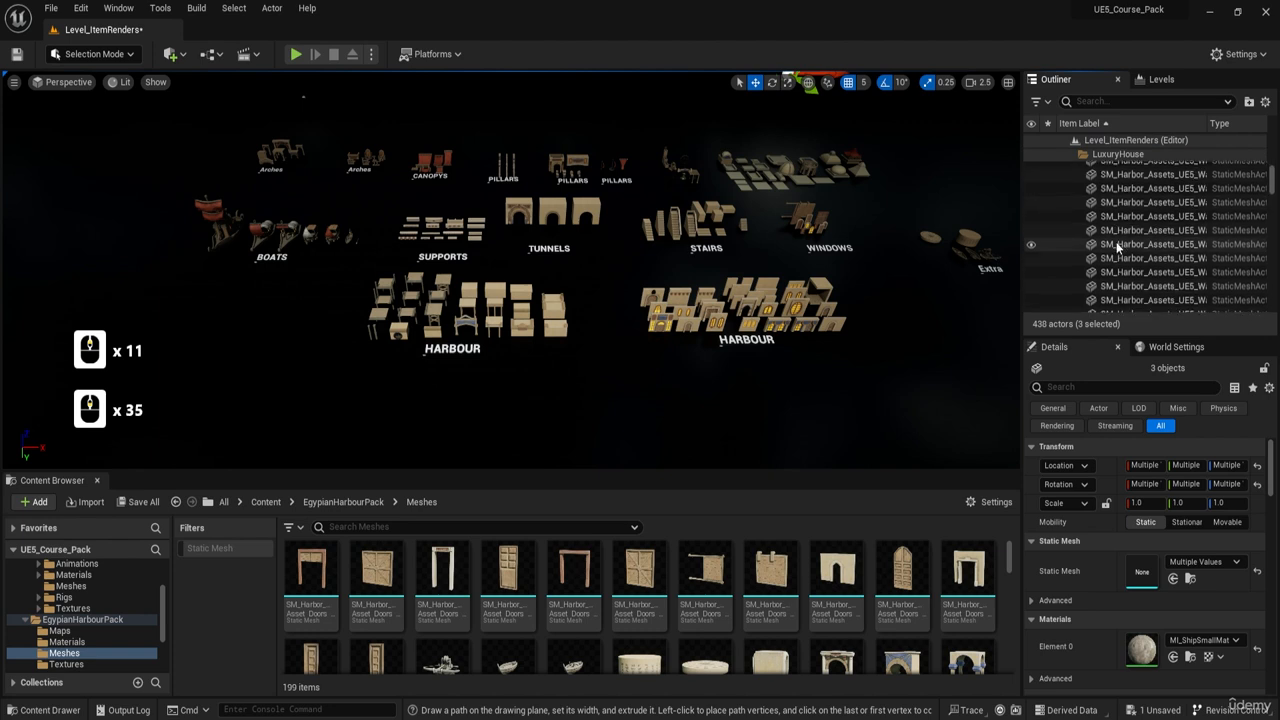
pyautogui.scroll(-20, 1118, 246)
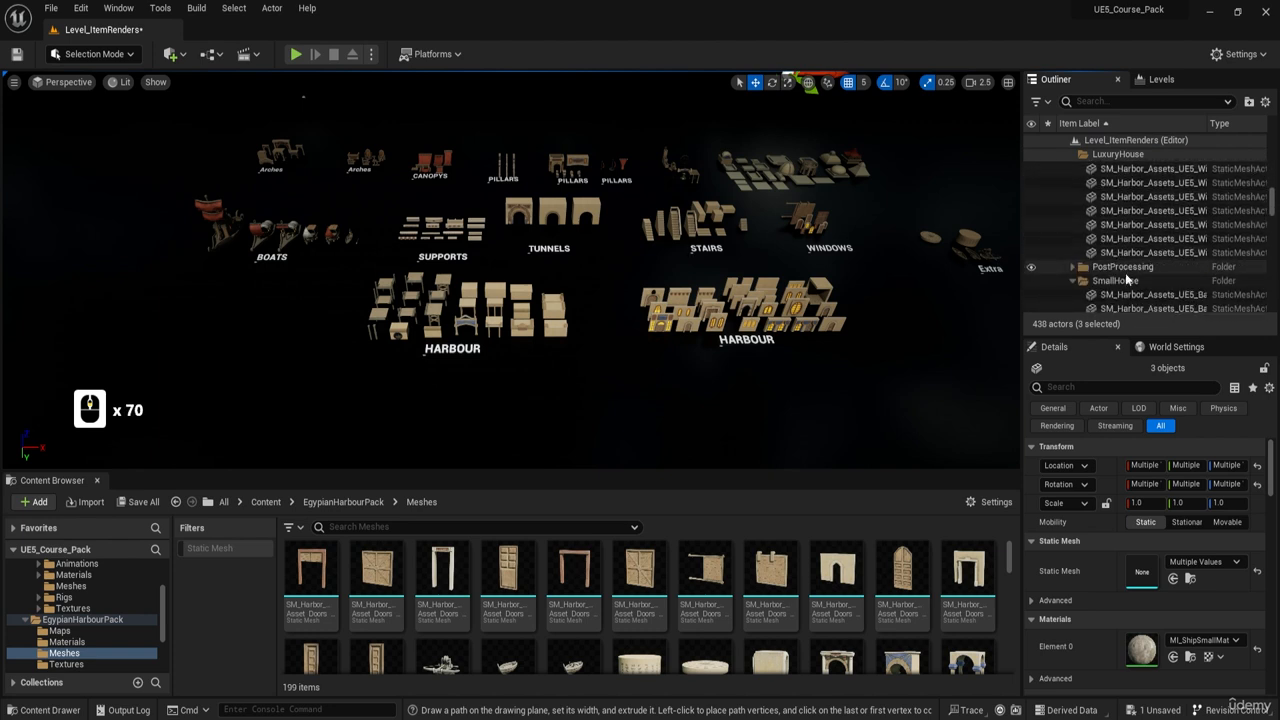
pyautogui.scroll(20, 1130, 270)
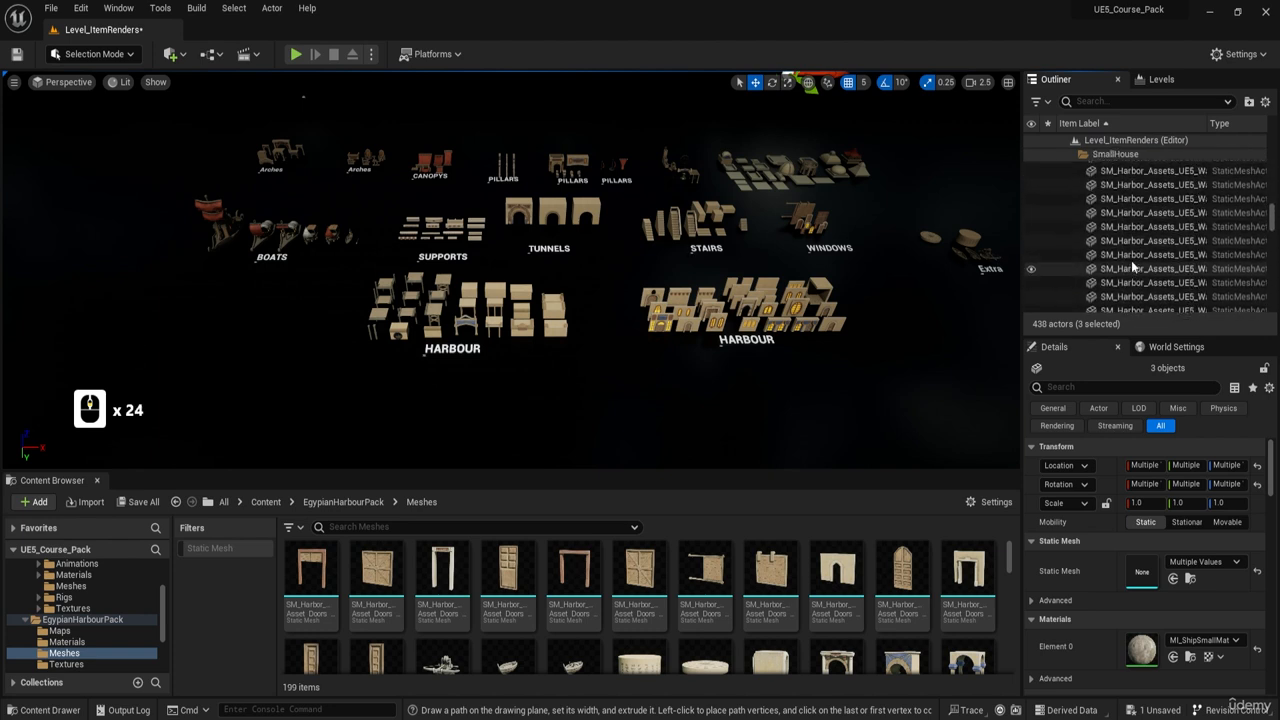
pyautogui.scroll(-4, 1134, 262)
pyautogui.scroll(-20, 1132, 264)
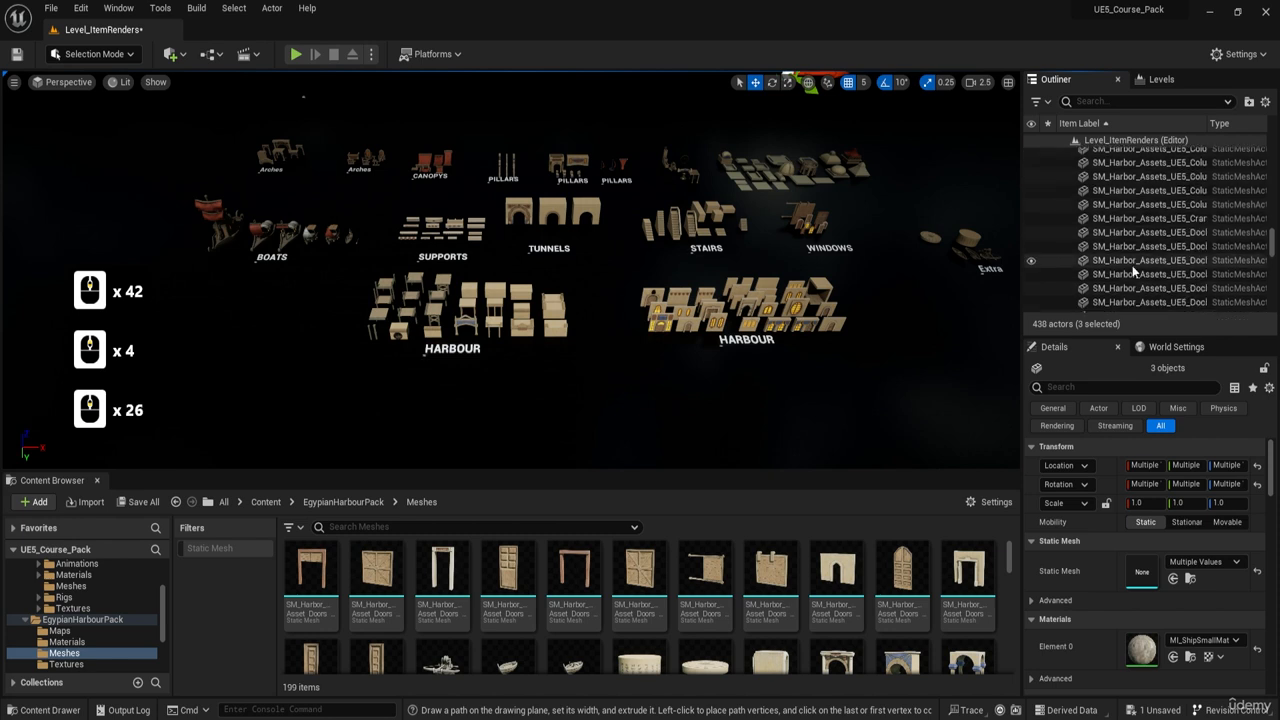
pyautogui.scroll(-20, 1130, 263)
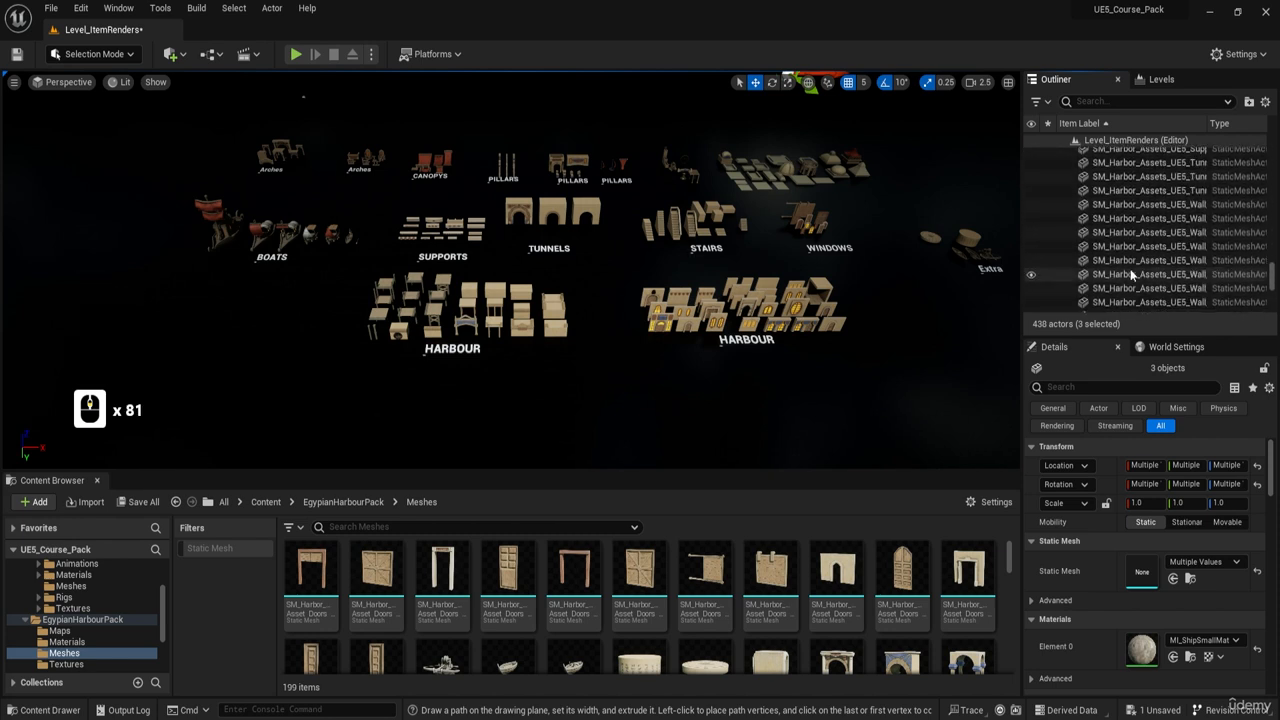
pyautogui.scroll(-9, 1134, 268)
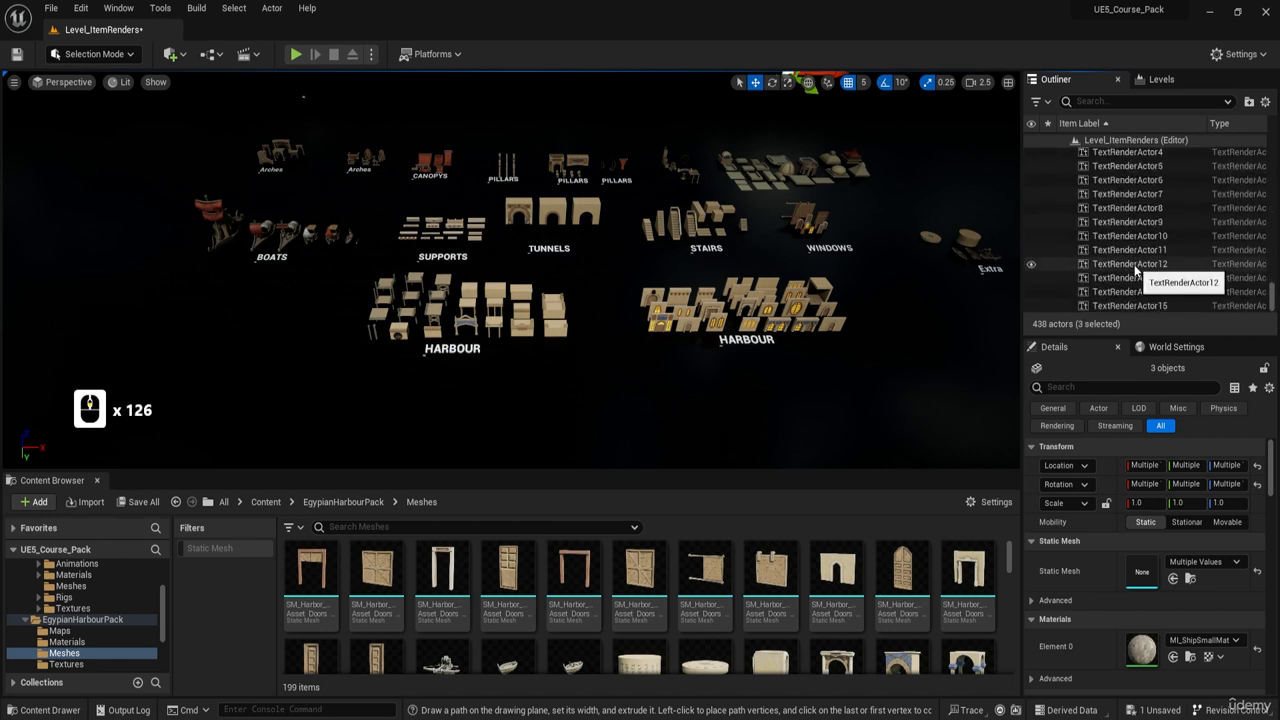
pyautogui.scroll(-10, 1135, 268)
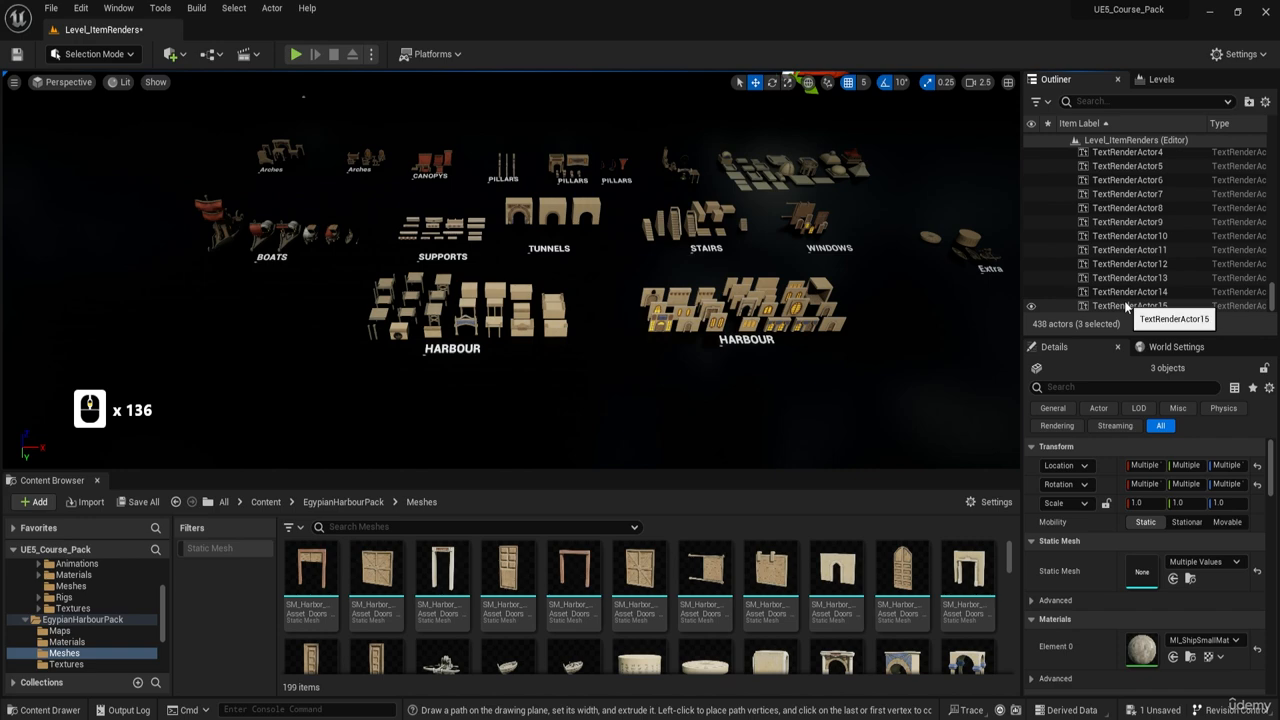
# Step: Select every actor in the Outliner from TextRenderActor15 up to the first actor in the Harbour folder
pyautogui.click(1126, 306)
pyautogui.moveTo(1273, 300); pyautogui.dragTo(1278, 140)
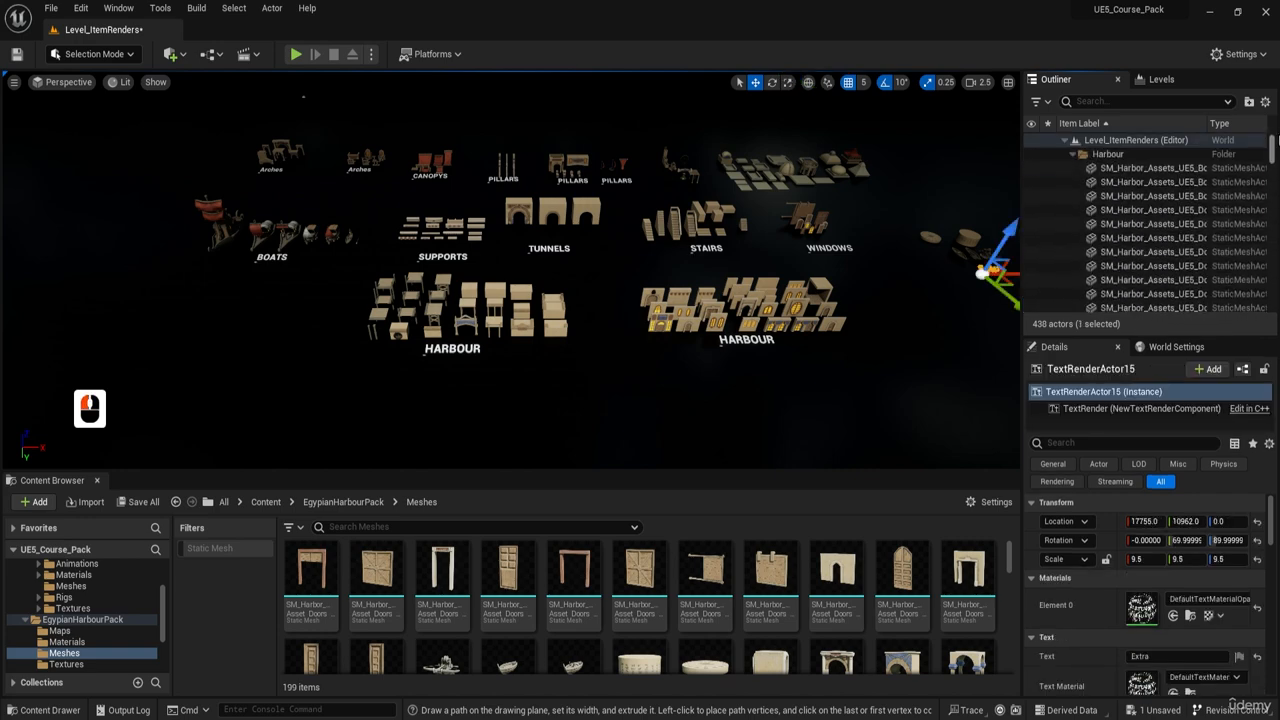
pyautogui.keyDown('shift'); pyautogui.click(1147, 167); pyautogui.keyUp('shift')
# Step: Try raising all the selected actors vertically and undo the move
pyautogui.press('s')
pyautogui.moveTo(710, 246); pyautogui.dragTo(785, 268, button='right')
pyautogui.press('f')
pyautogui.press('a')
pyautogui.press('w')
pyautogui.press('e')
pyautogui.scroll(6, 692, 265)
pyautogui.press('d')
pyautogui.moveTo(586, 298); pyautogui.dragTo(586, 183)
pyautogui.hotkey('ctrl', 'z')
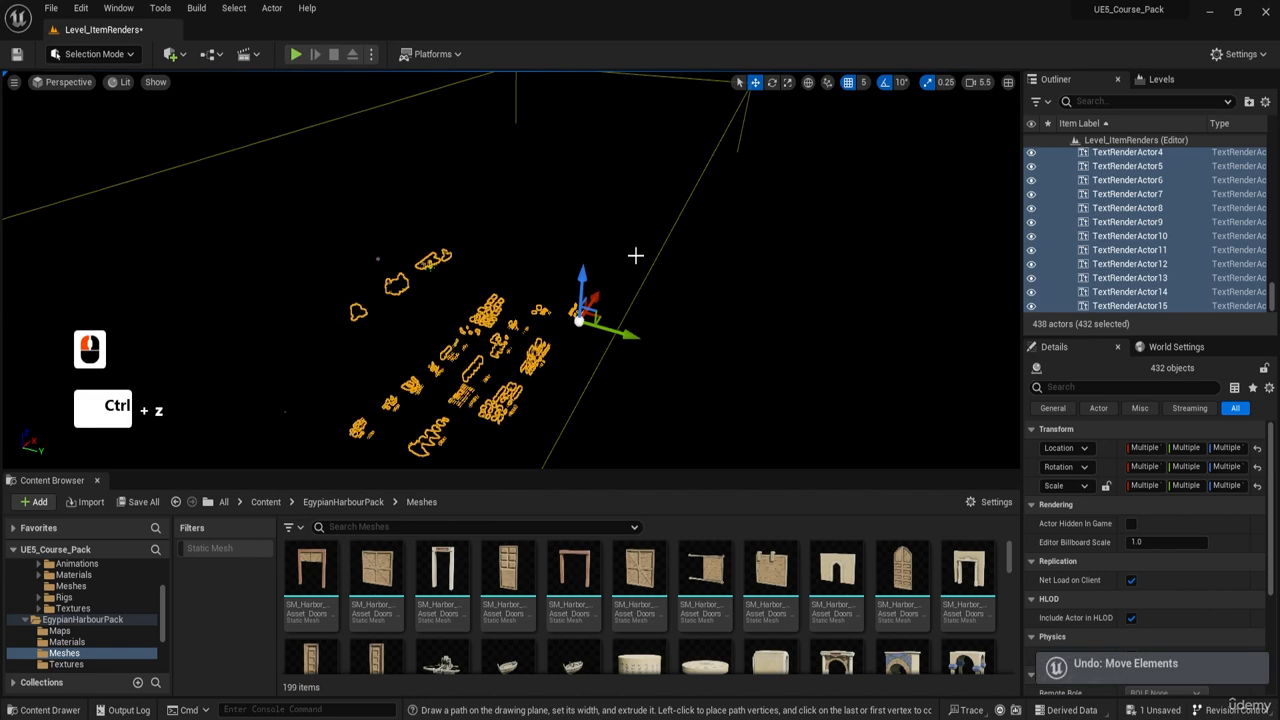
# Step: Examine the selected asset groups from several sides to check that the whole layout is selected
pyautogui.moveTo(634, 254)
pyautogui.mouseDown(button='right')
pyautogui.moveTo(600, 242)
pyautogui.moveTo(585, 258)
pyautogui.moveTo(640, 276)
pyautogui.moveTo(630, 250)
pyautogui.moveTo(632, 272)
pyautogui.mouseUp(button='right')
pyautogui.press('a')
pyautogui.press('f')
pyautogui.press('w')
pyautogui.press('w')
pyautogui.press('w')
pyautogui.press('e')
pyautogui.press('w')
pyautogui.press('d')
pyautogui.moveTo(540, 220); pyautogui.dragTo(536, 228, button='right')
pyautogui.press('s')
pyautogui.press('a')
pyautogui.press('w')
pyautogui.press('a')
pyautogui.moveTo(819, 223); pyautogui.dragTo(820, 223, button='right')
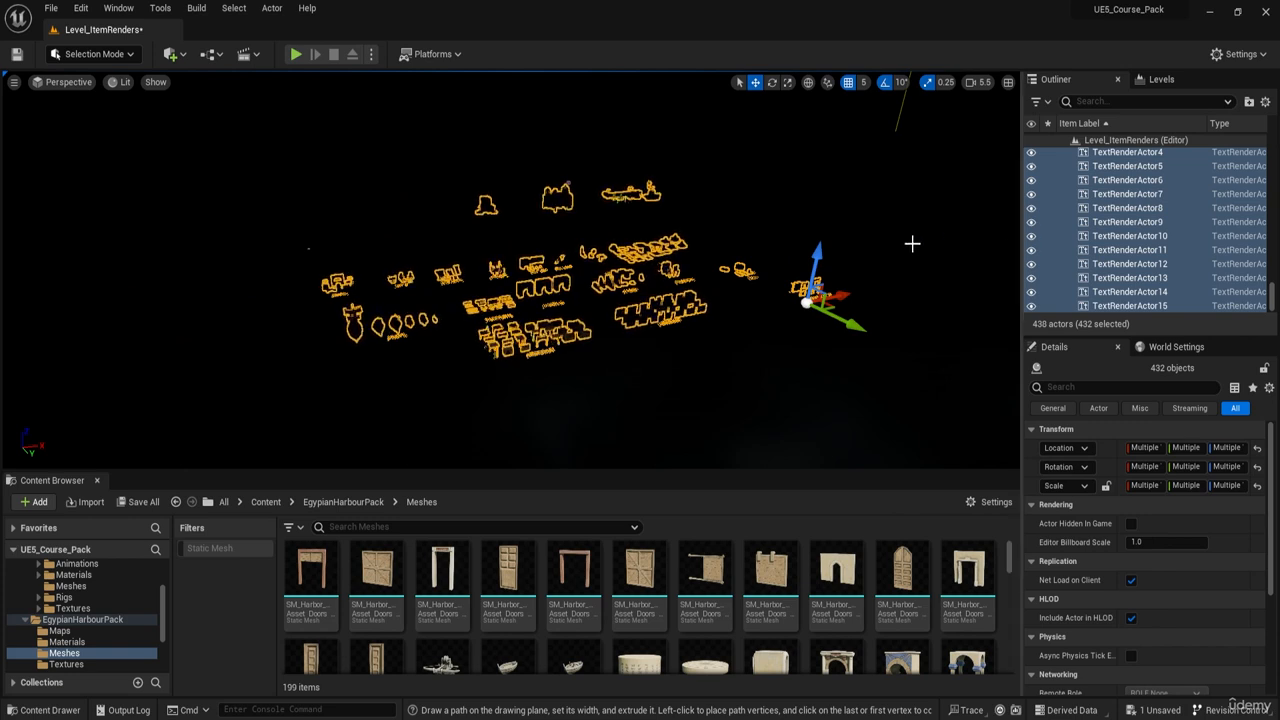
# Step: Copy the selected actors and open the HarbourMap level from the Content folder without saving Level_ItemRenders
pyautogui.hotkey('ctrl', 'c')
pyautogui.press('ctrl')
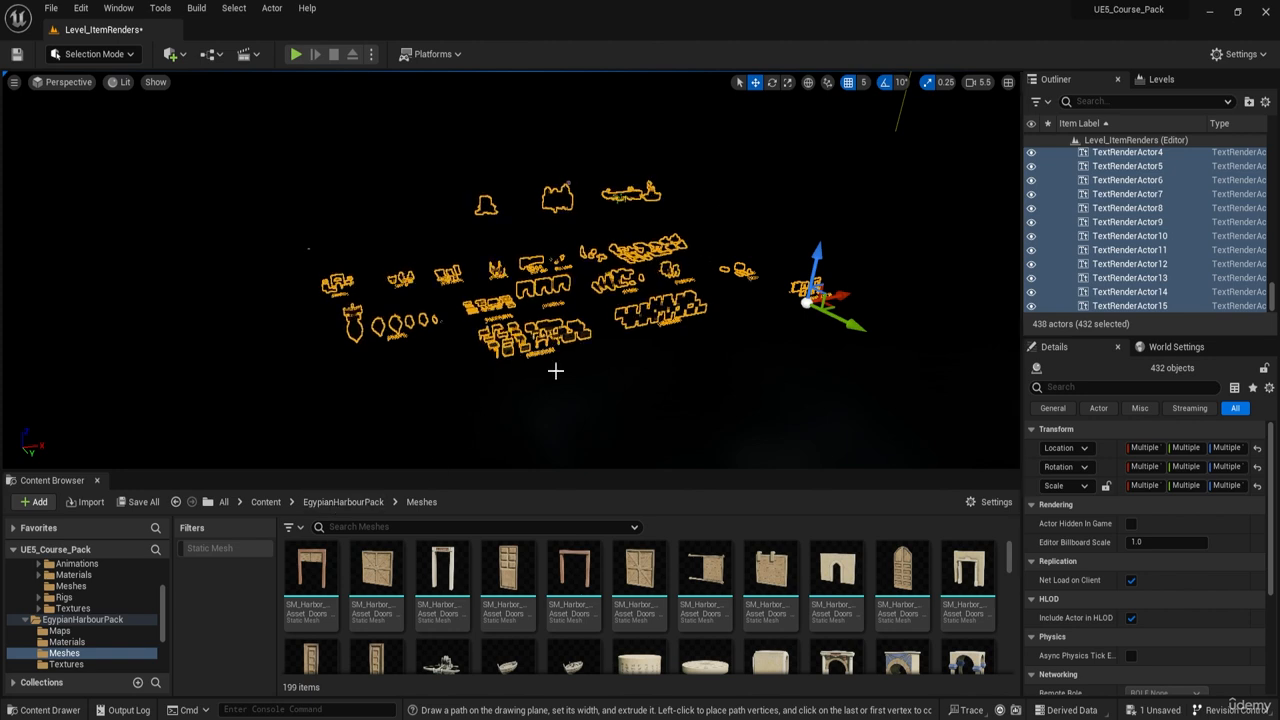
pyautogui.click(344, 502)
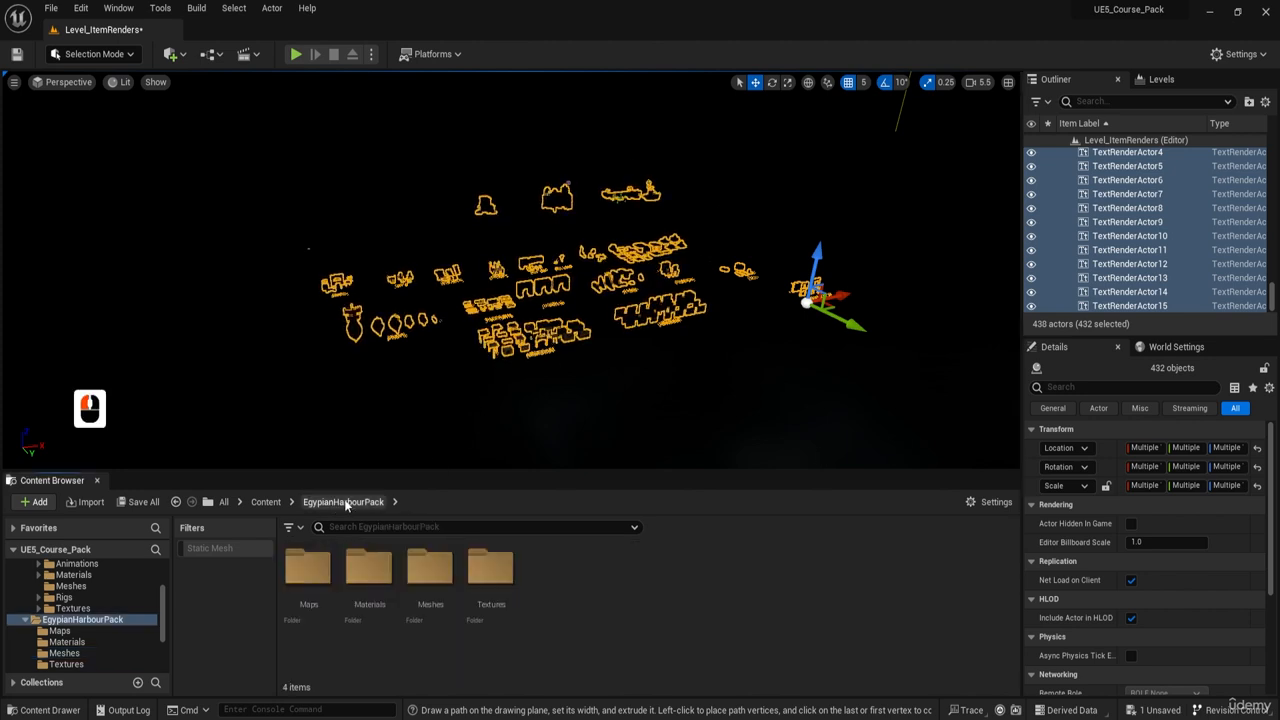
pyautogui.click(265, 502)
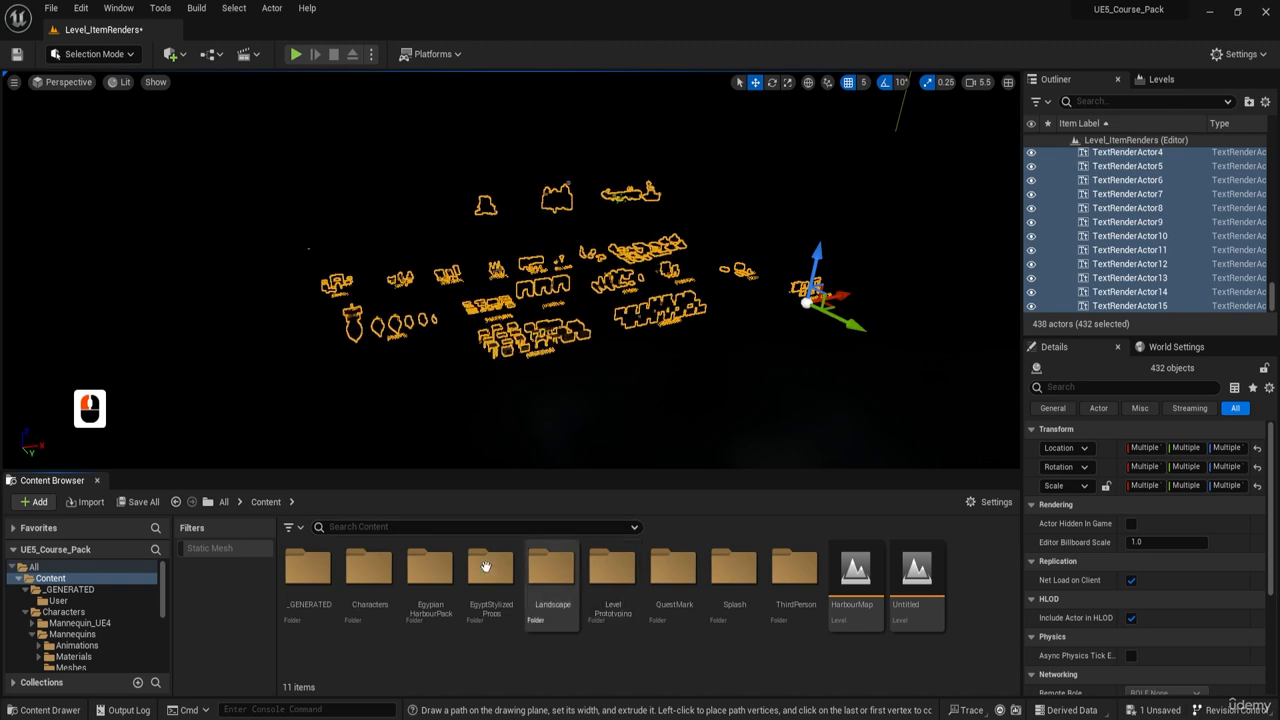
pyautogui.doubleClick(851, 574)
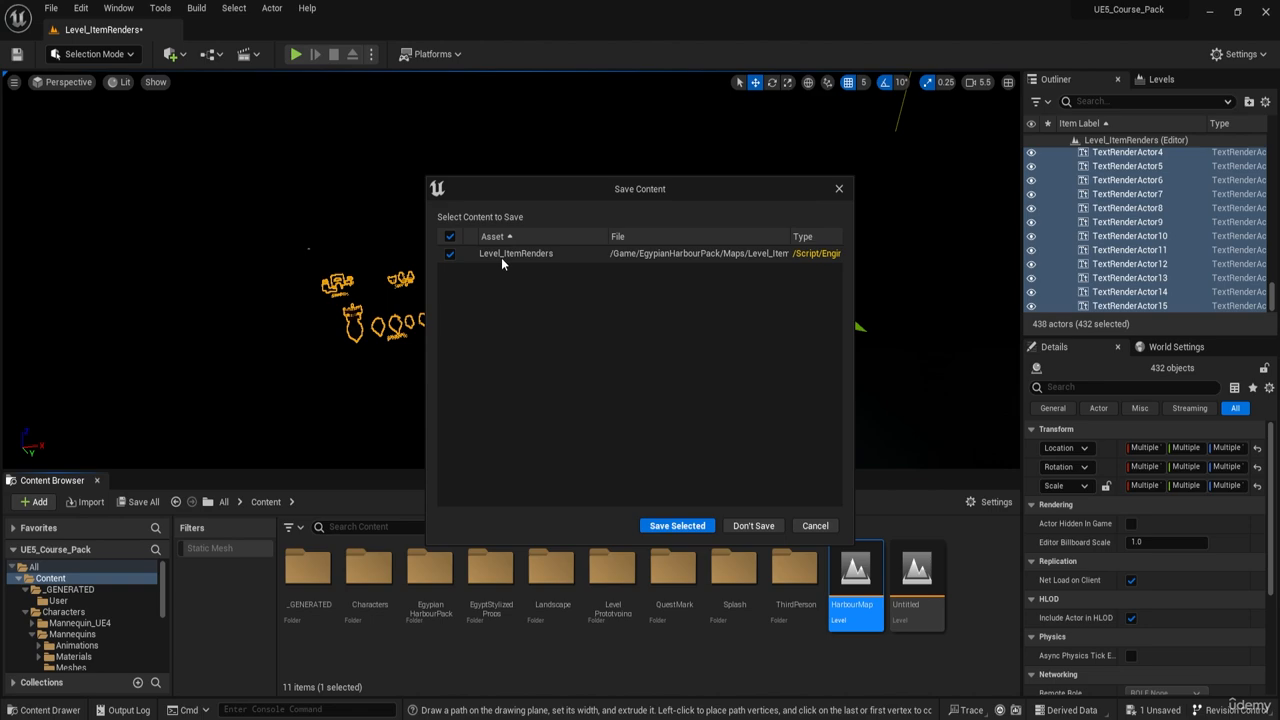
pyautogui.click(741, 526)
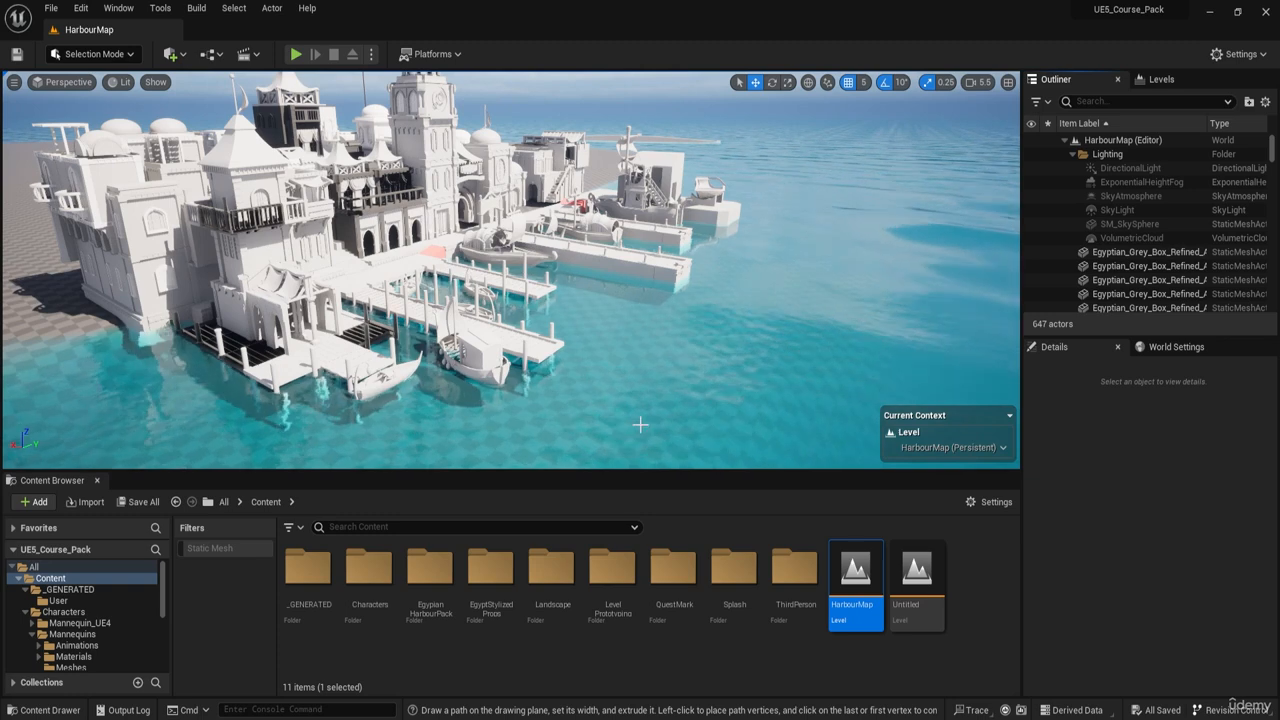
# Step: Try to paste the copied actors into the HarbourMap level
pyautogui.press('s')
pyautogui.moveTo(640, 423); pyautogui.dragTo(643, 366, button='right')
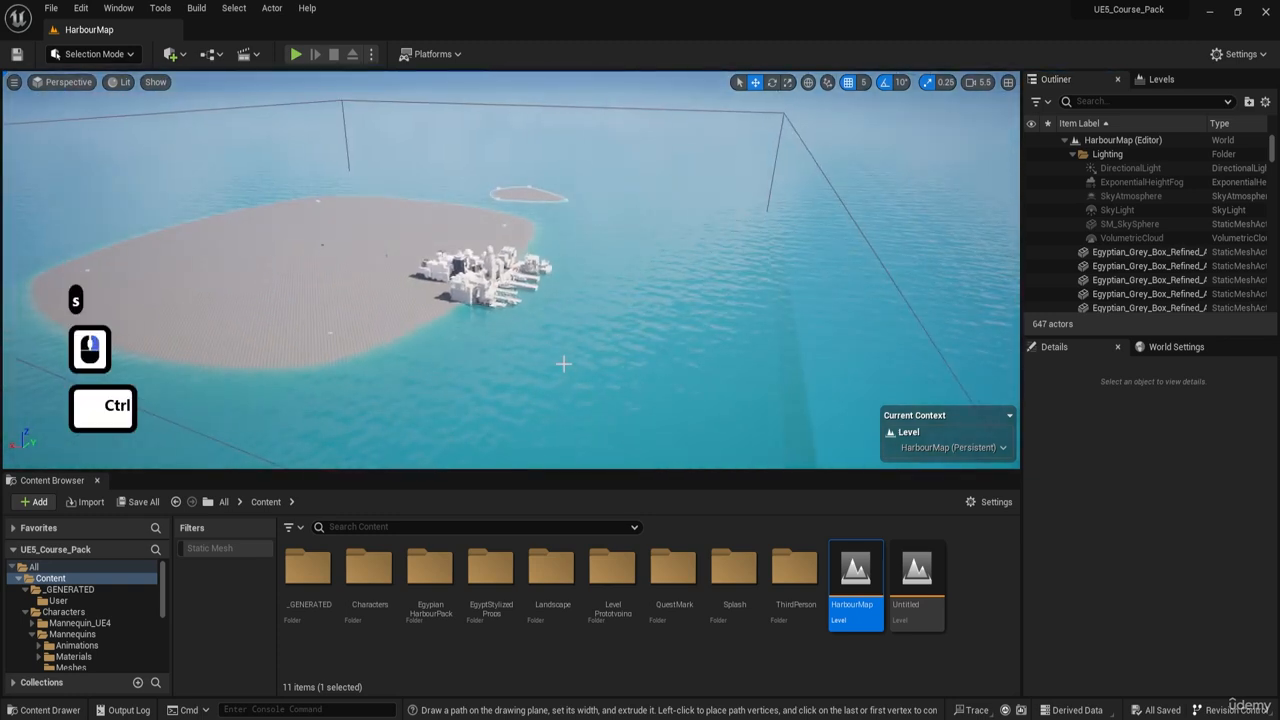
pyautogui.hotkey('ctrl', 'v')
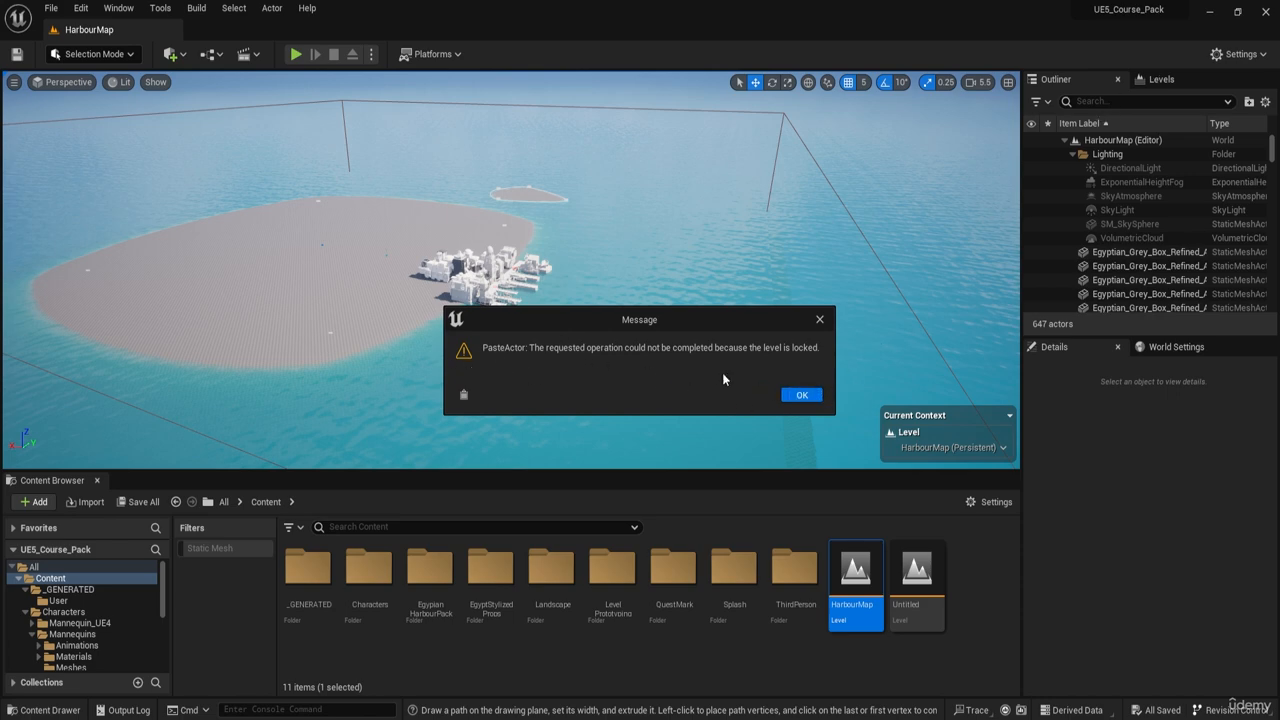
pyautogui.click(802, 396)
# Step: Show the list of levels and examine the island and grey-box harbour from above
pyautogui.doubleClick(1150, 80)
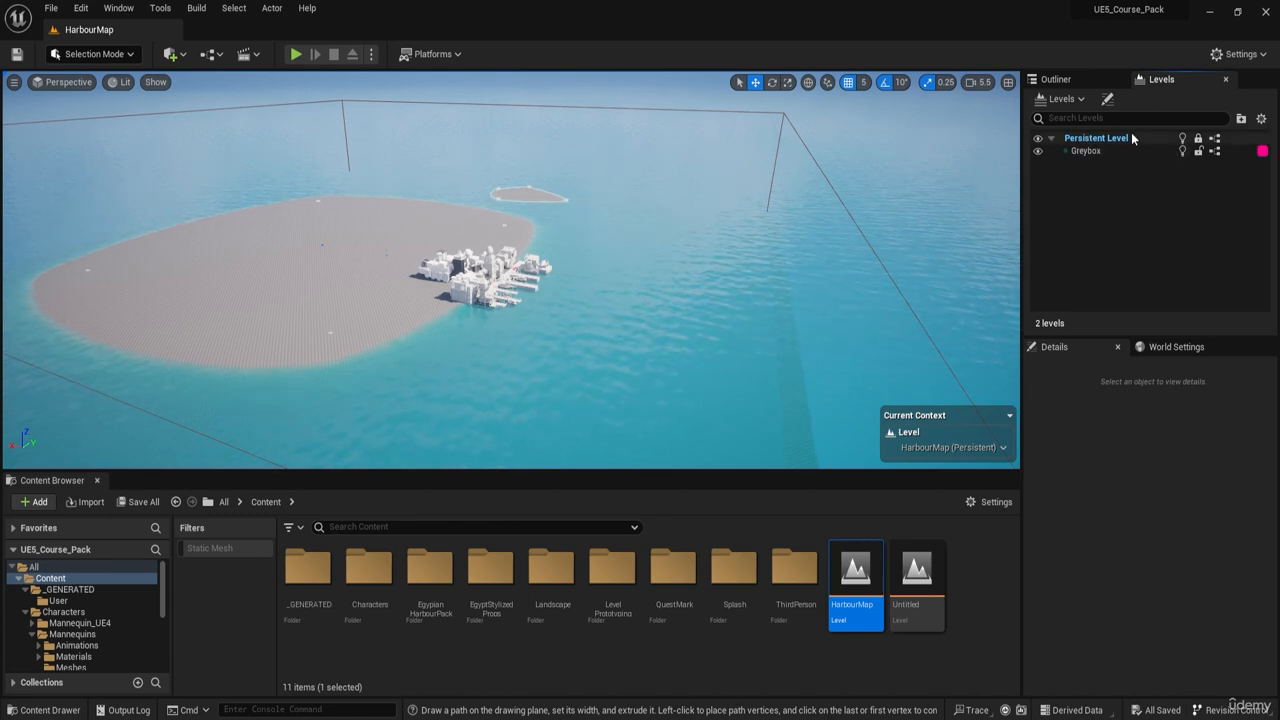
pyautogui.press('d')
pyautogui.press('w')
pyautogui.moveTo(588, 287); pyautogui.dragTo(495, 240, button='right')
pyautogui.press('a')
pyautogui.moveTo(686, 351)
pyautogui.mouseDown(button='right')
pyautogui.moveTo(700, 262)
pyautogui.moveTo(692, 368)
pyautogui.mouseUp(button='right')
pyautogui.press('s')
pyautogui.press('w')
pyautogui.press('a')
pyautogui.moveTo(643, 169); pyautogui.dragTo(632, 322, button='right')
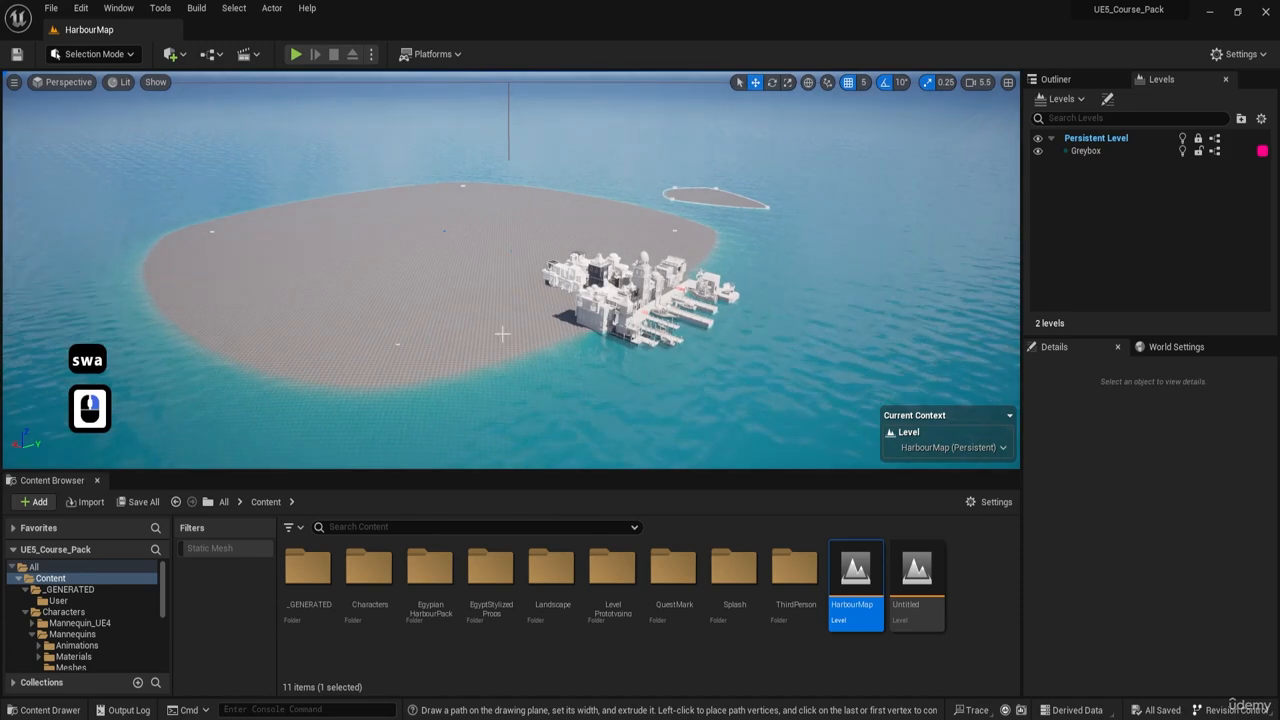
# Step: Create a new empty sublevel and save it as HarbourItems in the Landscape folder
pyautogui.press('w')
pyautogui.moveTo(894, 268)
pyautogui.mouseDown(button='right')
pyautogui.moveTo(935, 266)
pyautogui.moveTo(900, 270)
pyautogui.mouseUp(button='right')
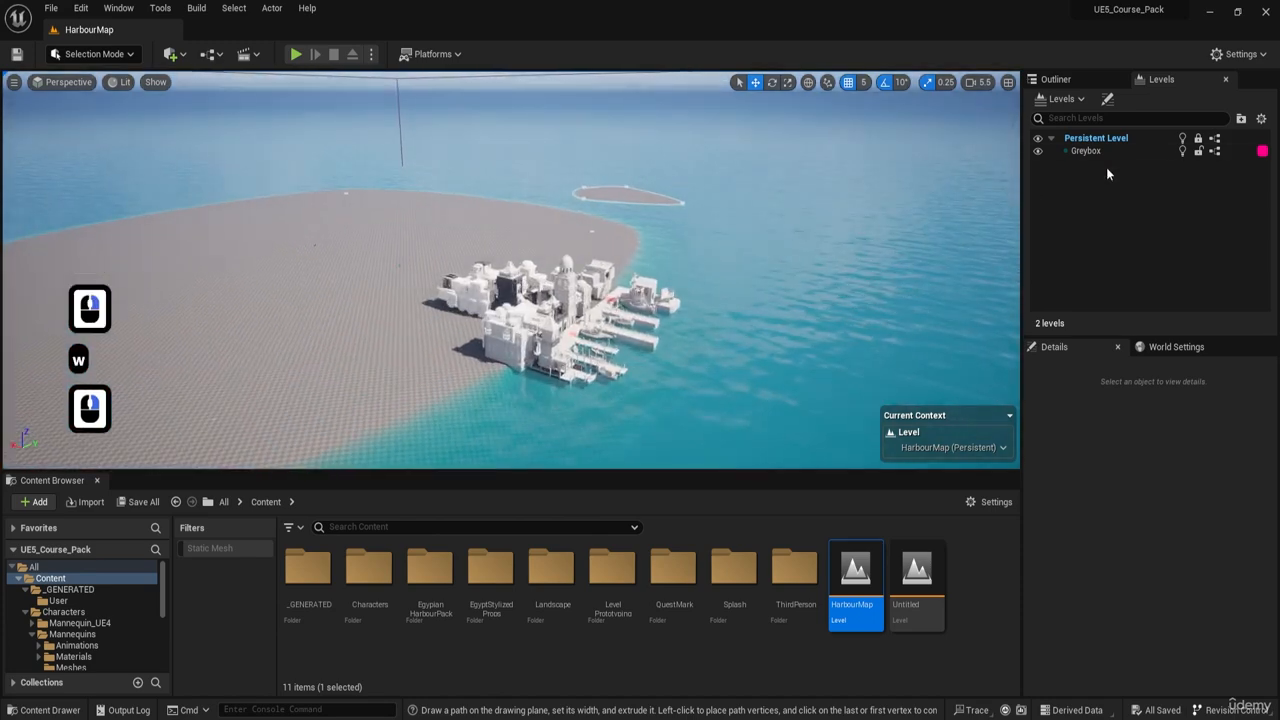
pyautogui.click(1064, 102)
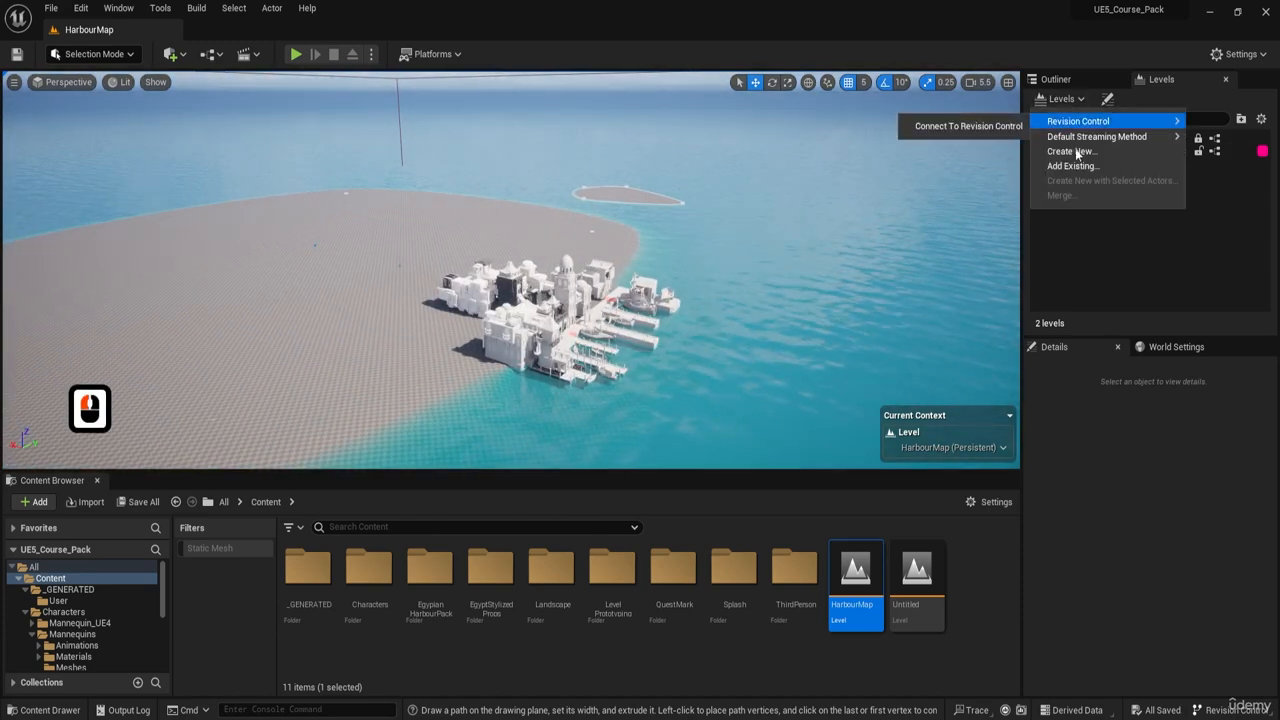
pyautogui.click(1071, 151)
pyautogui.click(585, 310)
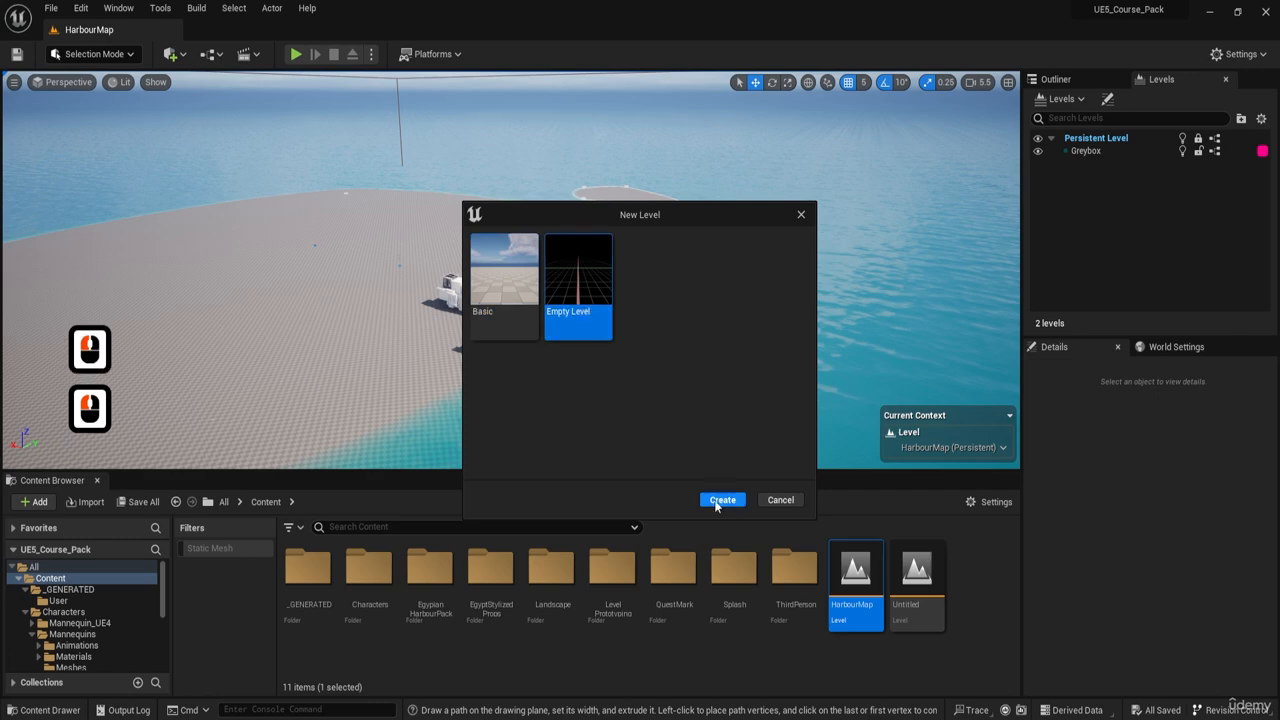
pyautogui.click(718, 500)
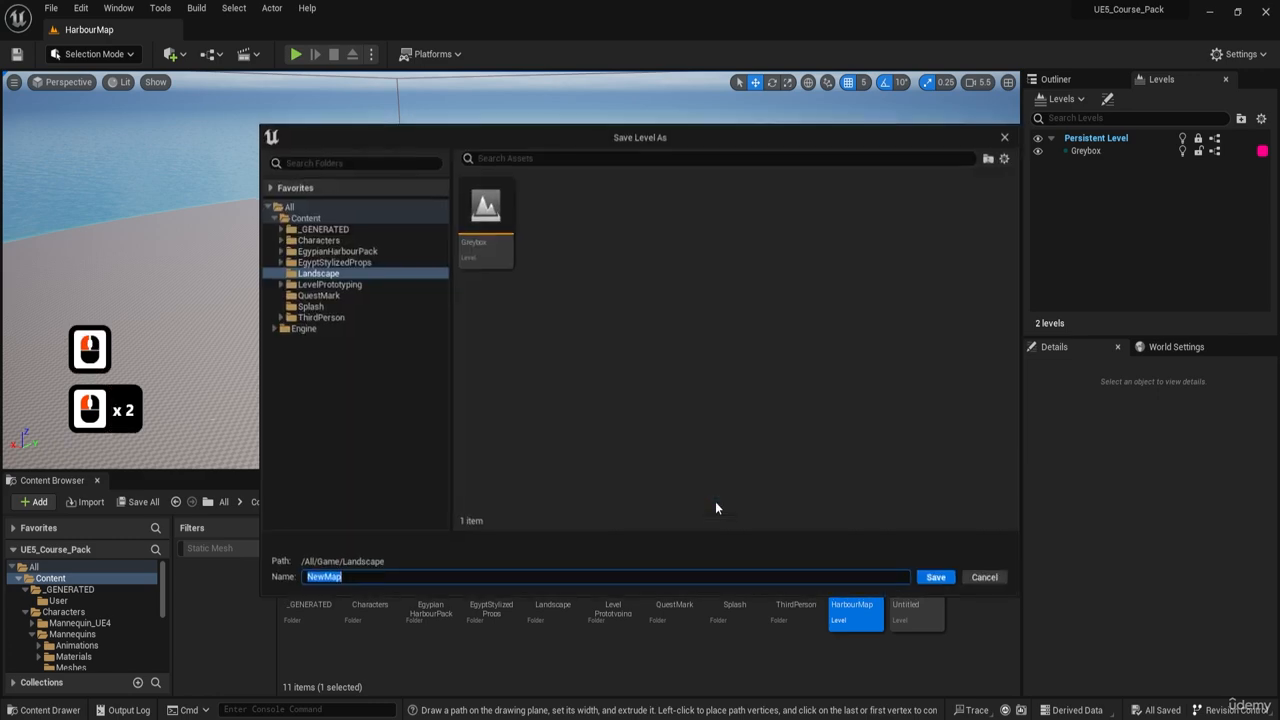
pyautogui.click(422, 580)
pyautogui.hotkey('ctrl', 'a')
pyautogui.press('shift')
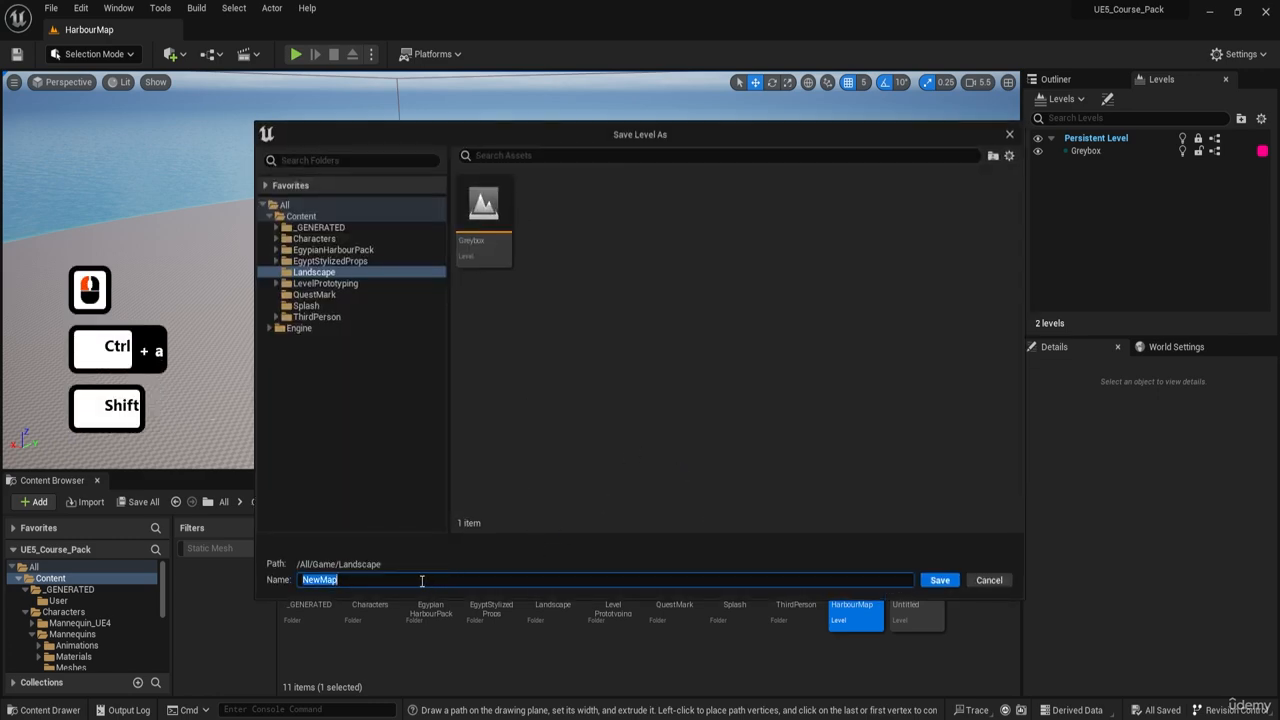
pyautogui.write('HarbourItems')
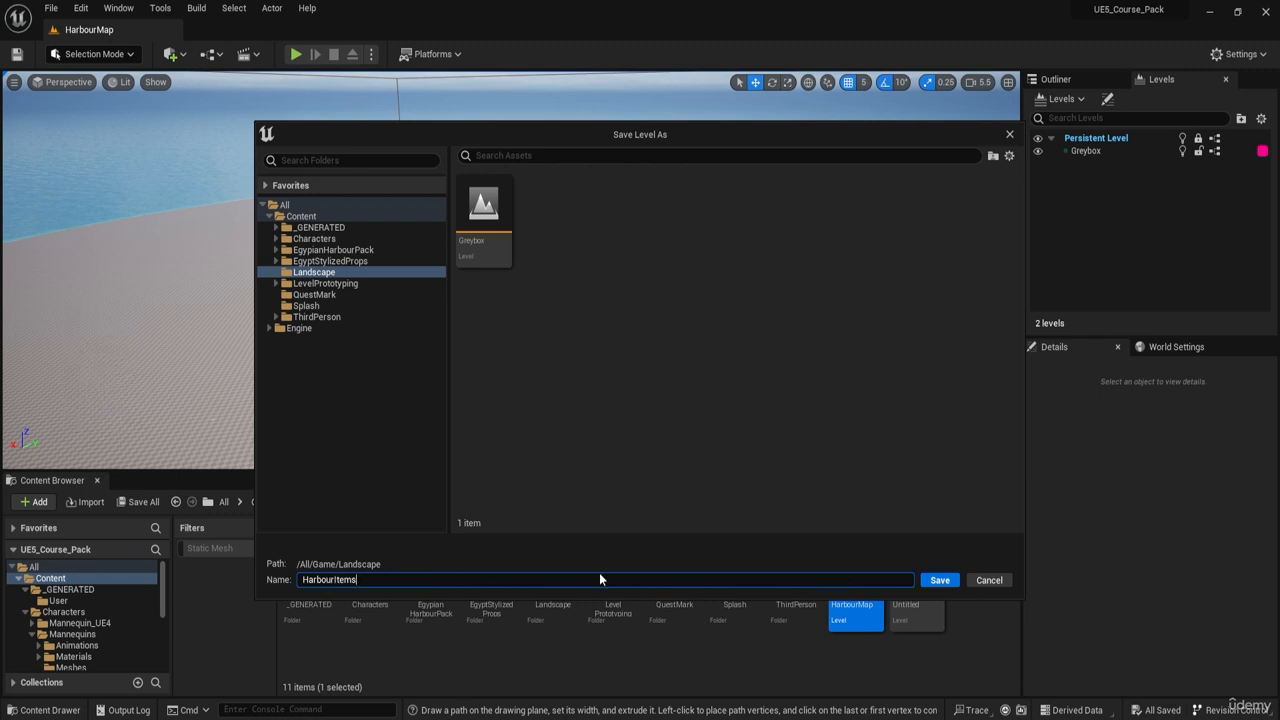
pyautogui.click(938, 580)
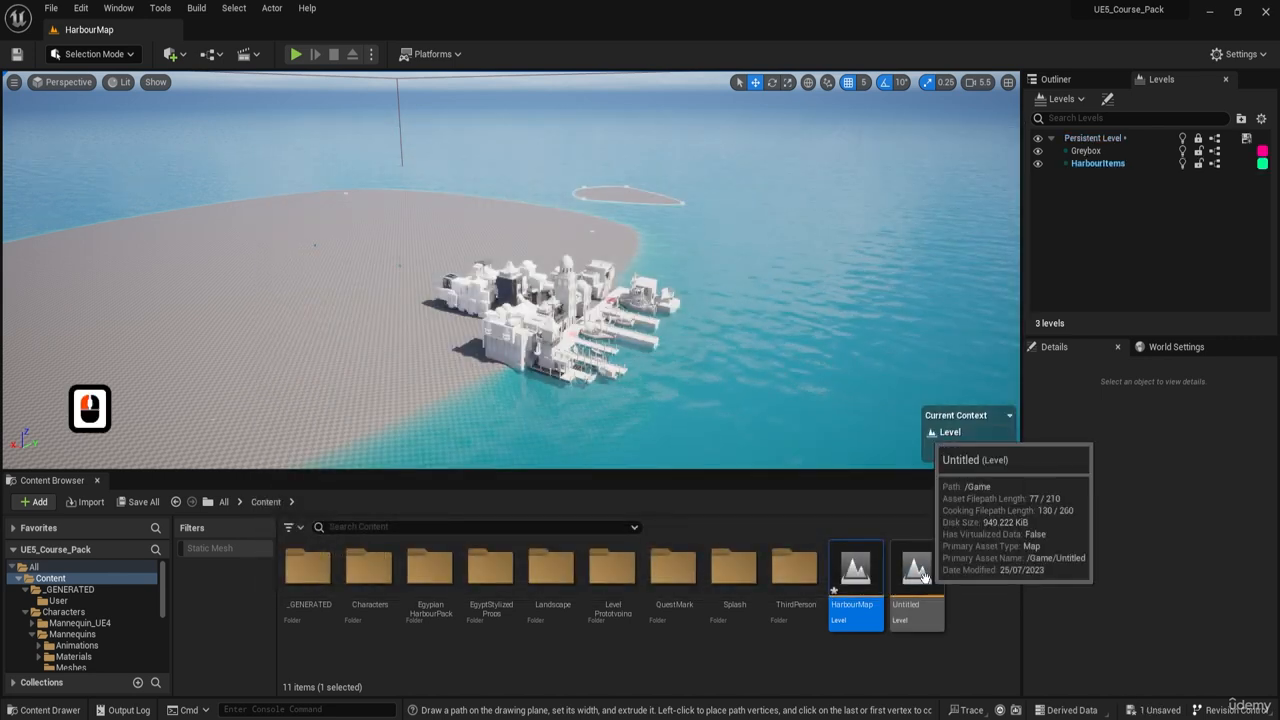
# Step: Select the HarbourItems level and a grey-box building to compare the building's level with the current context
pyautogui.click(1097, 166)
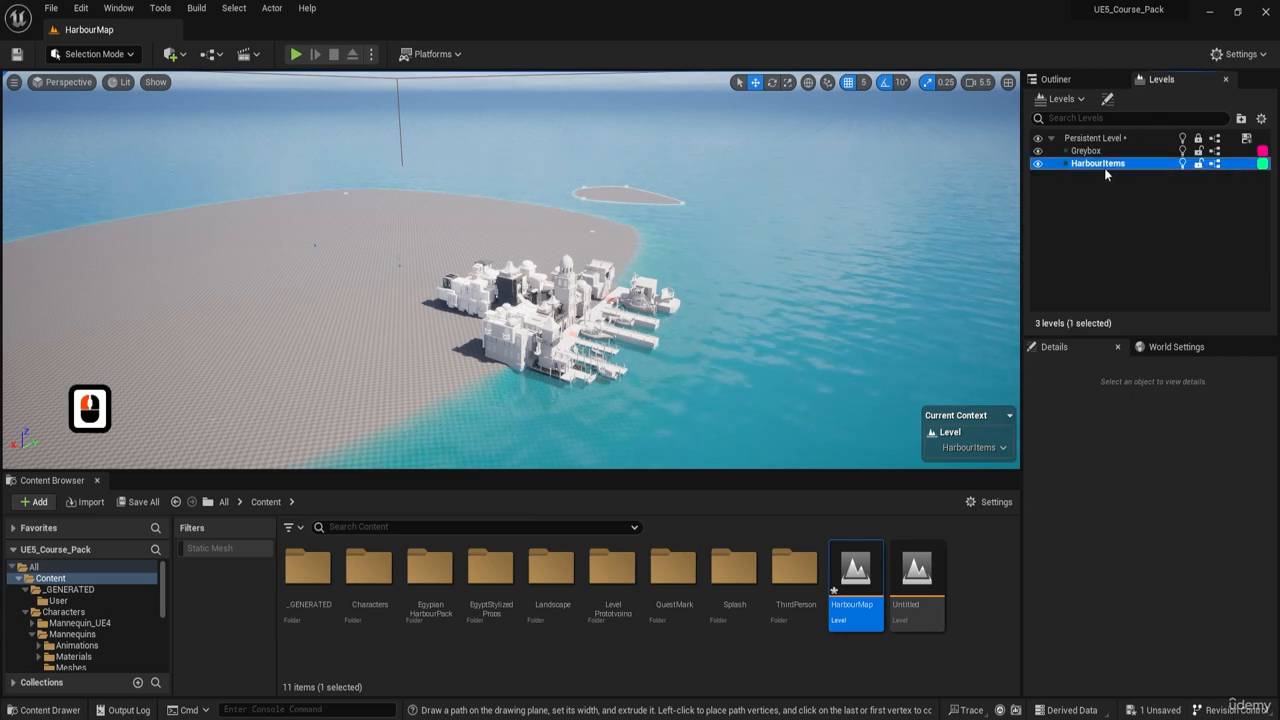
pyautogui.click(1097, 226)
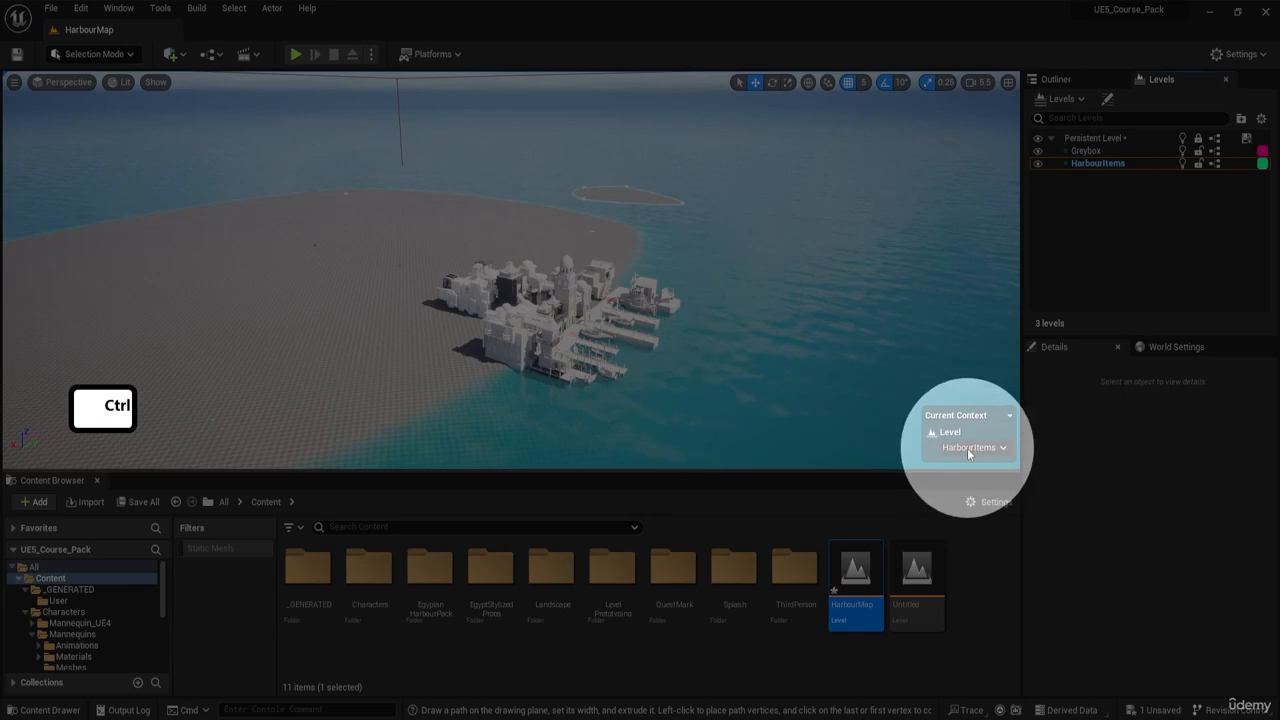
pyautogui.click(1094, 229)
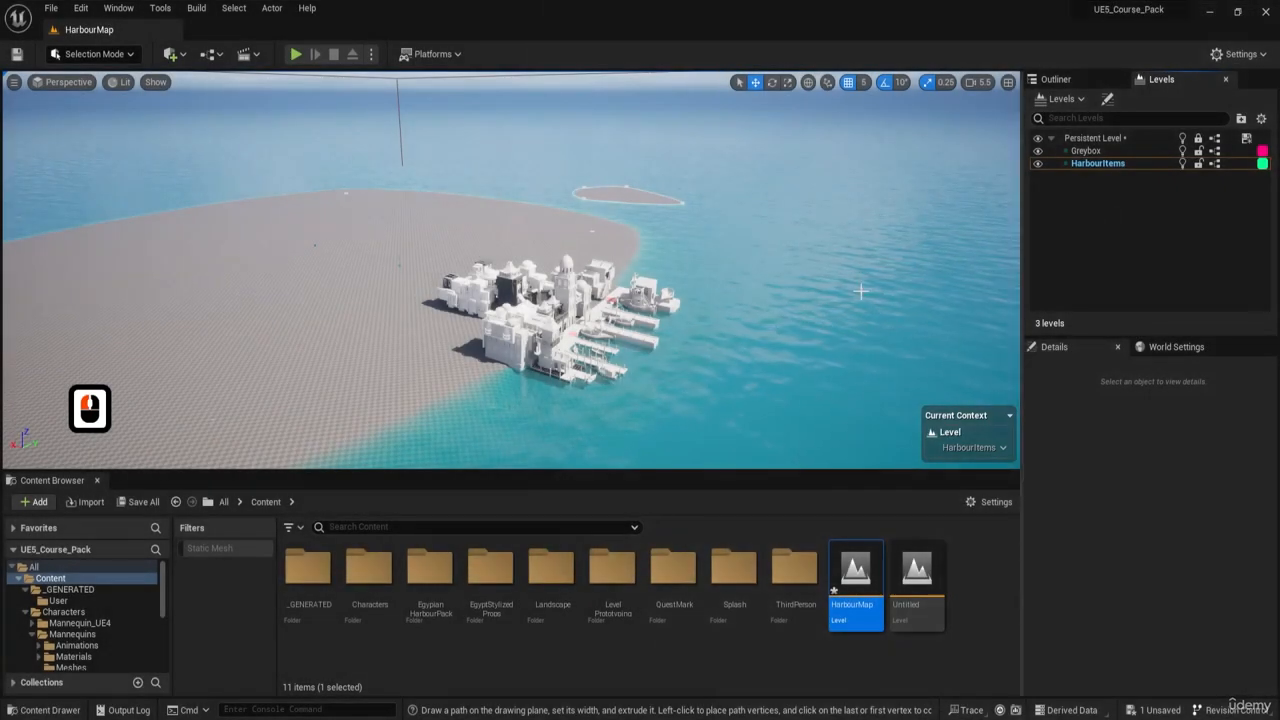
pyautogui.click(501, 327)
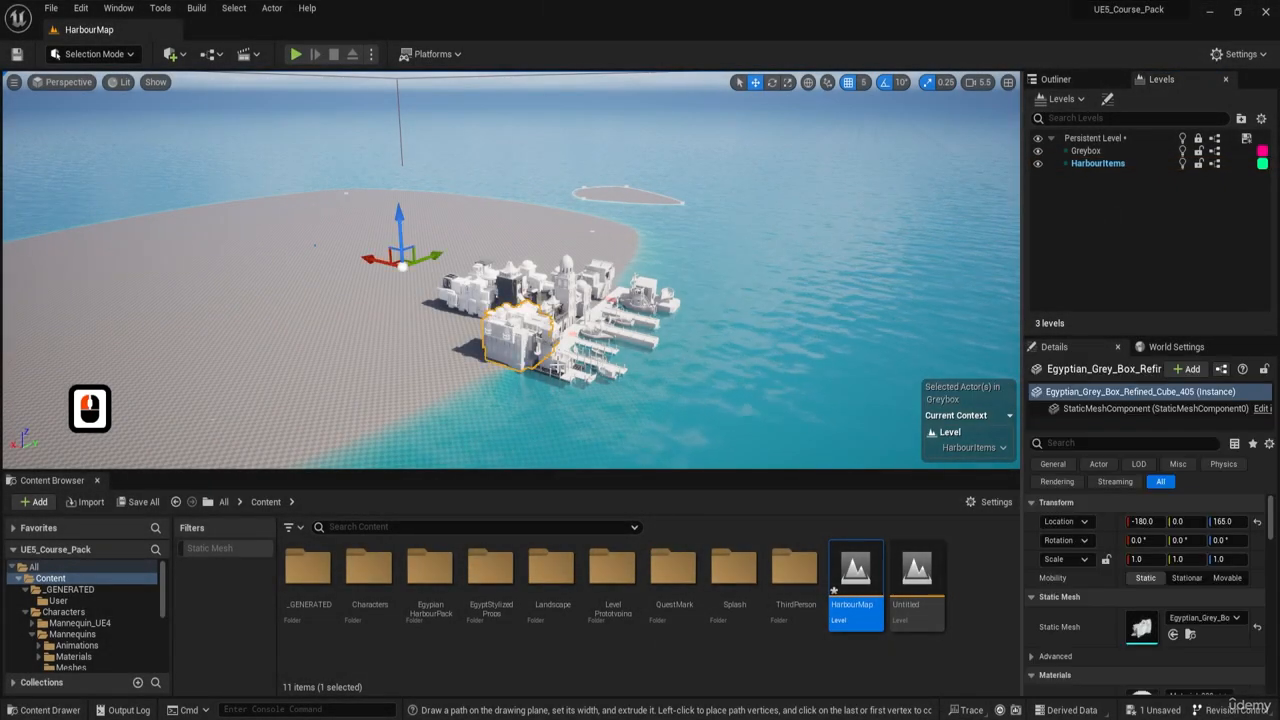
pyautogui.click(503, 340)
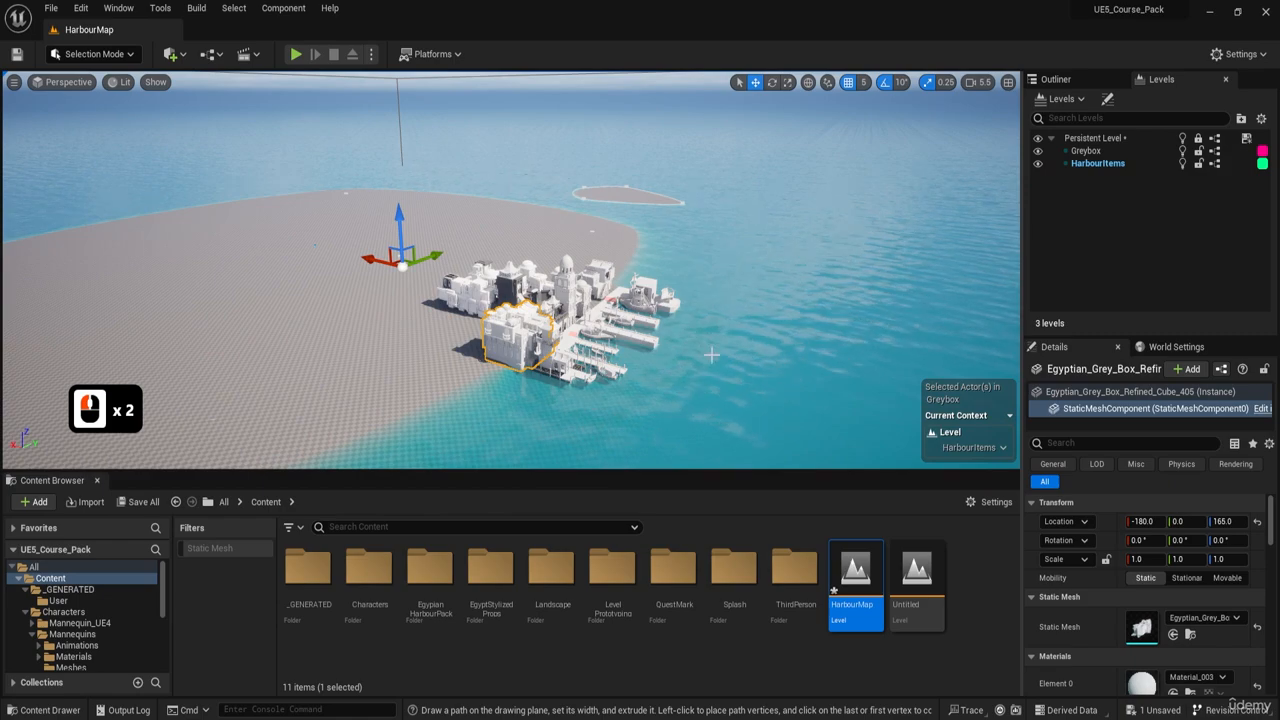
pyautogui.press('w')
pyautogui.moveTo(711, 355); pyautogui.dragTo(718, 385, button='right')
pyautogui.press('s')
pyautogui.press('w')
pyautogui.scroll(-4, 711, 355)
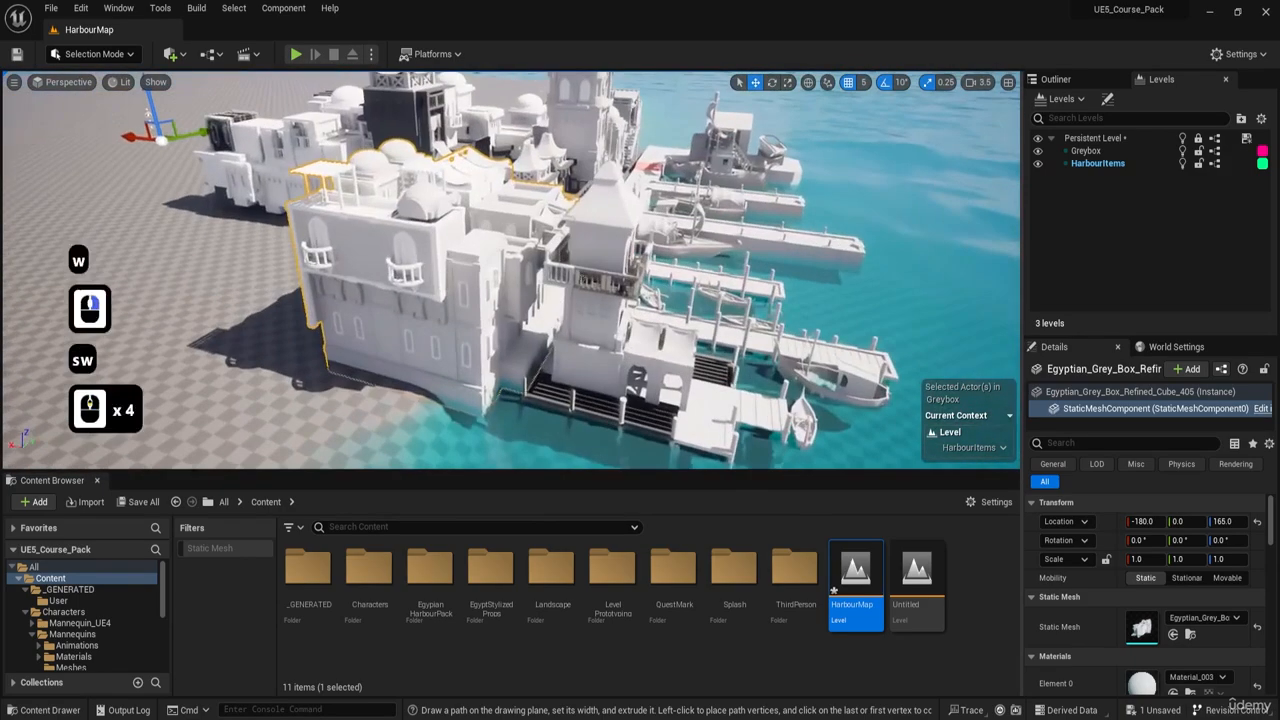
# Step: Show the level choices of the current context and make HarbourItems the current level
pyautogui.click(1010, 416)
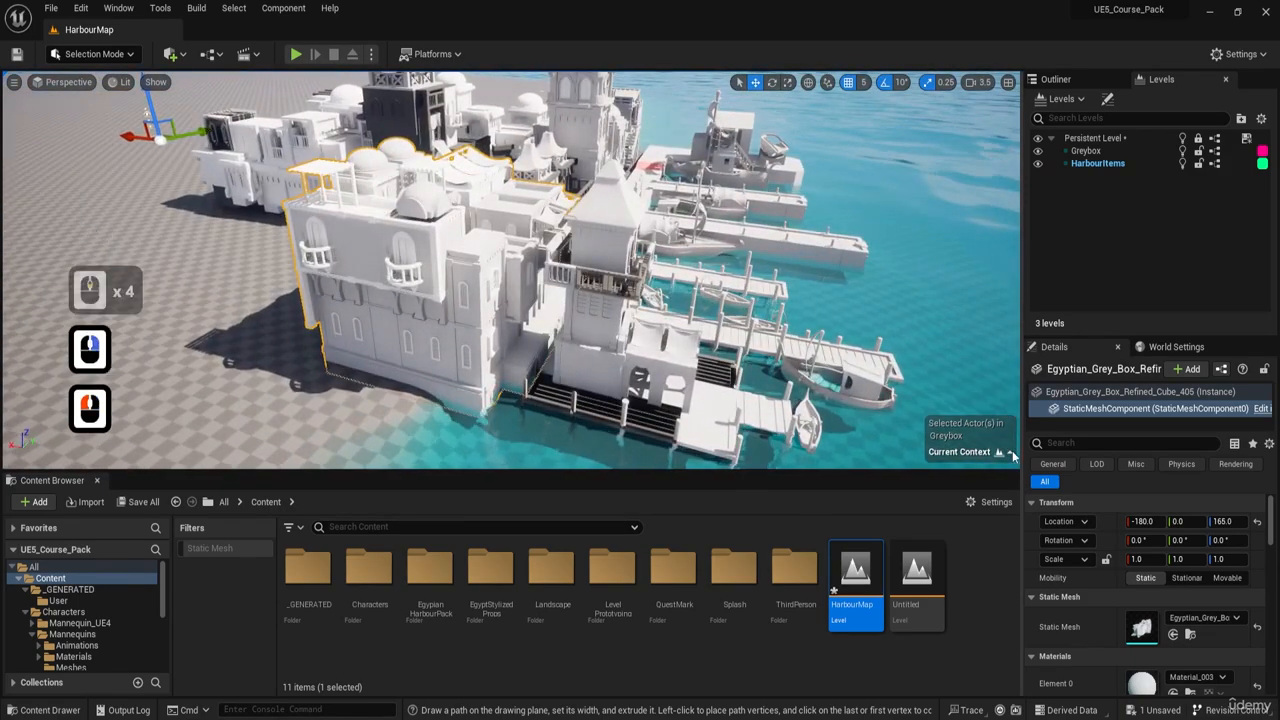
pyautogui.click(1009, 453)
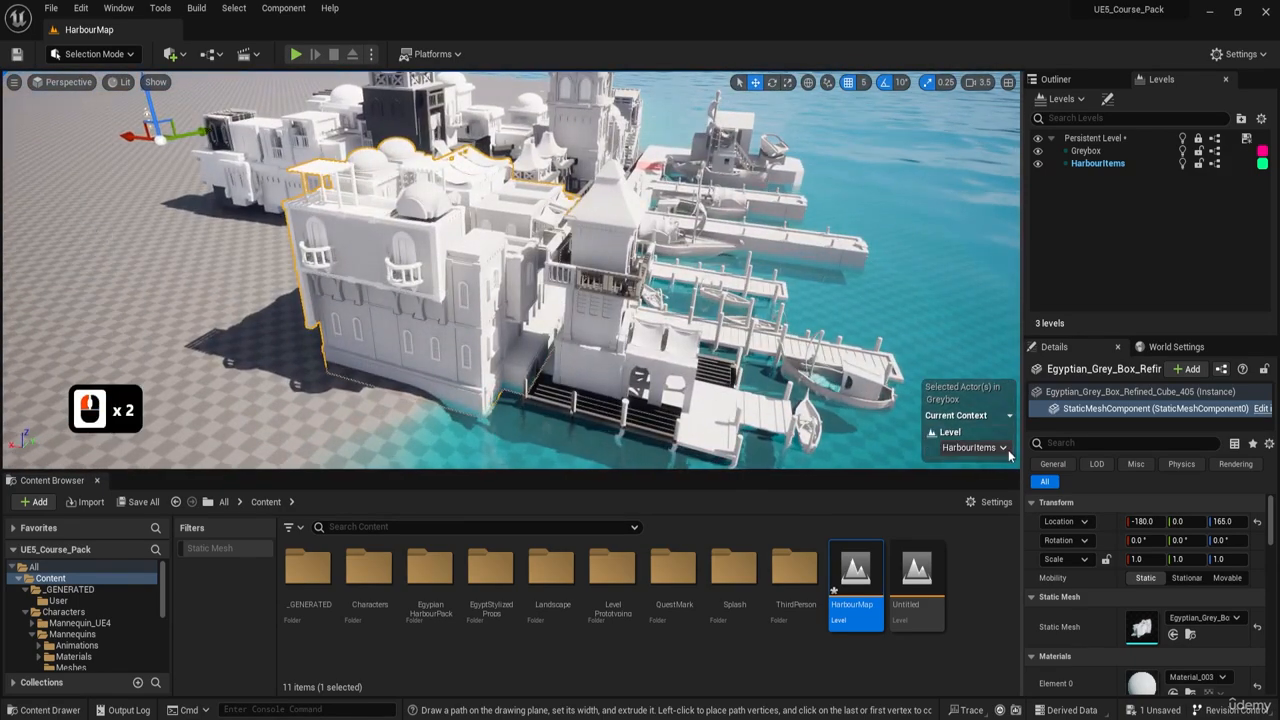
pyautogui.click(951, 449)
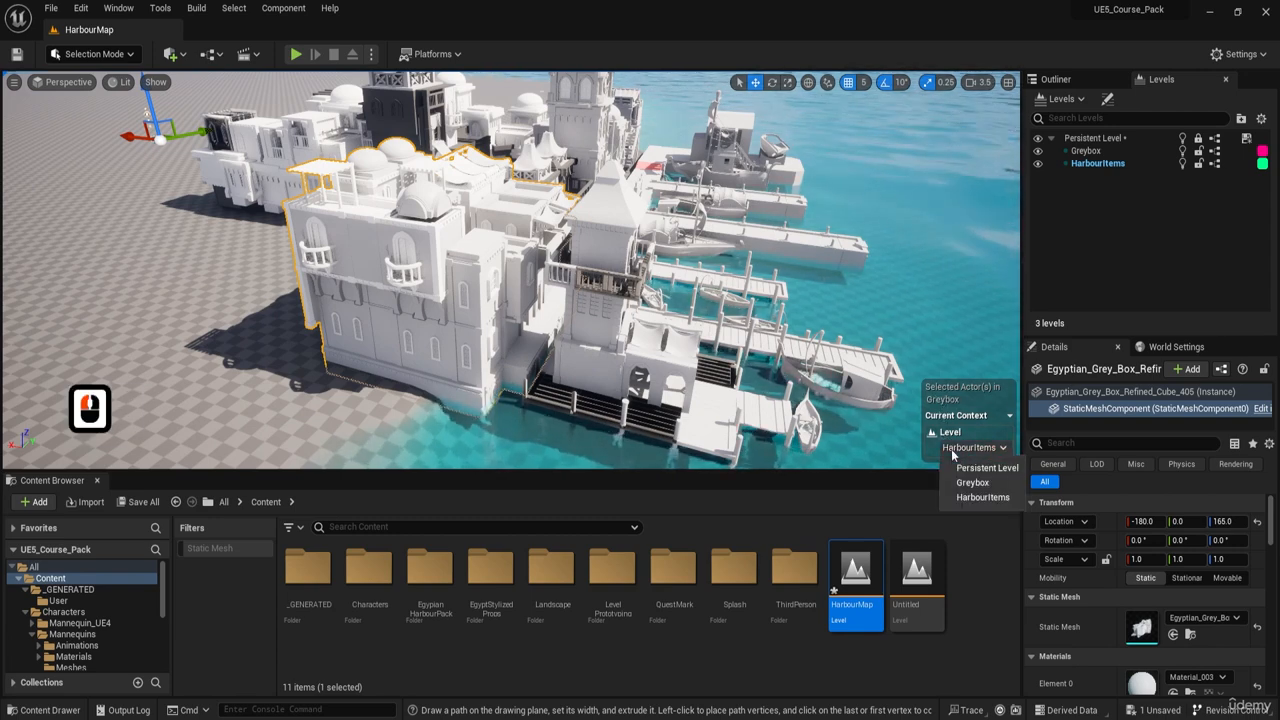
pyautogui.doubleClick(1099, 163)
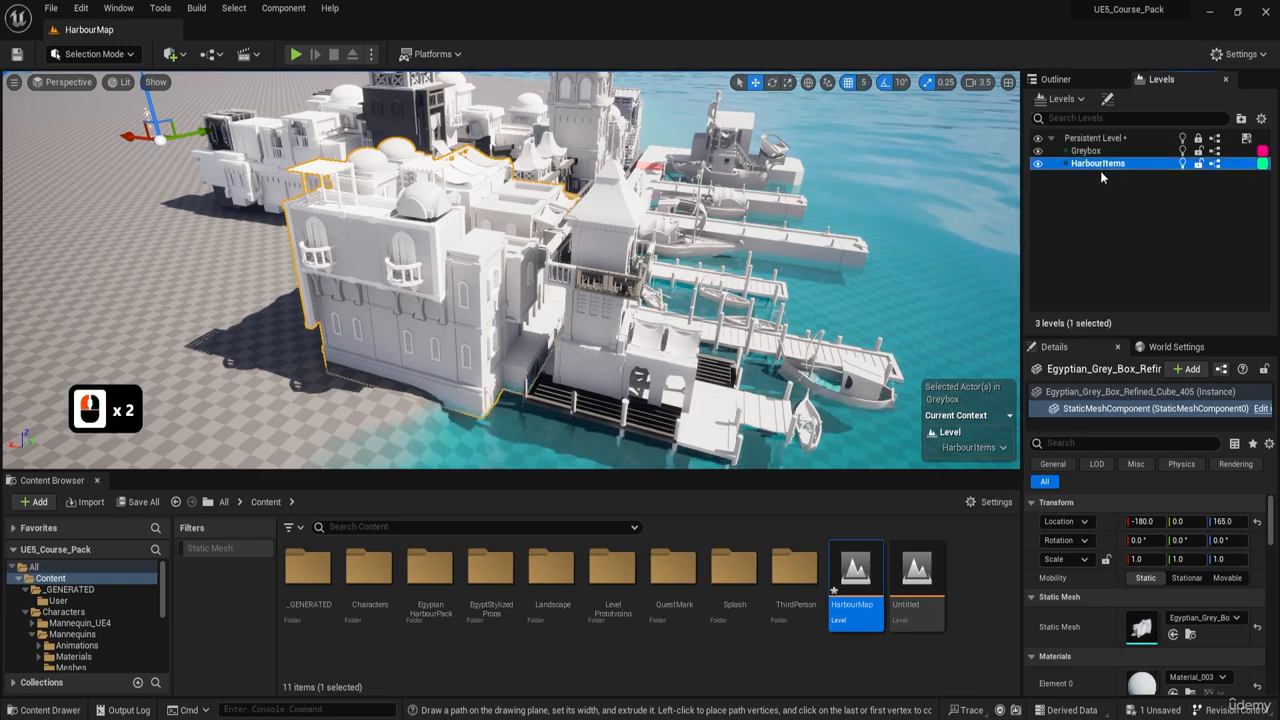
# Step: Try to paste the copied actors into the HarbourItems level while the grey-box building's component is selected
pyautogui.press('s')
pyautogui.moveTo(386, 171); pyautogui.dragTo(386, 171, button='right')
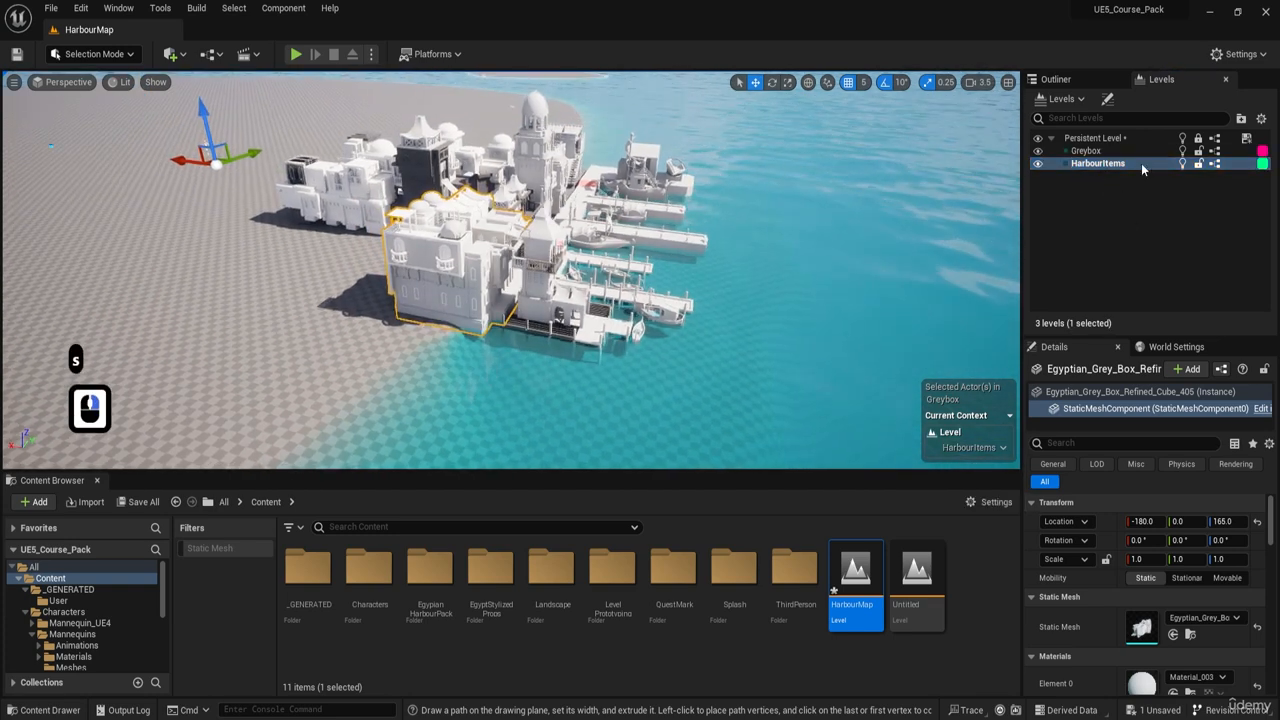
pyautogui.hotkey('ctrl', 'v')
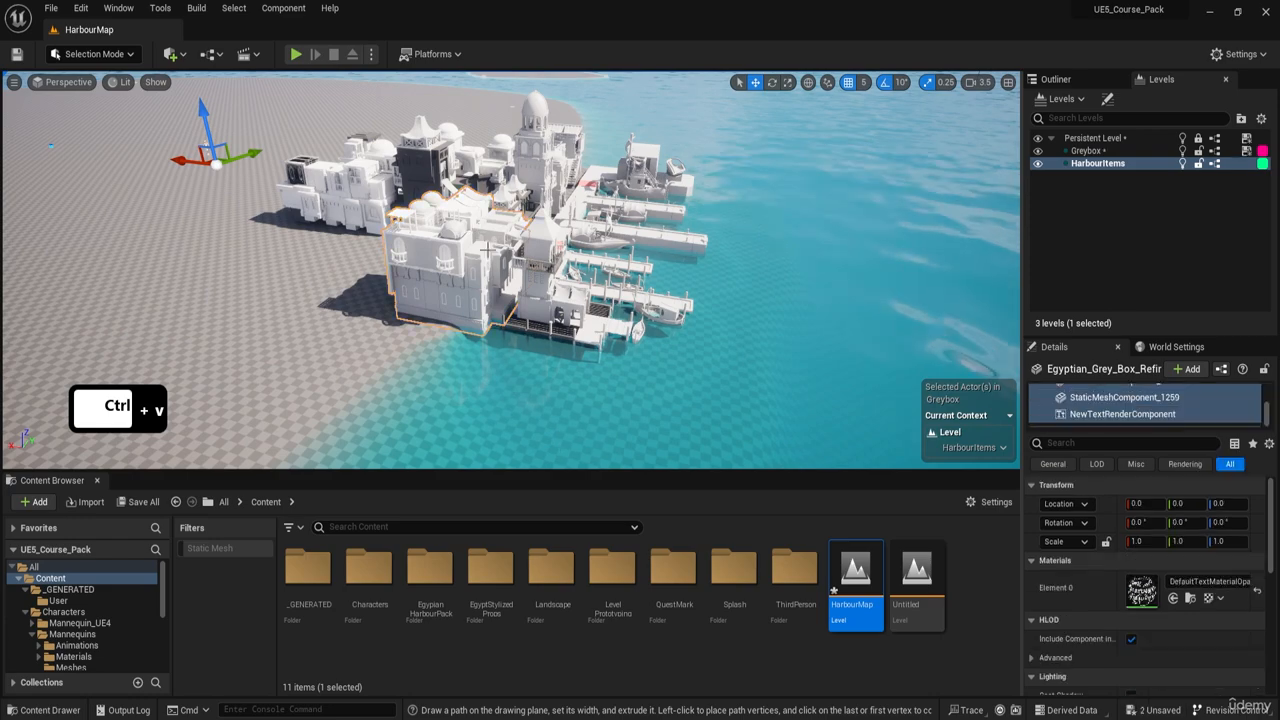
# Step: Try moving the pasted components along the X axis, frame them, and undo the move
pyautogui.press('s')
pyautogui.moveTo(740, 318); pyautogui.dragTo(740, 318, button='right')
pyautogui.moveTo(369, 237); pyautogui.dragTo(452, 245)
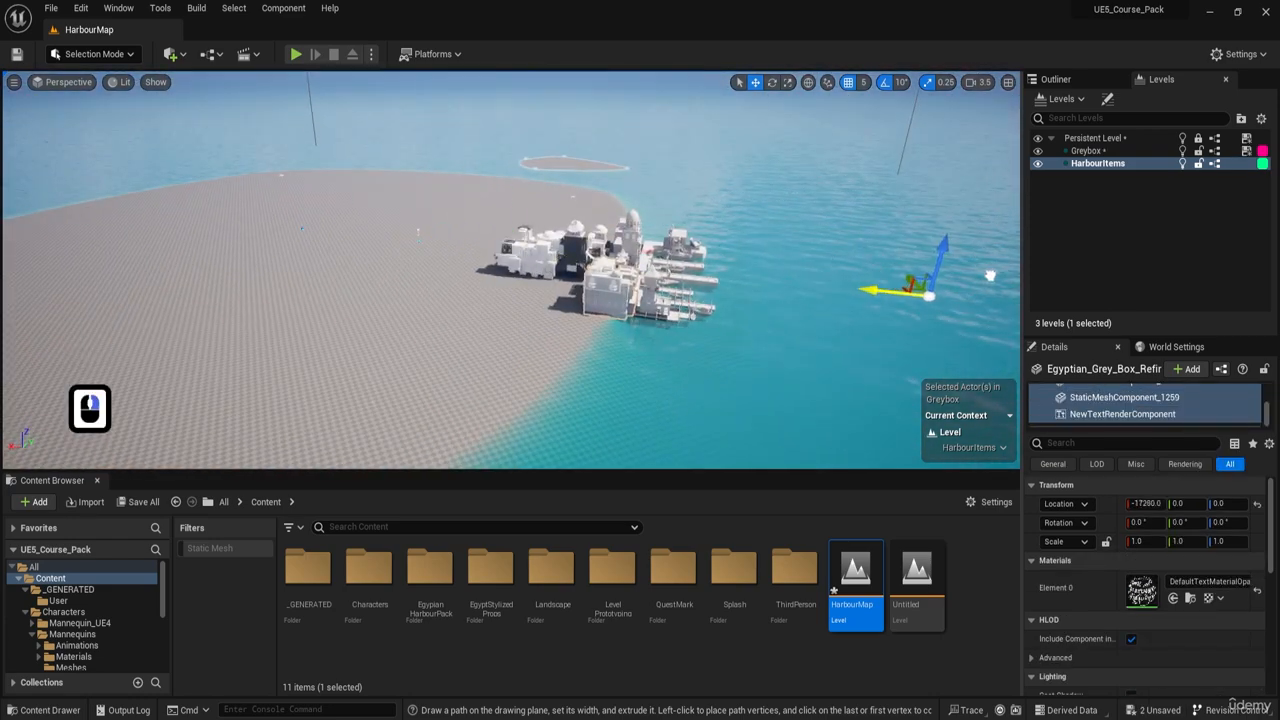
pyautogui.moveTo(958, 271); pyautogui.dragTo(956, 271)
pyautogui.press('f')
pyautogui.moveTo(742, 293); pyautogui.dragTo(600, 335, button='right')
pyautogui.hotkey('ctrl', 'z')
# Step: Raise the pasted components to a Z location of 620 and examine them up close above the island
pyautogui.press('a')
pyautogui.press('w')
pyautogui.press('e')
pyautogui.press('a')
pyautogui.press('w')
pyautogui.press('e')
pyautogui.press('w')
pyautogui.press('a')
pyautogui.press('w')
pyautogui.moveTo(619, 241)
pyautogui.mouseDown(button='right')
pyautogui.moveTo(650, 290)
pyautogui.moveTo(670, 290)
pyautogui.moveTo(619, 241)
pyautogui.mouseUp(button='right')
pyautogui.press('a')
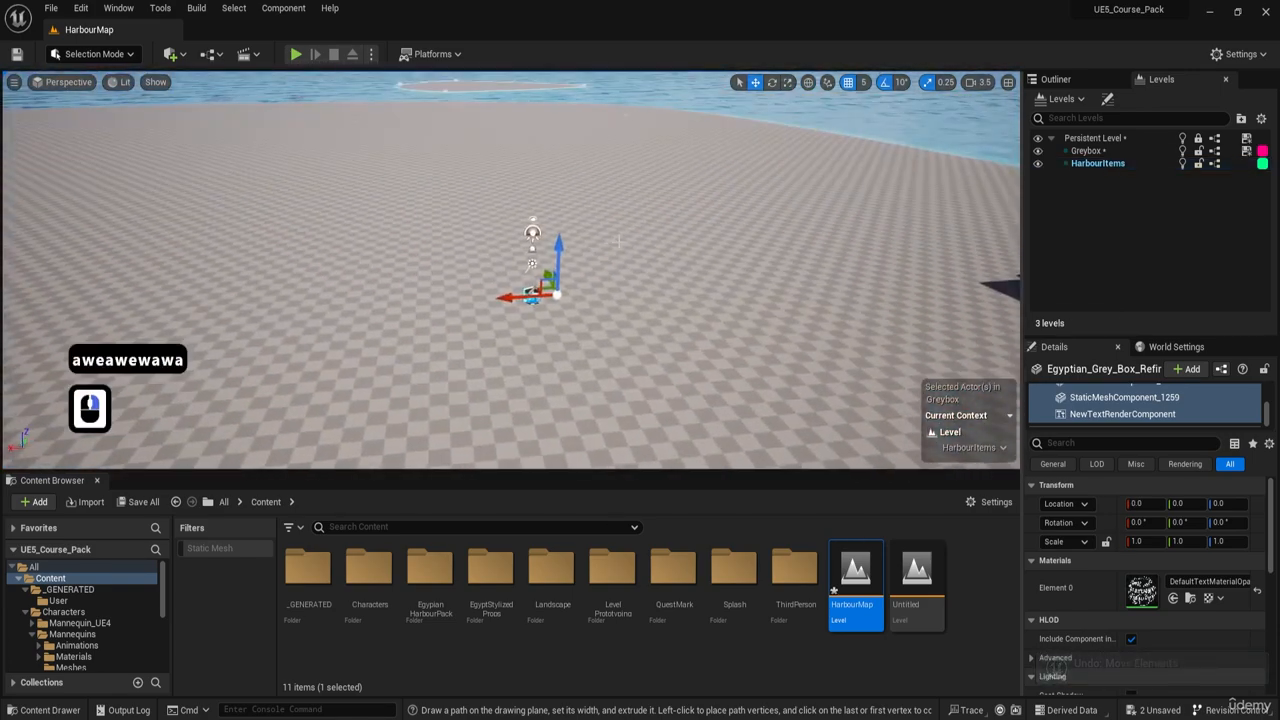
pyautogui.click(562, 152)
pyautogui.press('f')
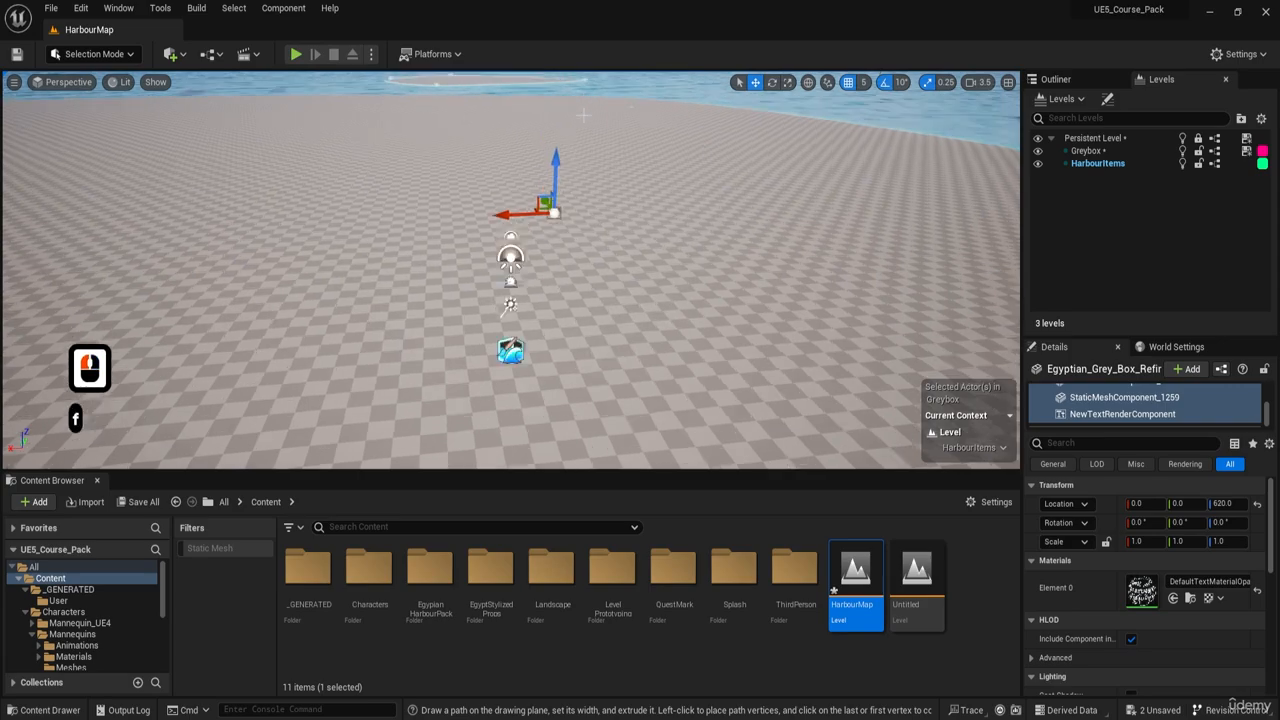
pyautogui.moveTo(562, 152); pyautogui.dragTo(640, 215, button='right')
pyautogui.scroll(-18, 562, 152)
pyautogui.press('d')
pyautogui.press('w')
pyautogui.press('w')
pyautogui.press('w')
pyautogui.scroll(9, 562, 152)
pyautogui.press('d')
pyautogui.press('w')
pyautogui.press('w')
pyautogui.press('a')
pyautogui.press('s')
pyautogui.press('e')
pyautogui.press('d')
pyautogui.press('s')
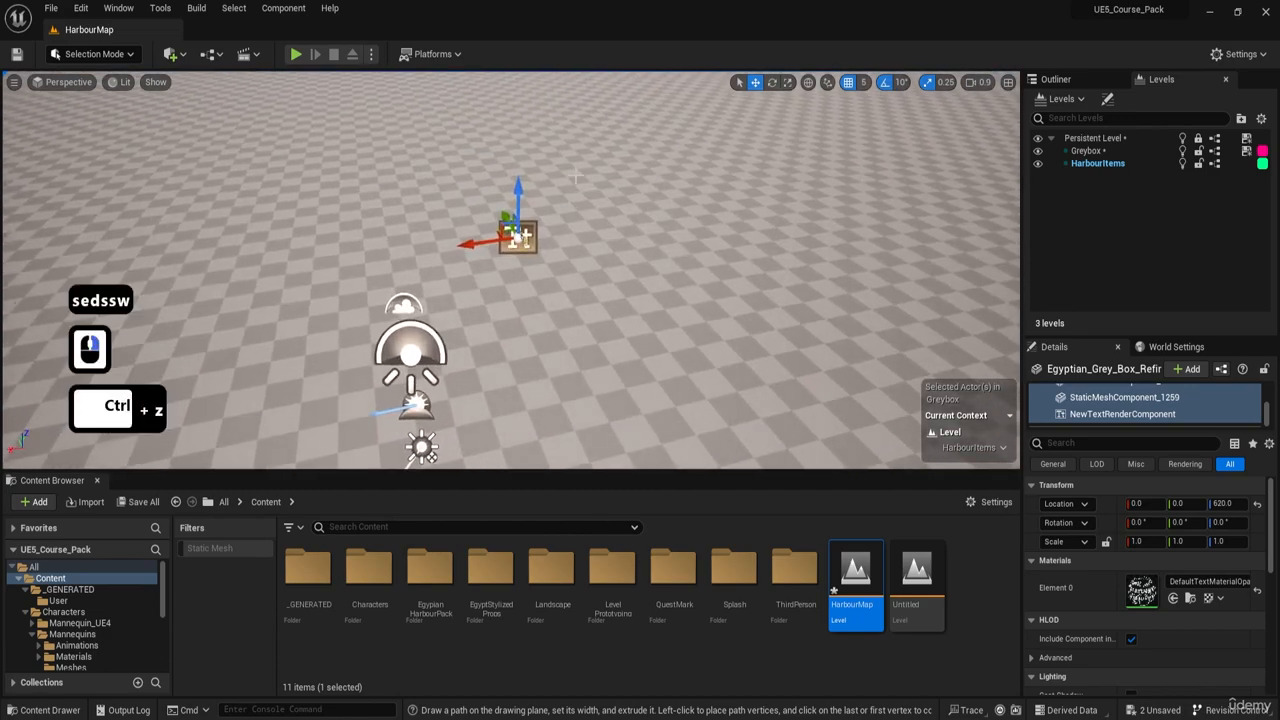
# Step: Undo the raise and the paste of the components in the grey-box building
pyautogui.hotkey('ctrl', 'z')
pyautogui.press('s')
pyautogui.press('d')
pyautogui.press('d')
pyautogui.press('d')
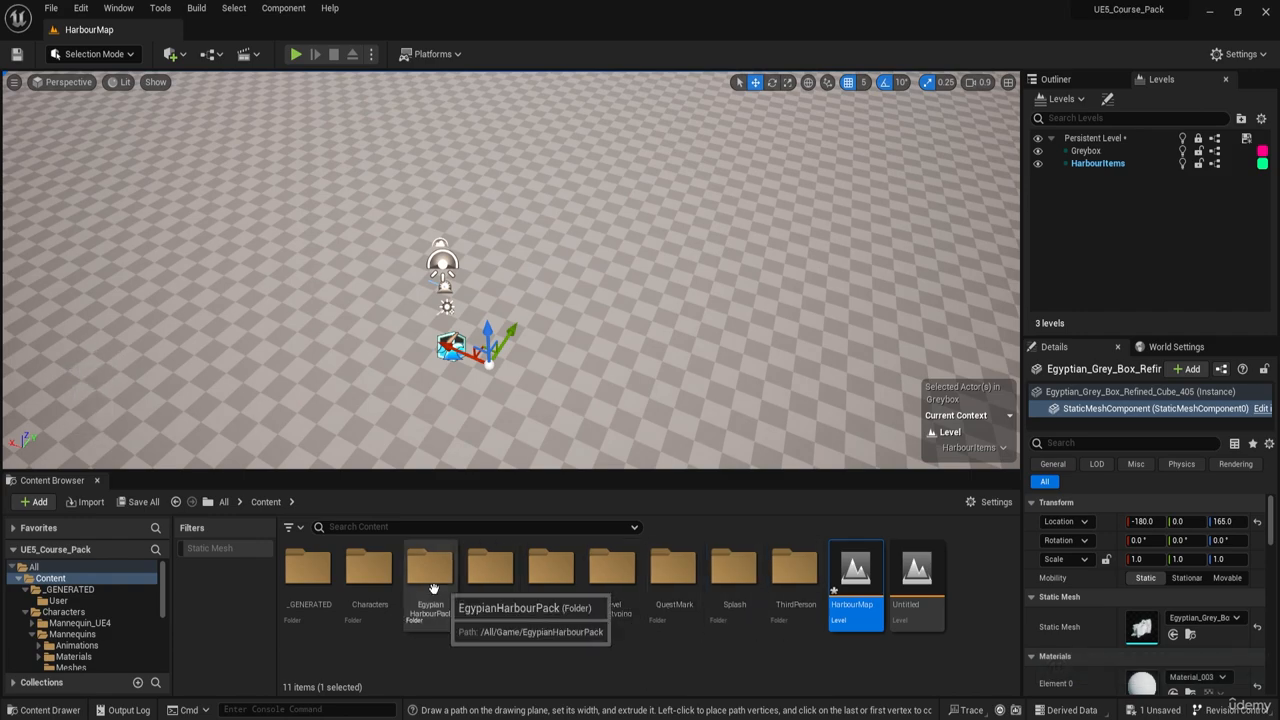
# Step: Examine the grey-box harbour buildings from the island side
pyautogui.moveTo(500, 300); pyautogui.dragTo(770, 200, button='right')
pyautogui.press('s')
pyautogui.press('d')
pyautogui.press('w')
pyautogui.press('q')
pyautogui.press('s')
pyautogui.press('s')
pyautogui.press('s')
pyautogui.press('s')
pyautogui.press('s')
pyautogui.press('s')
pyautogui.press('s')
pyautogui.press('s')
pyautogui.press('s')
pyautogui.press('s')
pyautogui.press('a')
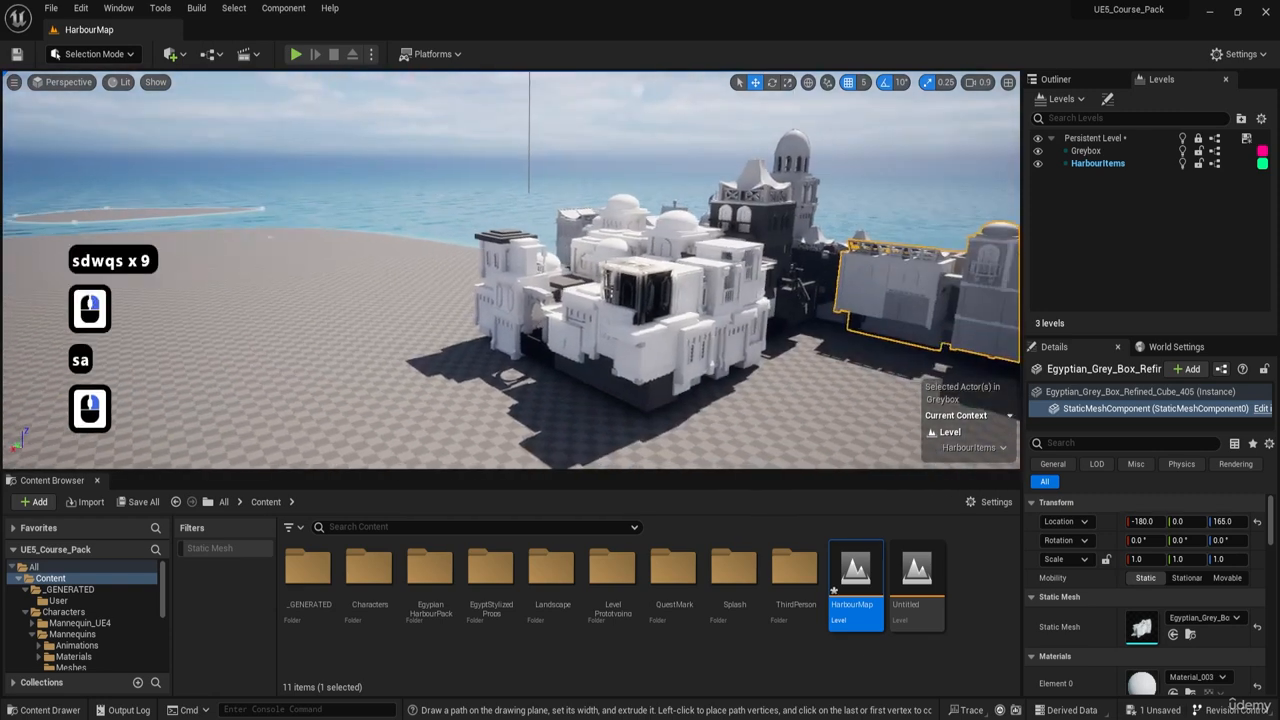
# Step: Open Level_ItemRenders from the EgypianHarbourPack Maps folder, saving HarbourMap first
pyautogui.doubleClick(438, 562)
pyautogui.doubleClick(300, 568)
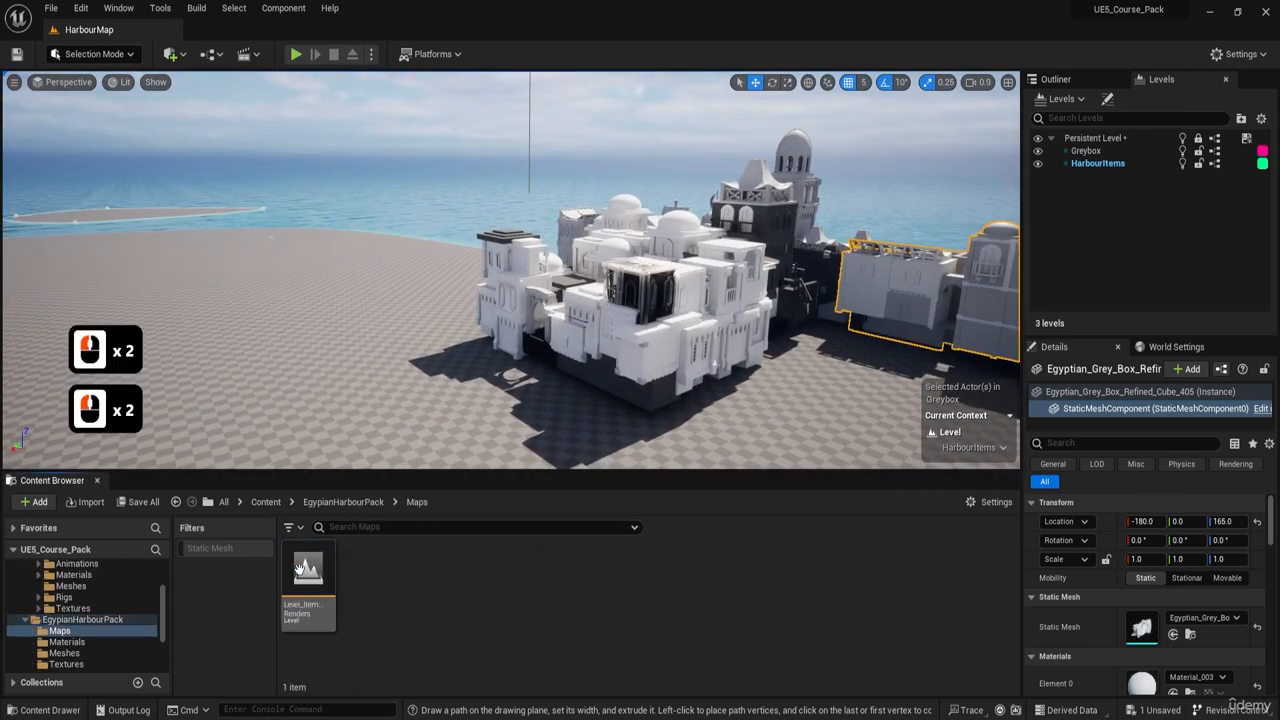
pyautogui.doubleClick(323, 571)
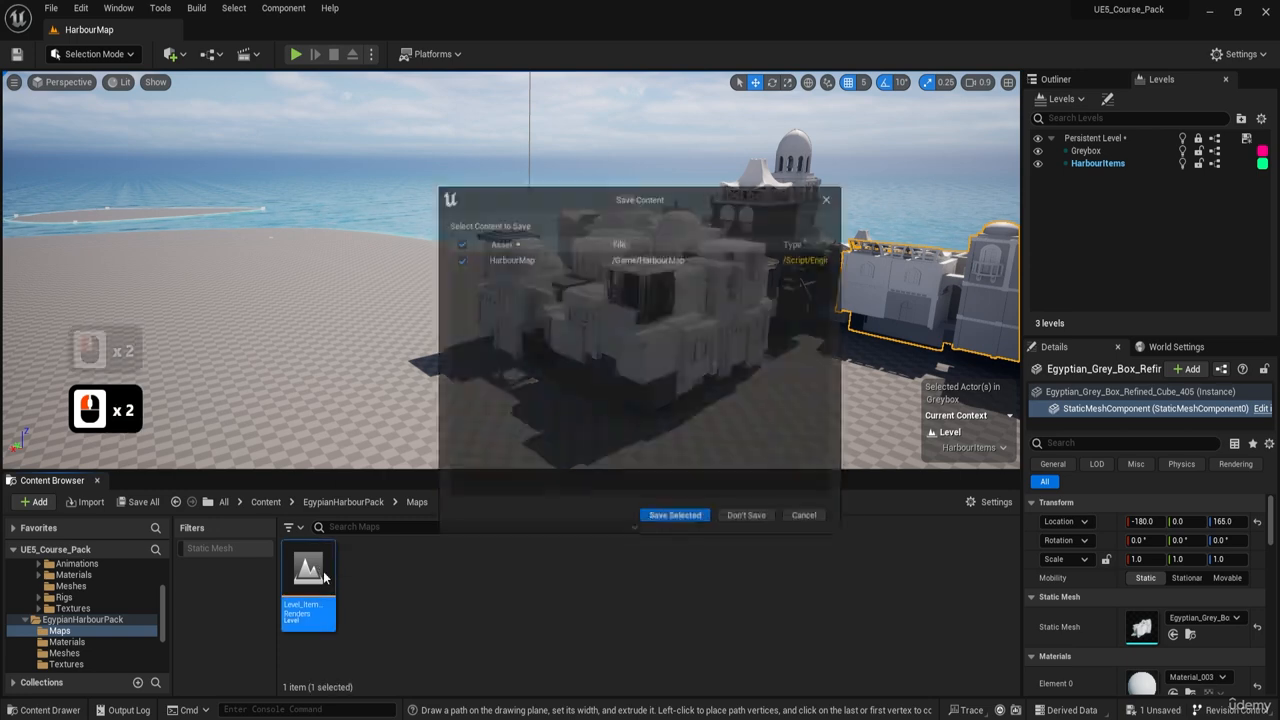
pyautogui.click(694, 527)
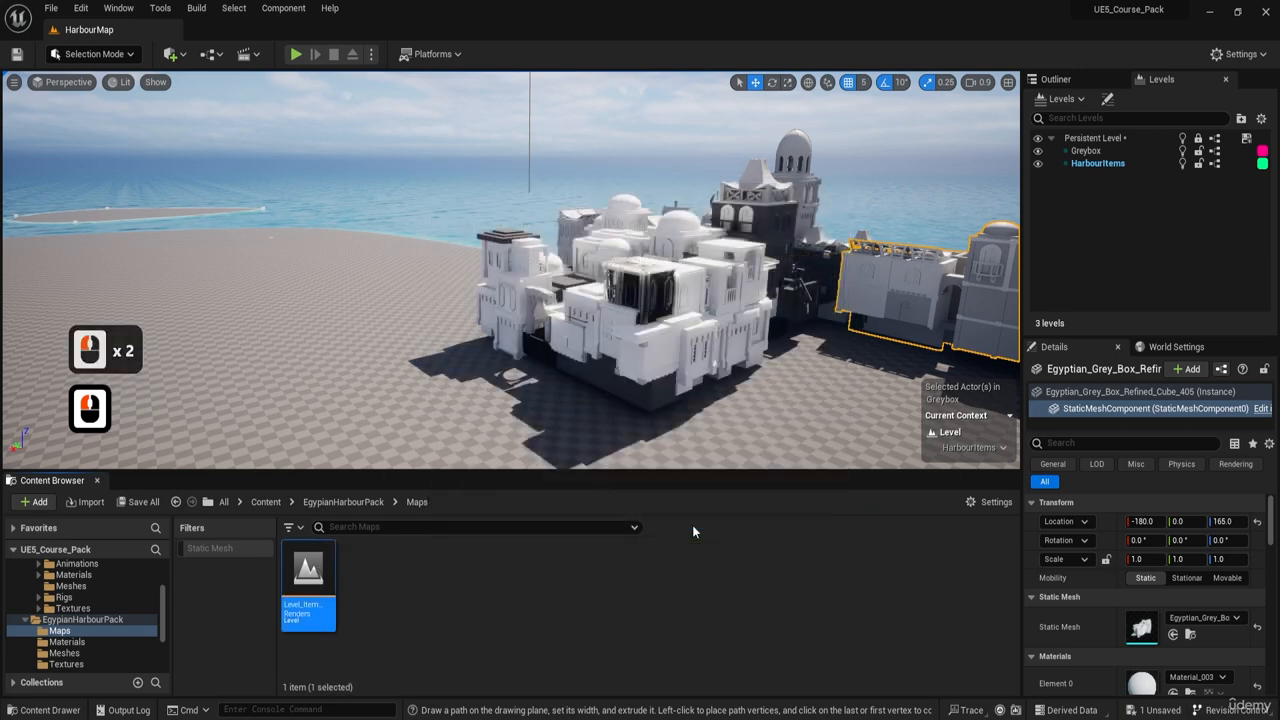
# Step: Copy all actors from the Harbour folder's first asset to the last text render actor, with the PostProcessing folder collapsed to leave its contents out
pyautogui.click(1058, 79)
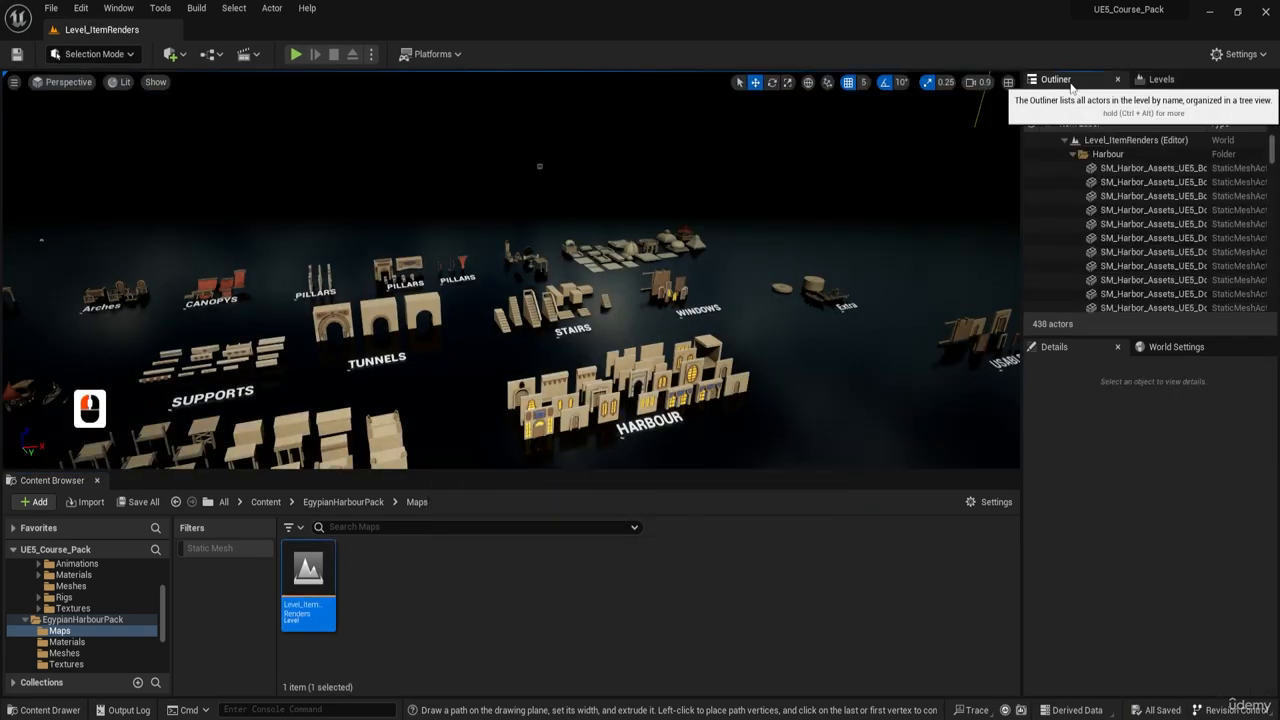
pyautogui.keyDown('shift'); pyautogui.click(1150, 196); pyautogui.keyUp('shift')
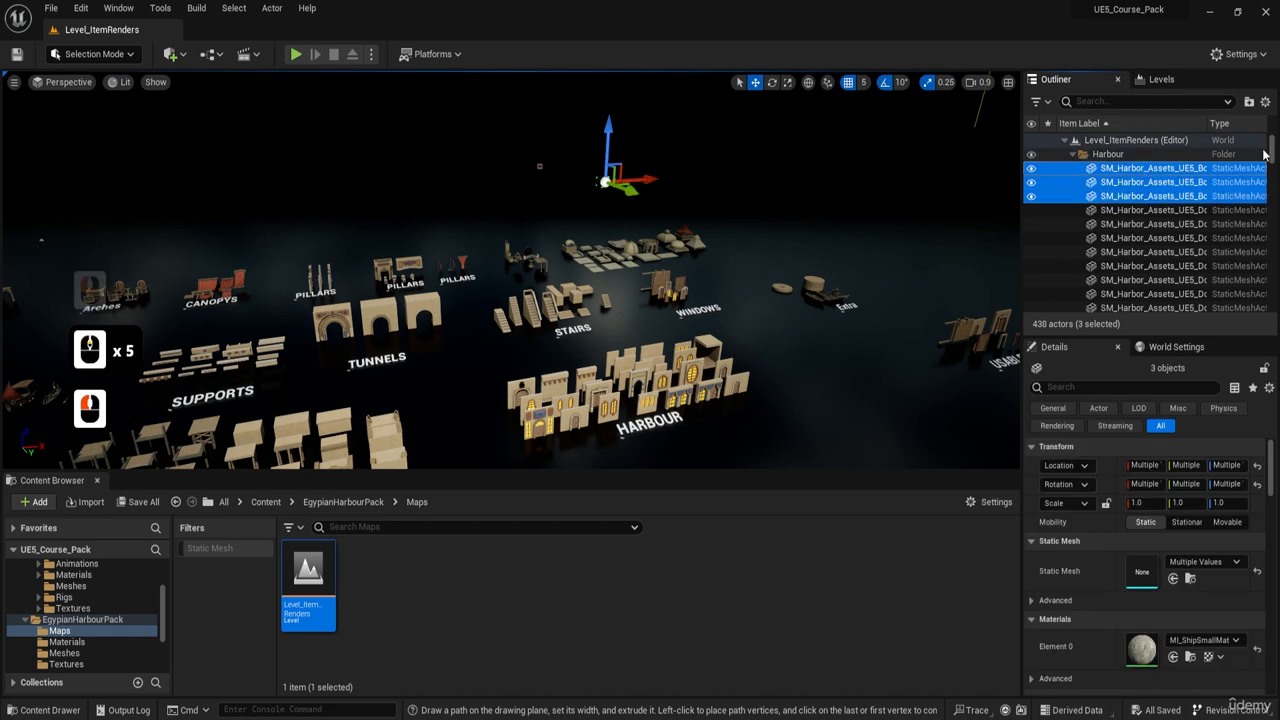
pyautogui.click(1140, 210)
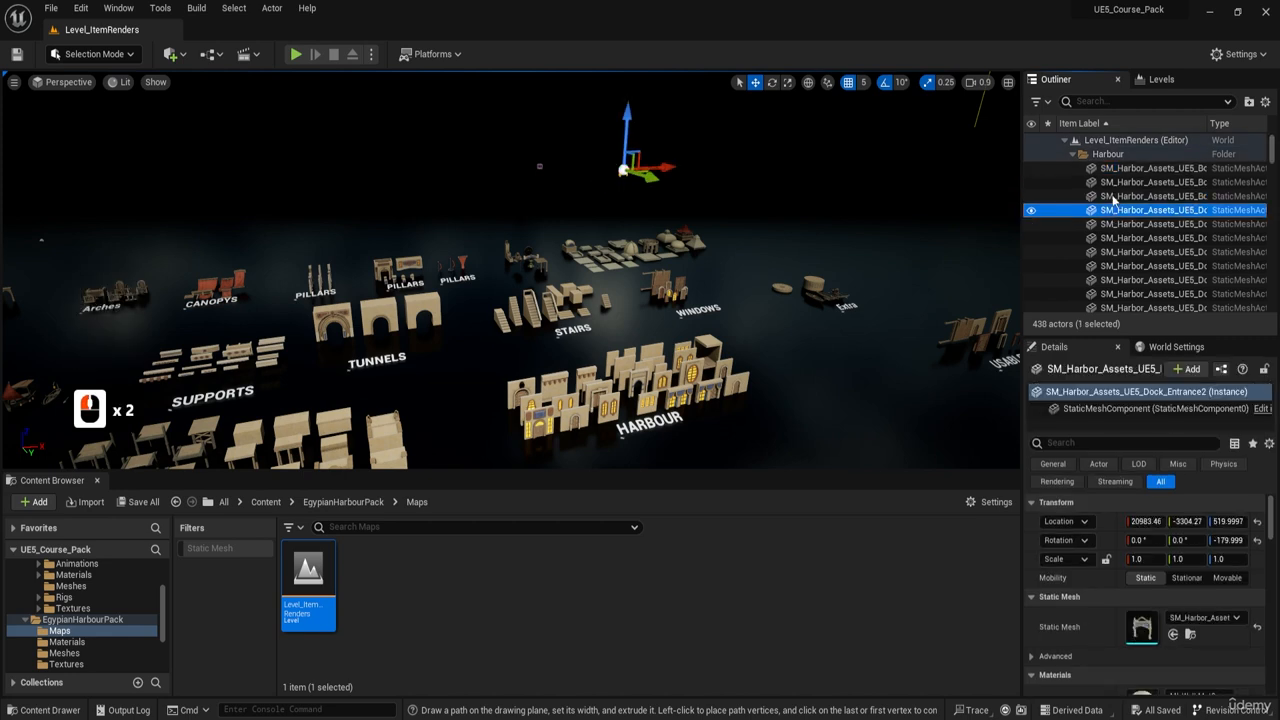
pyautogui.click(1108, 171)
pyautogui.moveTo(1272, 158); pyautogui.dragTo(1266, 204)
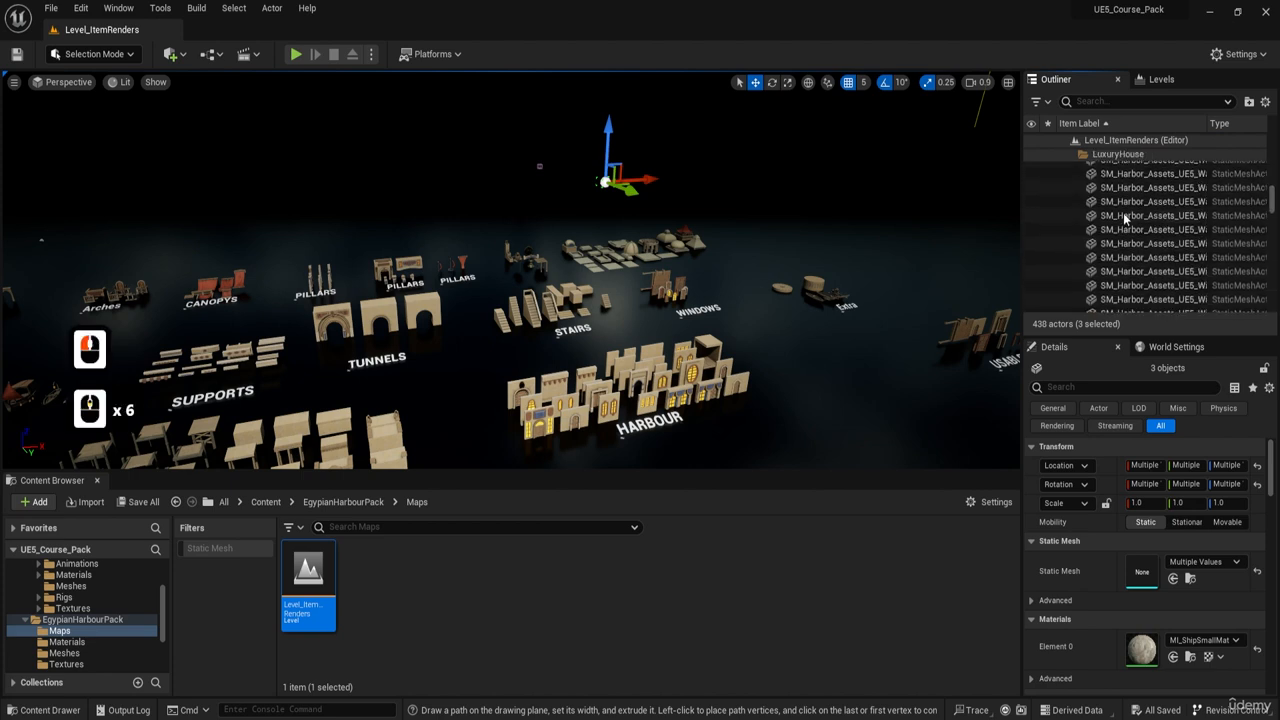
pyautogui.scroll(-9, 1125, 218)
pyautogui.scroll(7, 1120, 244)
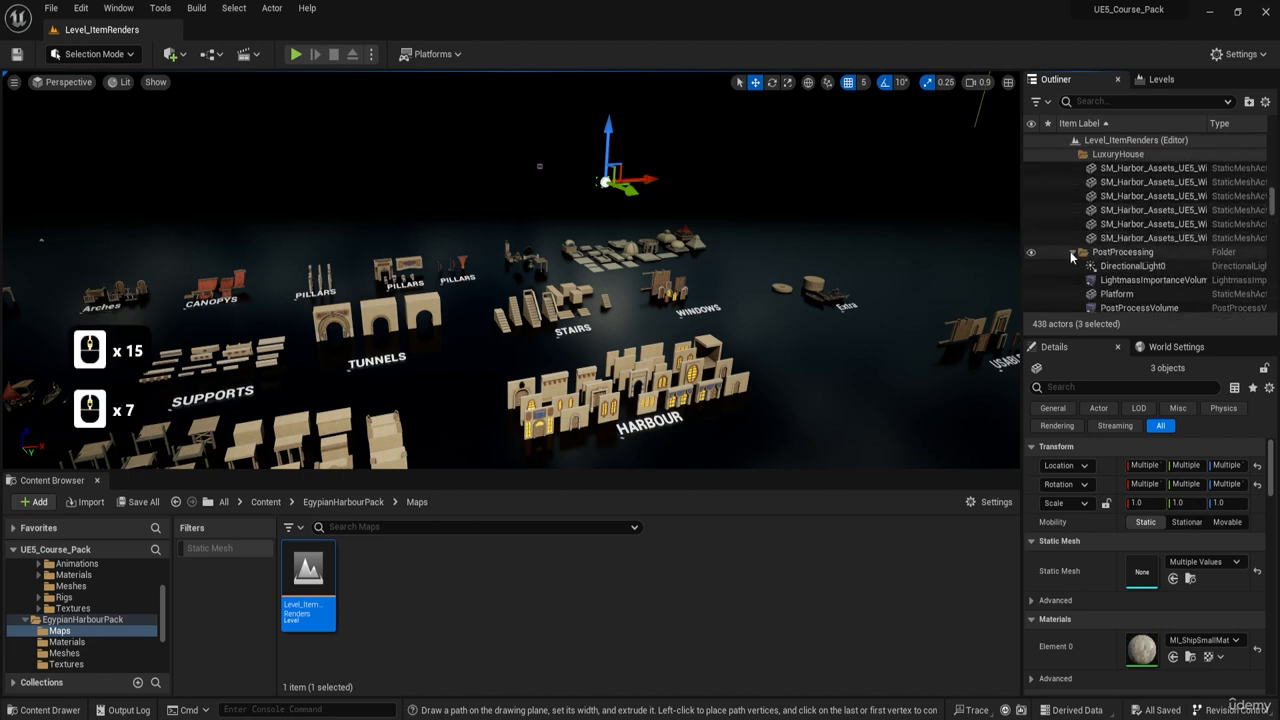
pyautogui.click(1071, 253)
pyautogui.moveTo(1273, 208); pyautogui.dragTo(1265, 313)
pyautogui.keyDown('shift'); pyautogui.click(1163, 305); pyautogui.keyUp('shift')
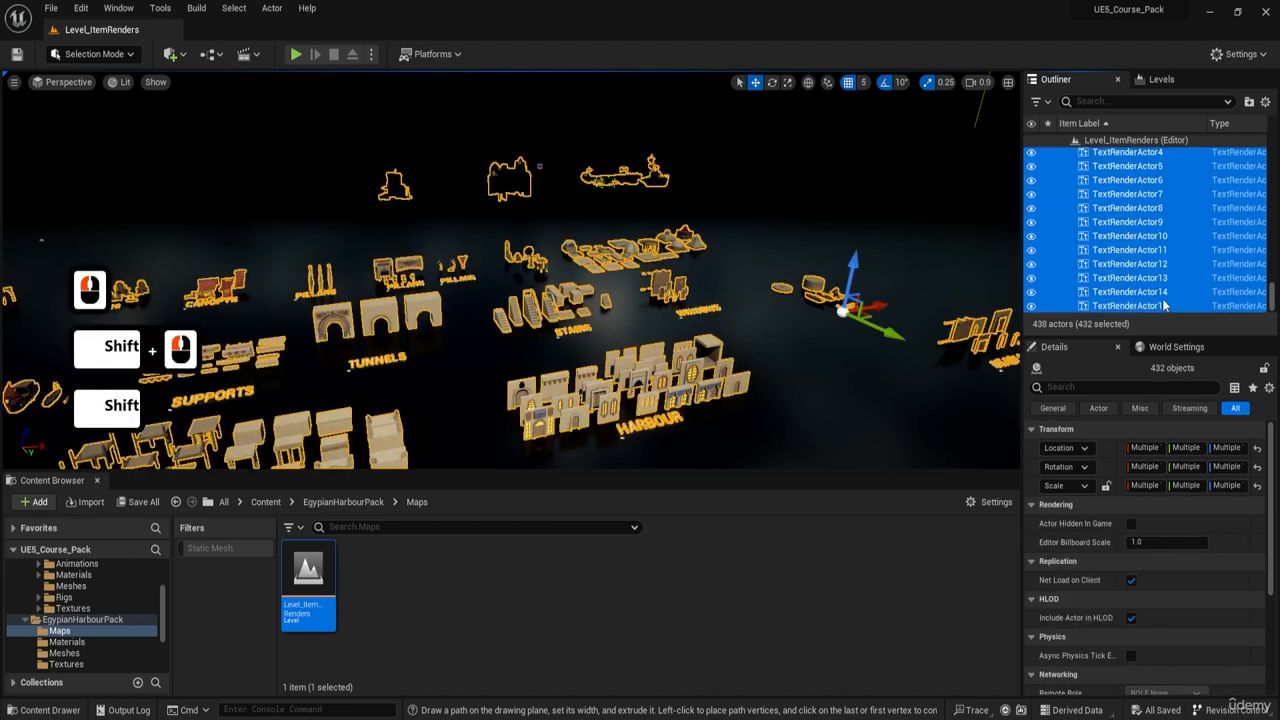
pyautogui.moveTo(760, 323); pyautogui.dragTo(730, 330, button='right')
pyautogui.hotkey('ctrl', 'c')
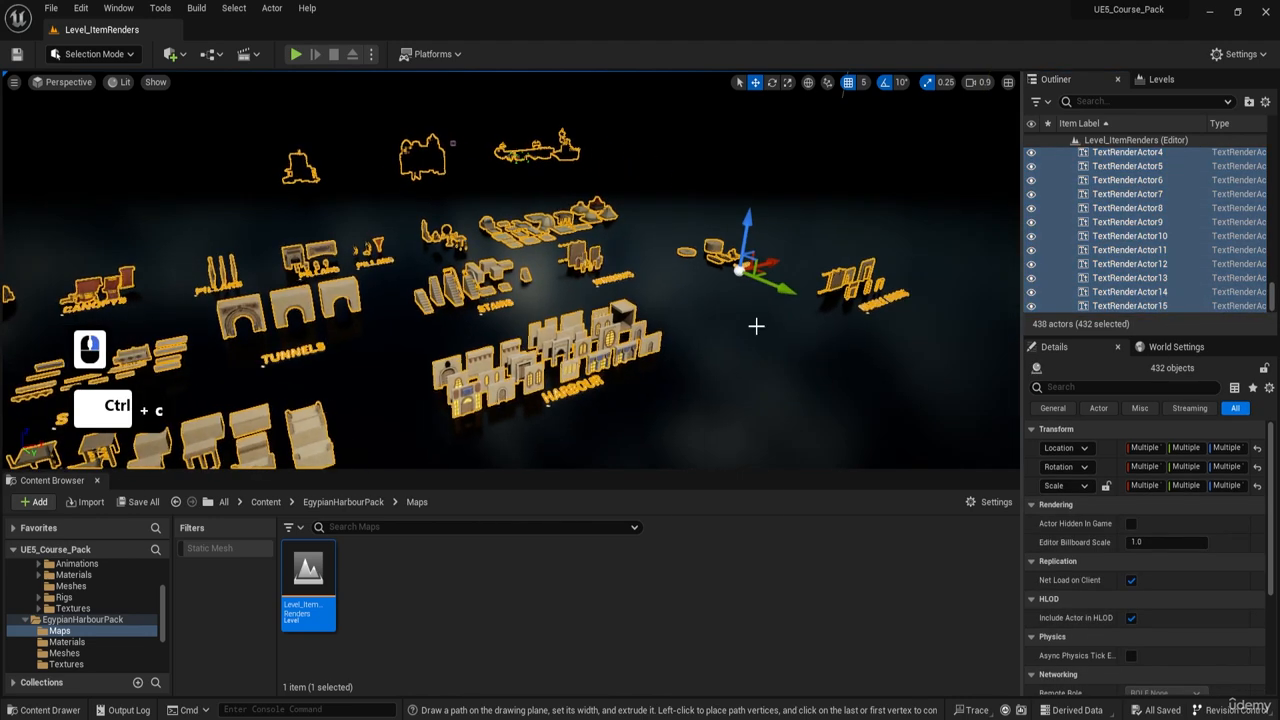
# Step: Reopen the HarbourMap level from the Content folder
pyautogui.click(313, 503)
pyautogui.click(265, 502)
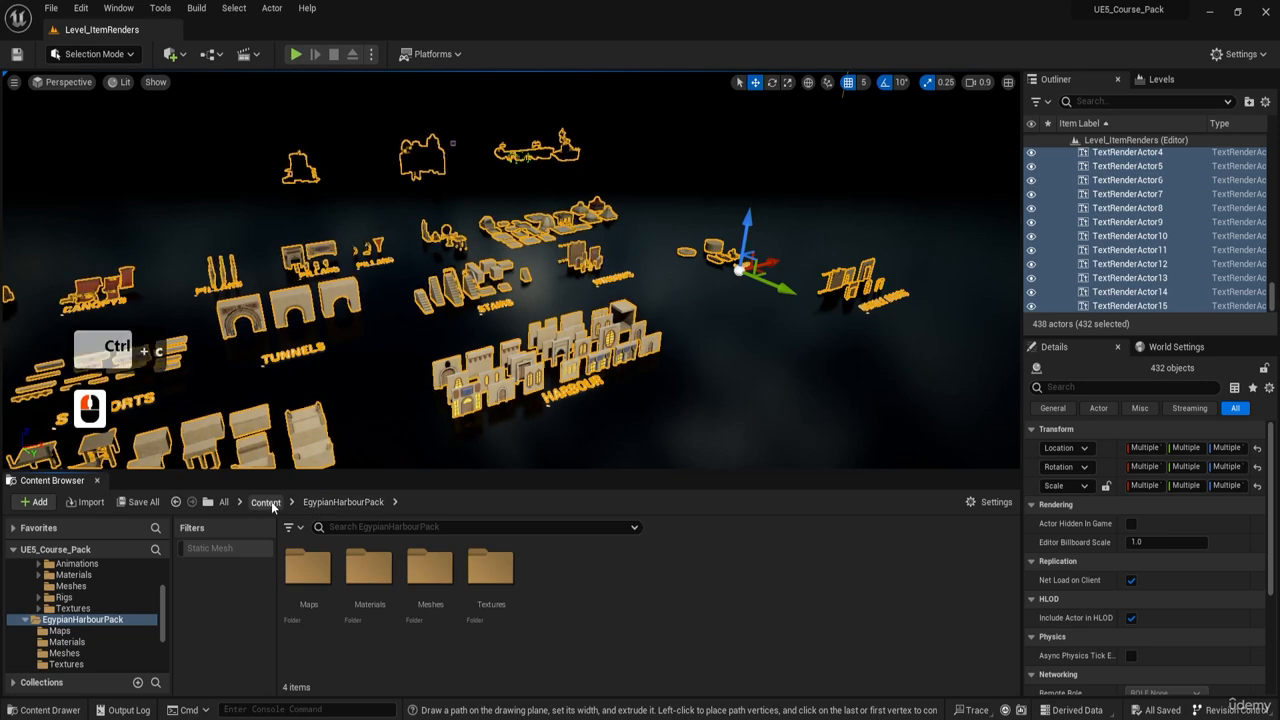
pyautogui.click(856, 575)
pyautogui.doubleClick(867, 583)
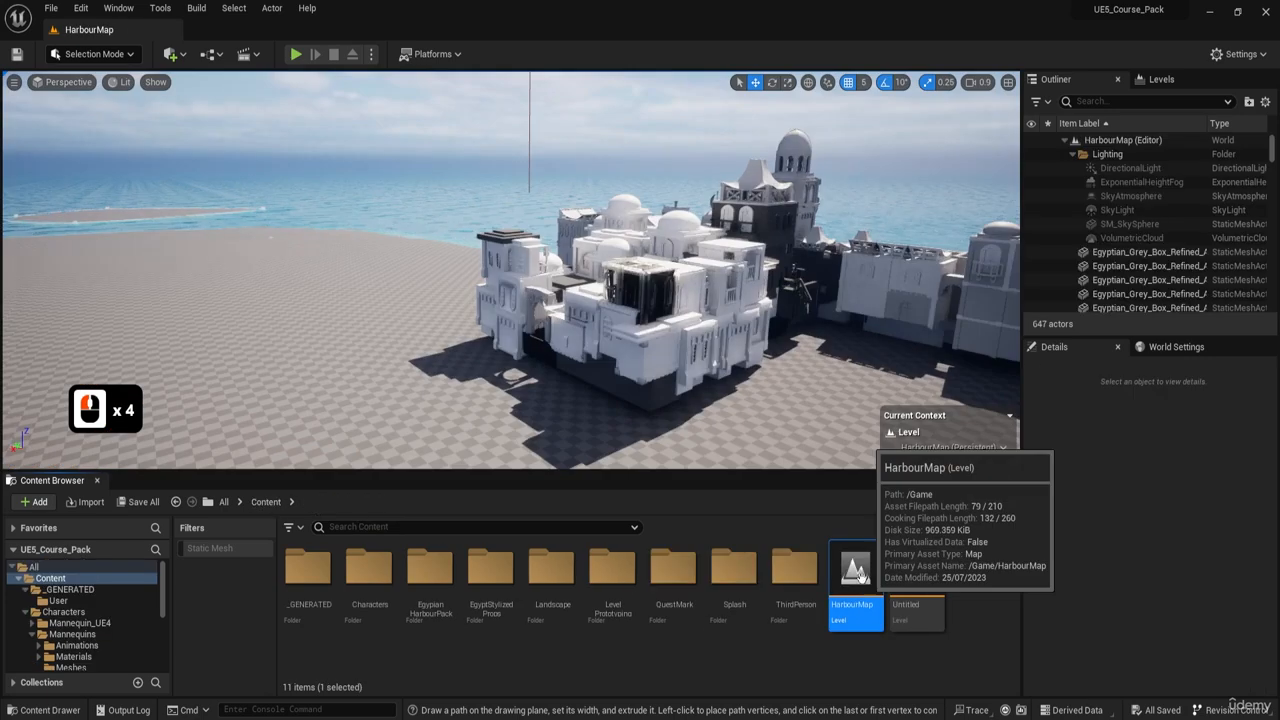
# Step: Try to paste the copied assets into HarbourMap's persistent level beside the grey-box harbour
pyautogui.moveTo(657, 355); pyautogui.dragTo(530, 375, button='right')
pyautogui.hotkey('ctrl', 'v')
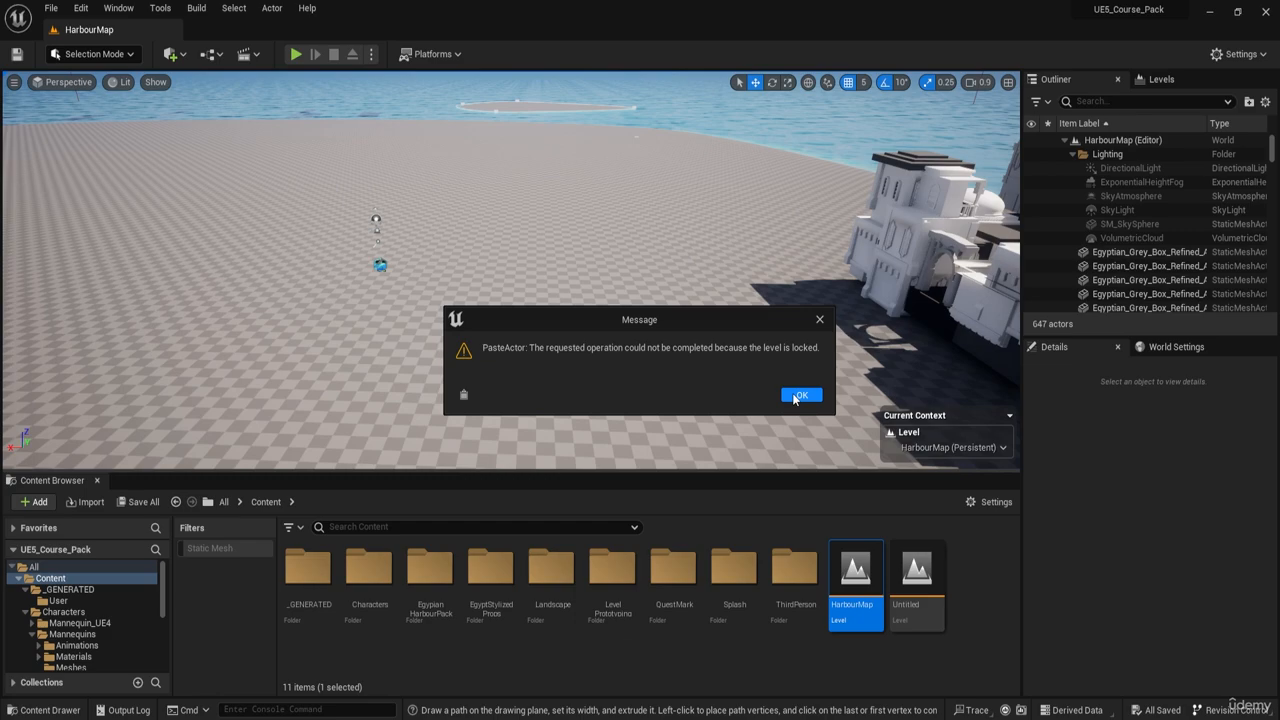
pyautogui.click(800, 395)
pyautogui.moveTo(795, 399); pyautogui.dragTo(432, 392, button='right')
pyautogui.press('s')
pyautogui.press('d')
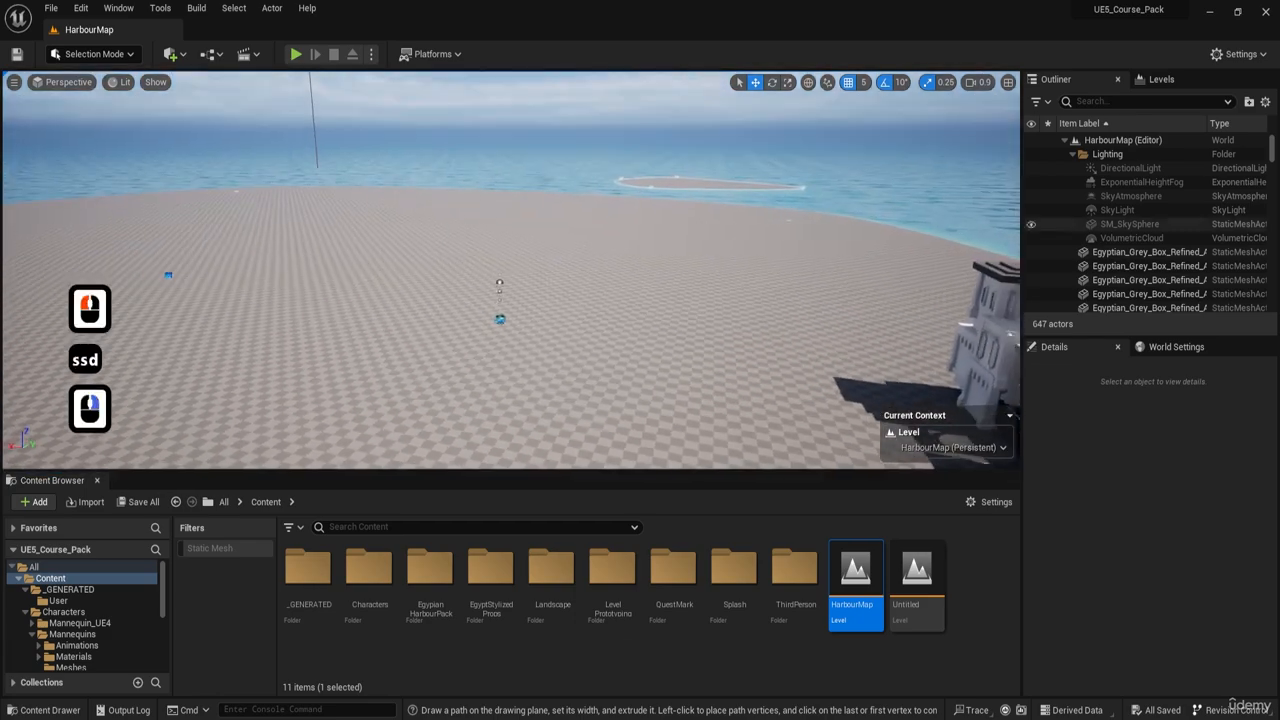
# Step: Make the HarbourItems sublevel current and paste the copied assets into it
pyautogui.click(1162, 79)
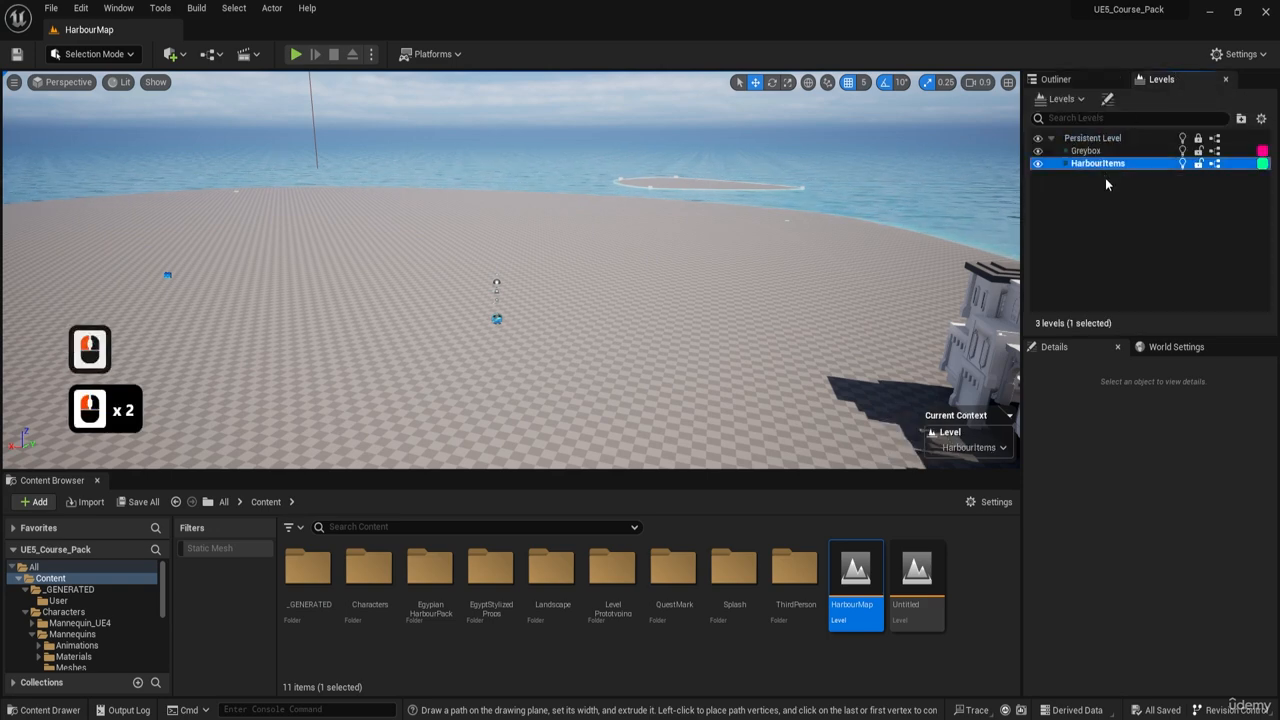
pyautogui.moveTo(702, 244); pyautogui.dragTo(762, 272, button='right')
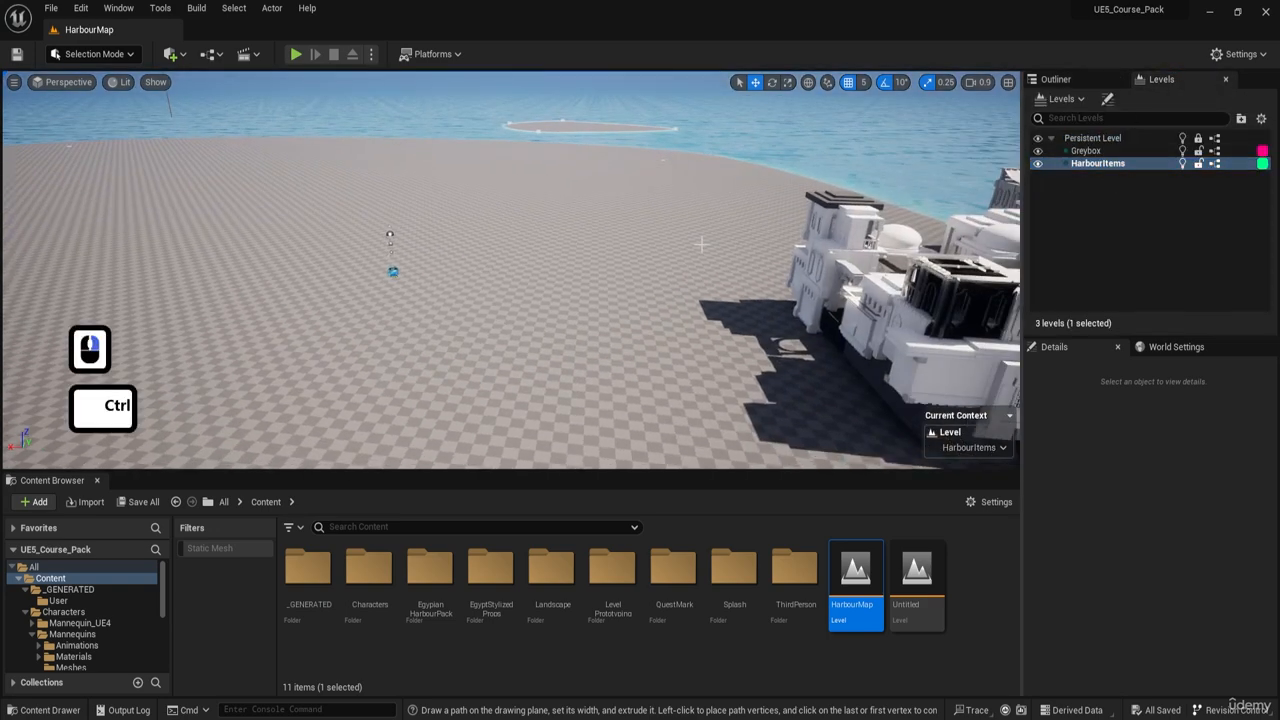
pyautogui.hotkey('ctrl', 'v')
# Step: Locate the pasted assets in the level and check the scene's lighting around them
pyautogui.press('s')
pyautogui.moveTo(666, 271)
pyautogui.mouseDown(button='right')
pyautogui.moveTo(500, 250)
pyautogui.moveTo(660, 262)
pyautogui.moveTo(635, 263)
pyautogui.moveTo(670, 280)
pyautogui.moveTo(680, 270)
pyautogui.mouseUp(button='right')
pyautogui.press('e')
pyautogui.scroll(13, 666, 271)
pyautogui.press('e')
pyautogui.press('a')
pyautogui.scroll(1, 635, 263)
pyautogui.press('d')
pyautogui.press('w')
pyautogui.press('a')
pyautogui.press('w')
pyautogui.press('w')
pyautogui.press('w')
pyautogui.press('w')
pyautogui.press('s')
pyautogui.press('s')
pyautogui.press('e')
pyautogui.press('d')
pyautogui.moveTo(242, 271); pyautogui.dragTo(985, 270)
pyautogui.press('d')
pyautogui.press('s')
pyautogui.moveTo(765, 275); pyautogui.dragTo(678, 256, button='right')
pyautogui.press('w')
# Step: Delete the pasted PostProcessing actors from DirectionalLight0 to WindDirectionalSource1, along with their emptied folder
pyautogui.click(1050, 82)
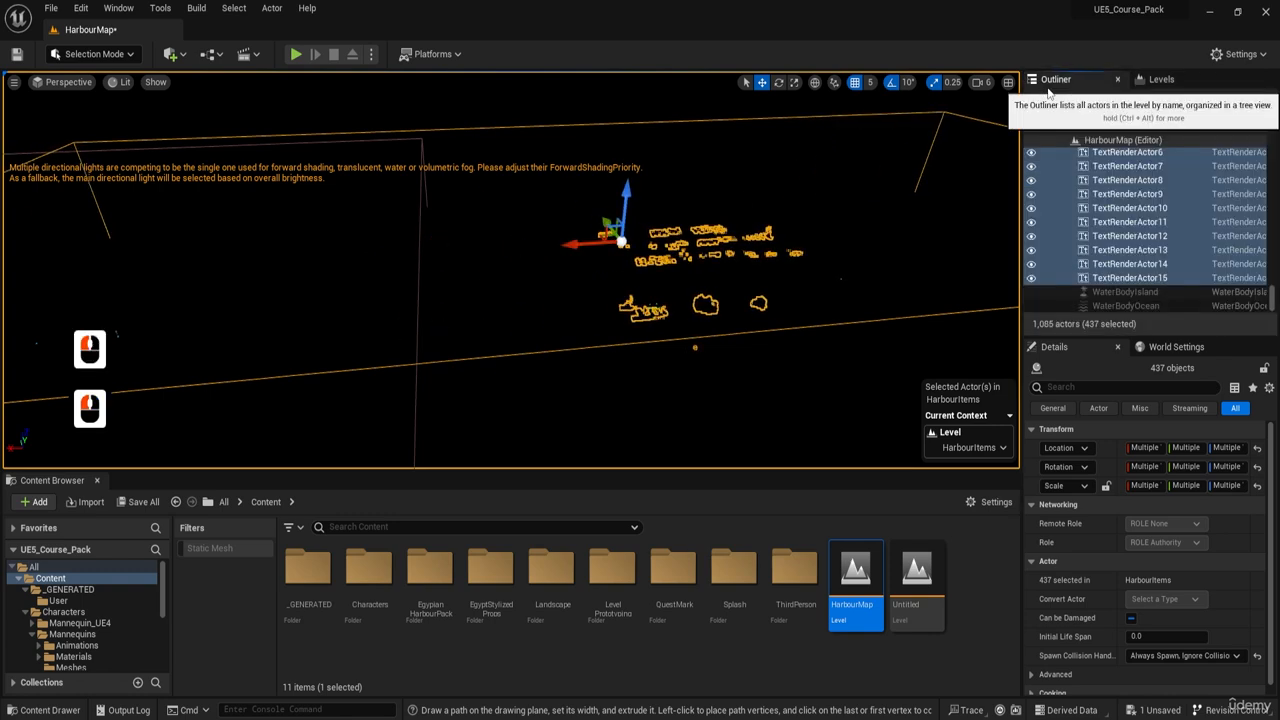
pyautogui.scroll(-6, 1150, 230)
pyautogui.moveTo(1277, 285); pyautogui.dragTo(1277, 175)
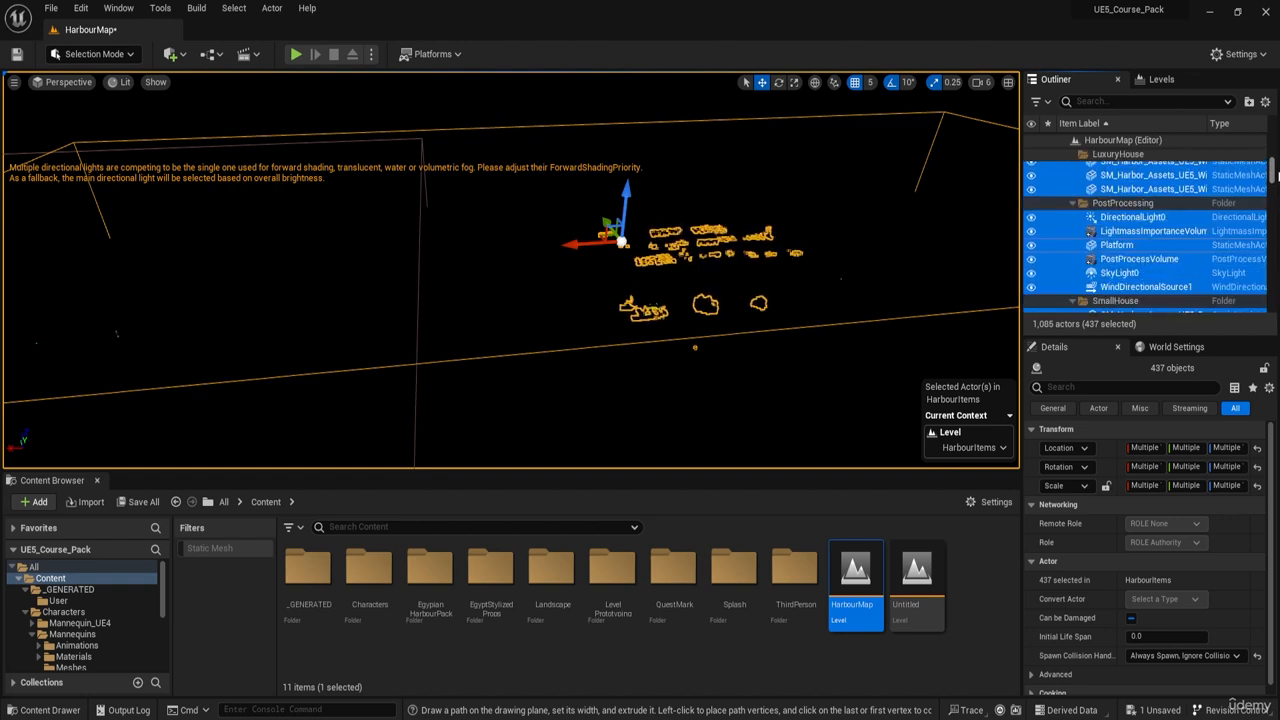
pyautogui.doubleClick(1120, 204)
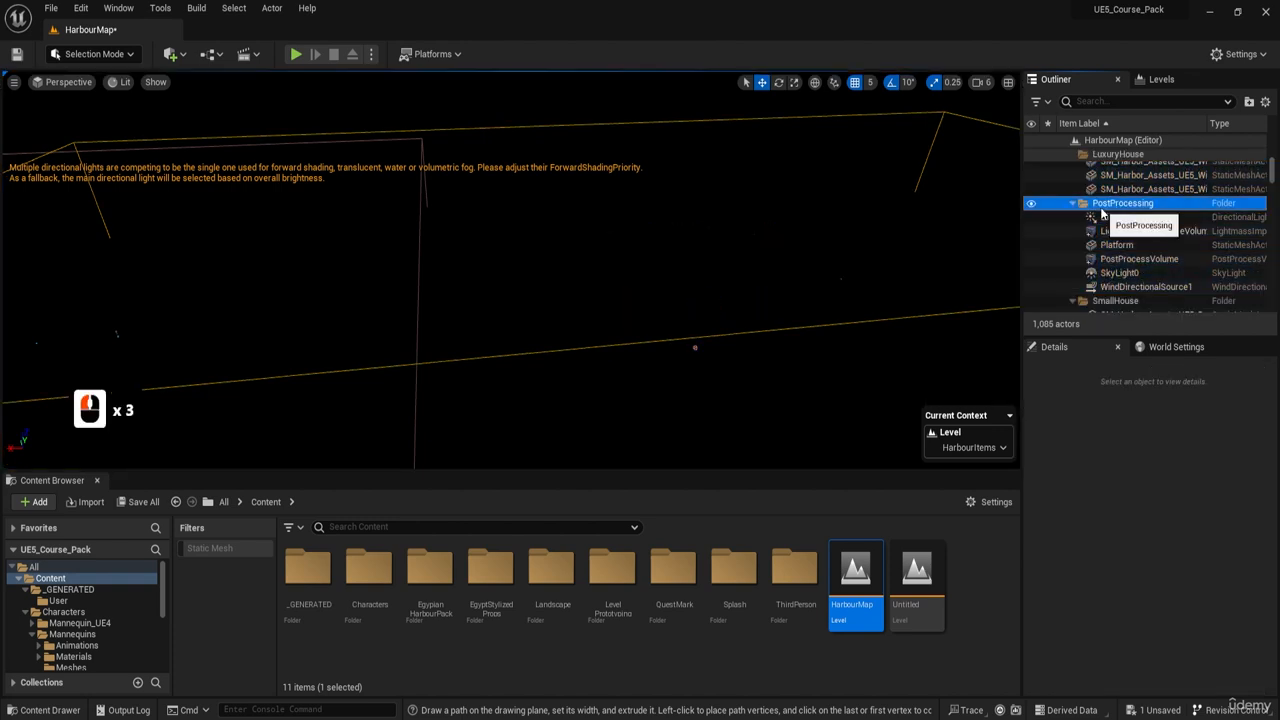
pyautogui.keyDown('shift'); pyautogui.click(1128, 287); pyautogui.keyUp('shift')
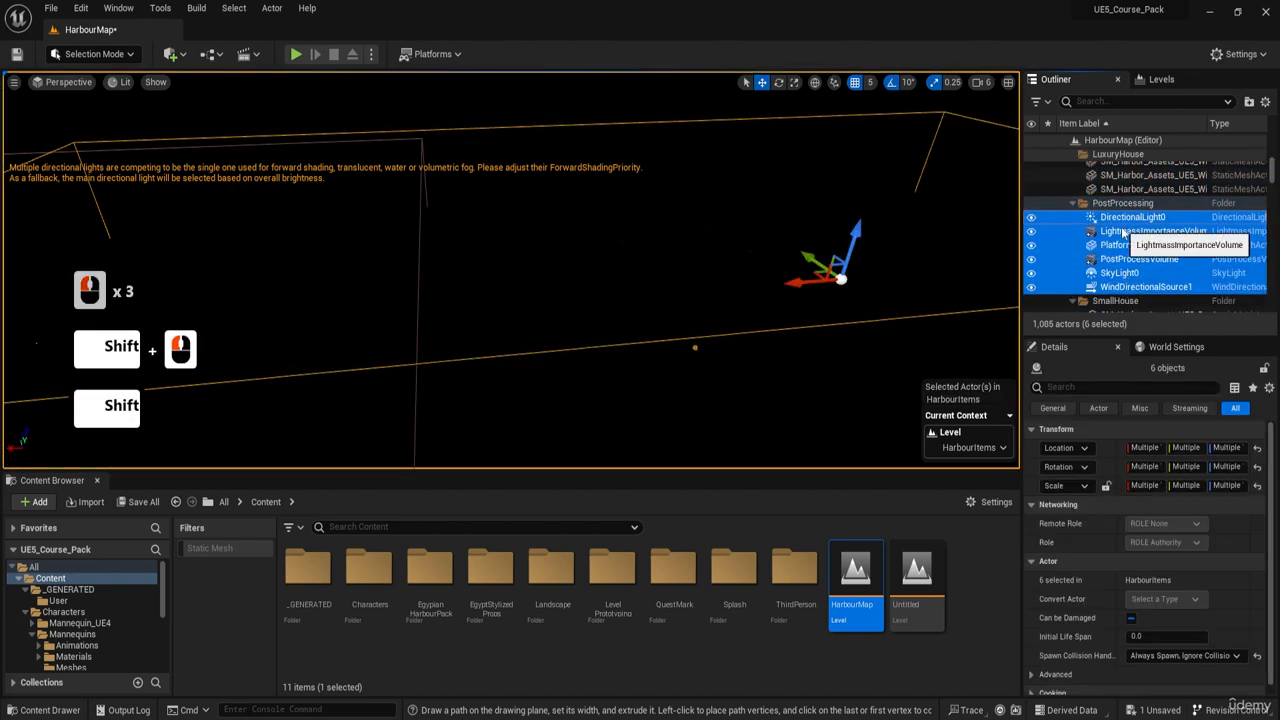
pyautogui.press('Delete')
pyautogui.click(1110, 203)
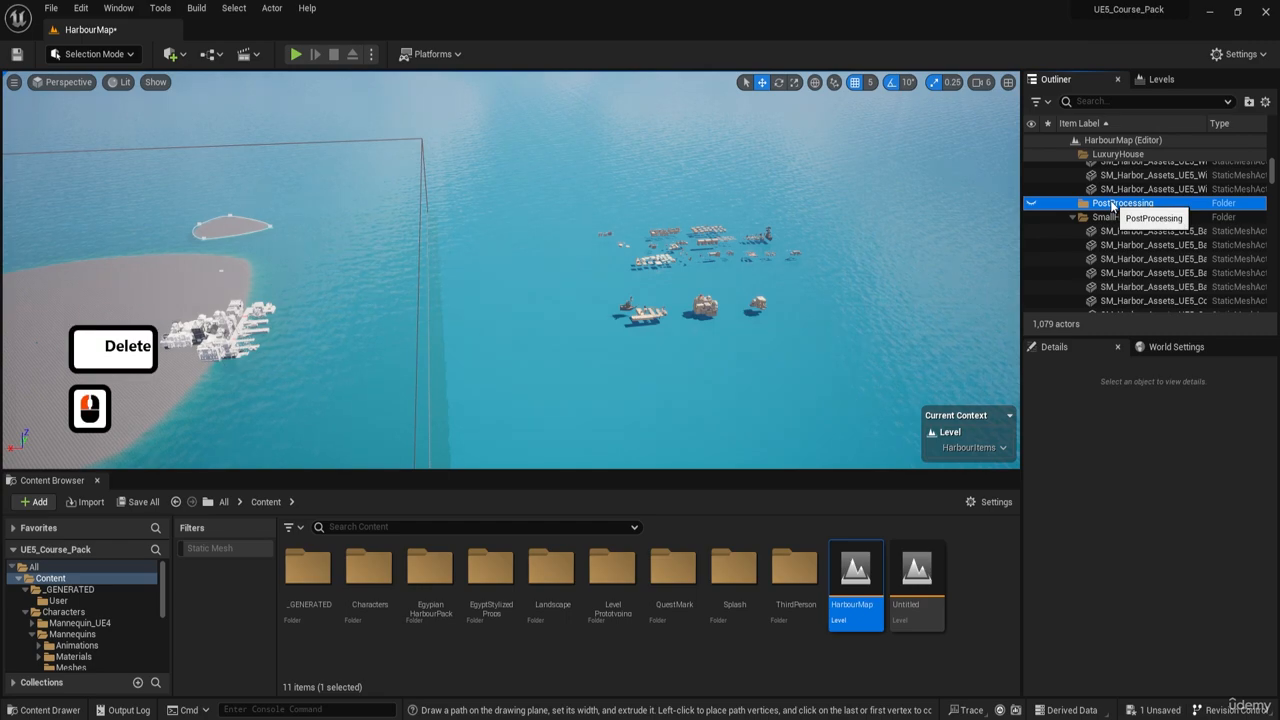
pyautogui.rightClick(1110, 203)
pyautogui.click(1084, 206)
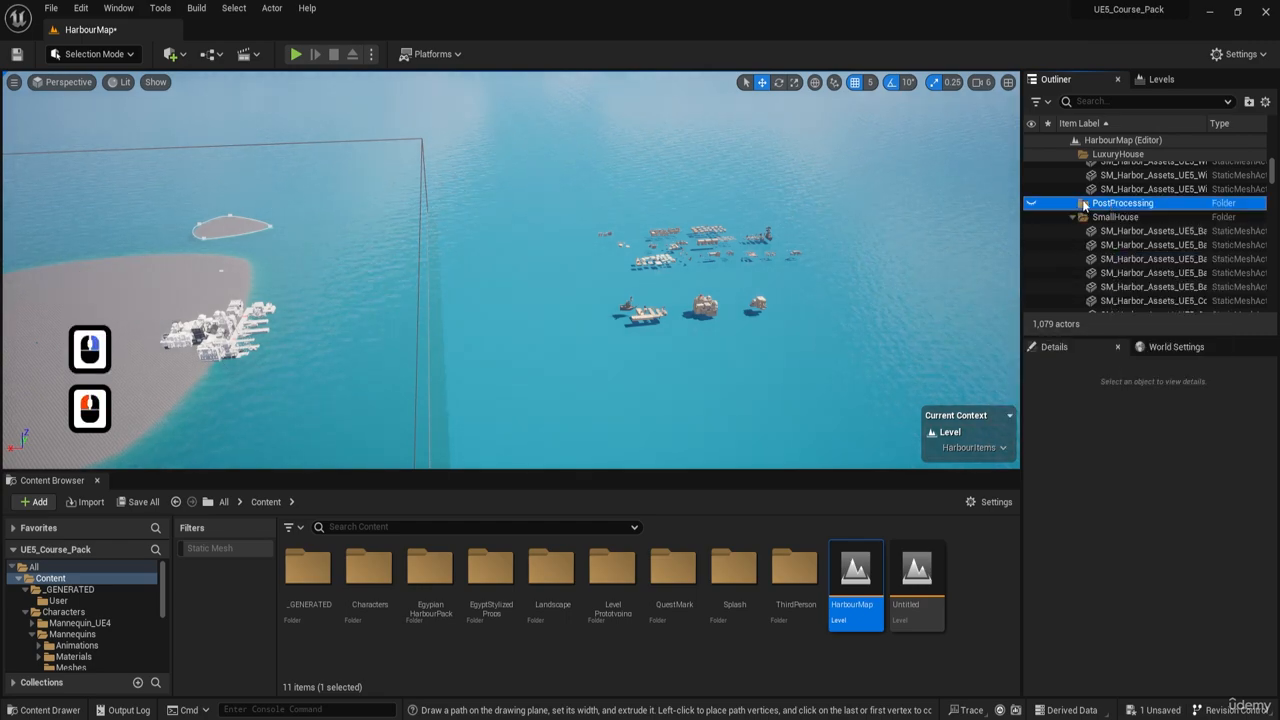
# Step: Examine the layout of the pasted harbour assets over the water
pyautogui.moveTo(790, 240); pyautogui.dragTo(995, 265, button='right')
pyautogui.press('w')
pyautogui.press('d')
pyautogui.scroll(-7, 870, 250)
pyautogui.press('w')
pyautogui.press('a')
pyautogui.press('a')
pyautogui.press('w')
pyautogui.scroll(-1, 890, 255)
pyautogui.scroll(4, 890, 255)
pyautogui.press('a')
pyautogui.press('w')
pyautogui.press('a')
pyautogui.press('w')
pyautogui.press('a')
pyautogui.press('w')
pyautogui.press('e')
pyautogui.press('s')
pyautogui.press('d')
pyautogui.press('s')
pyautogui.moveTo(784, 282); pyautogui.dragTo(760, 280, button='right')
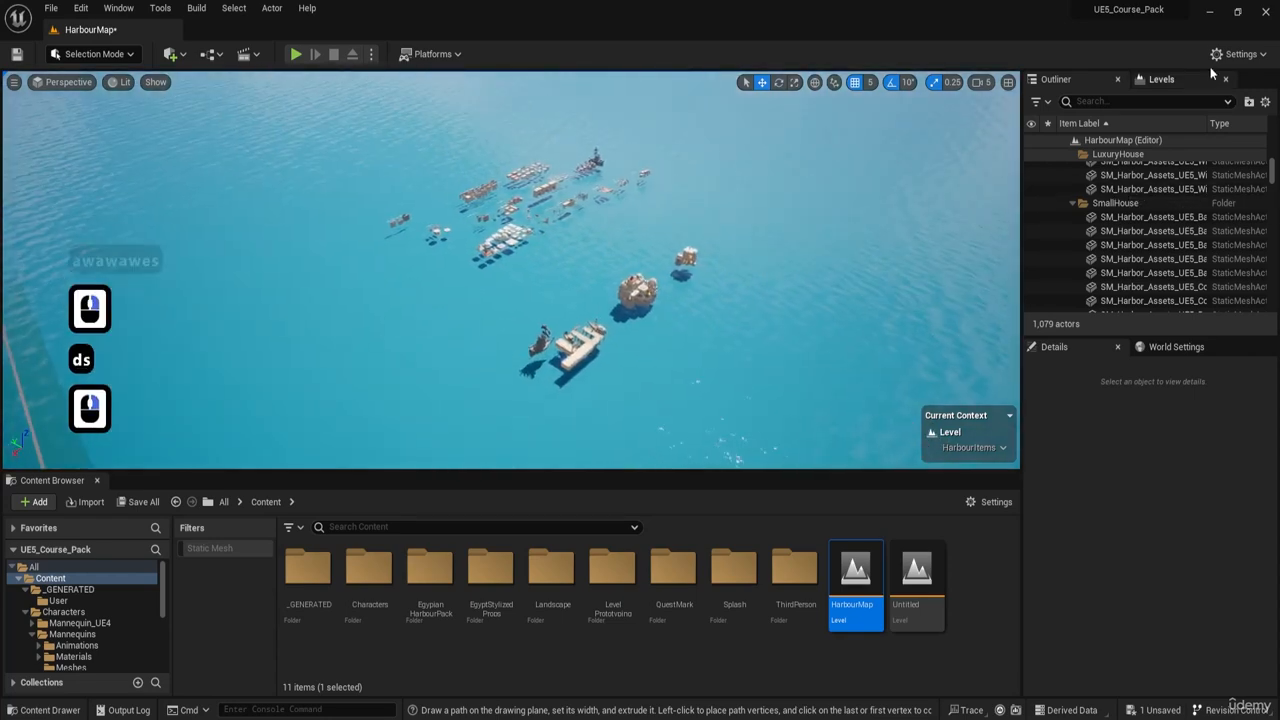
# Step: Show the four-viewport layout and box-select all the pasted harbour assets in the top wireframe view
pyautogui.click(1150, 80)
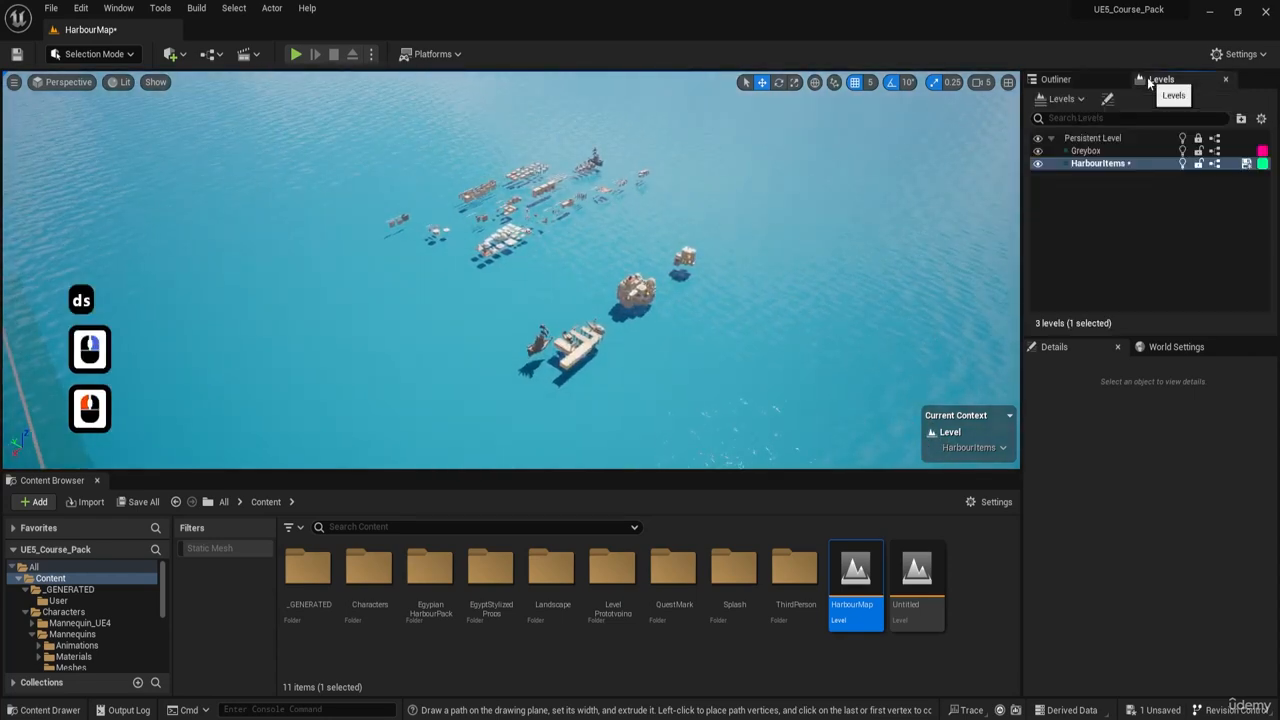
pyautogui.click(1007, 82)
pyautogui.scroll(-15, 695, 310)
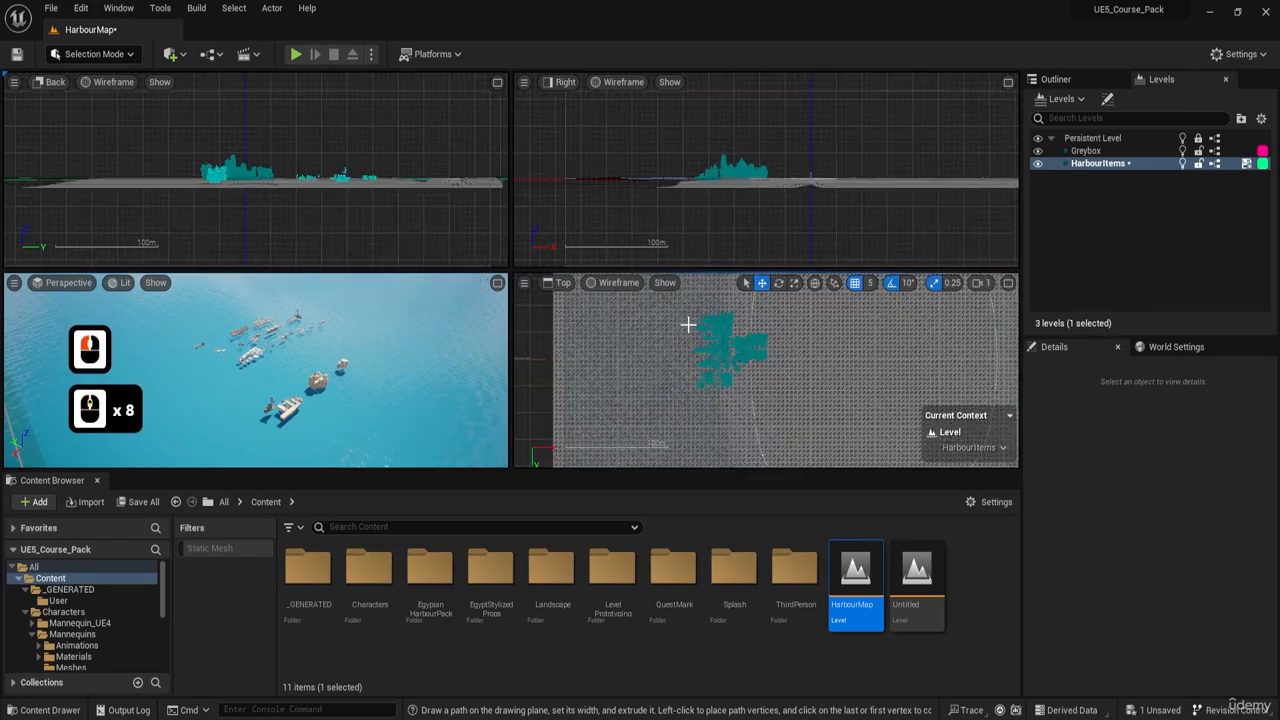
pyautogui.click(338, 380)
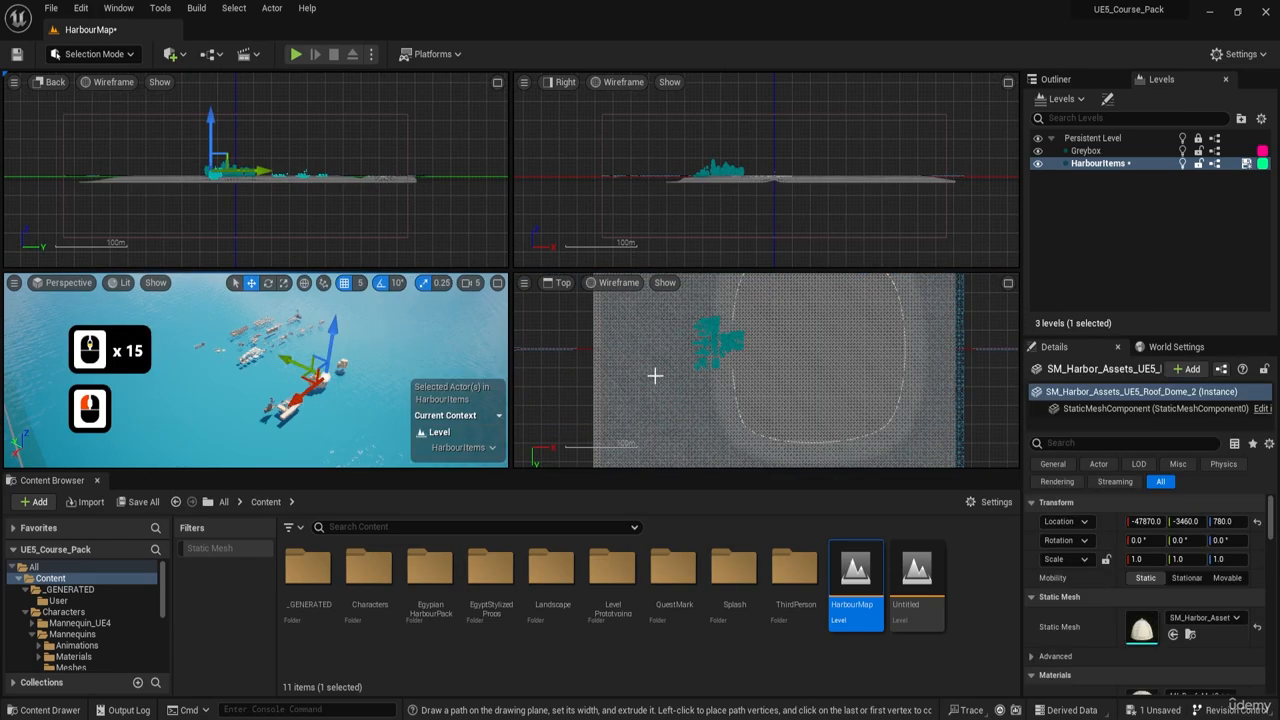
pyautogui.press('f')
pyautogui.scroll(20, 733, 370)
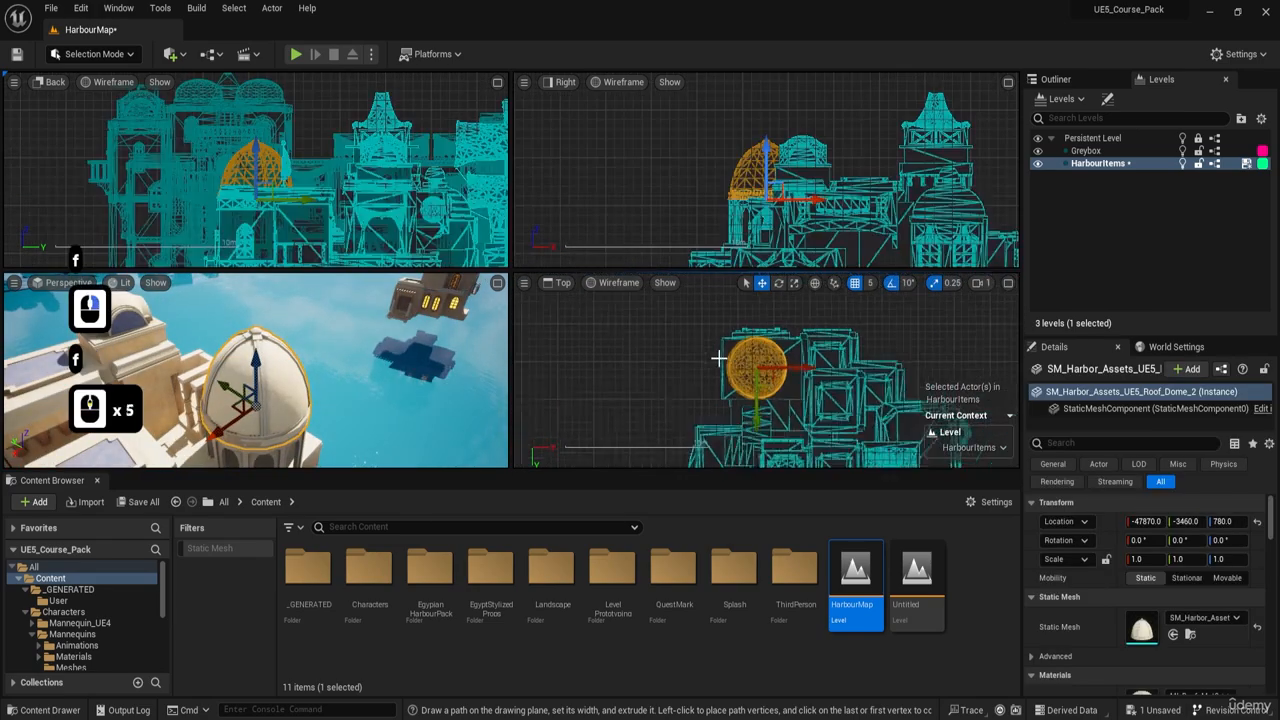
pyautogui.scroll(-20, 700, 365)
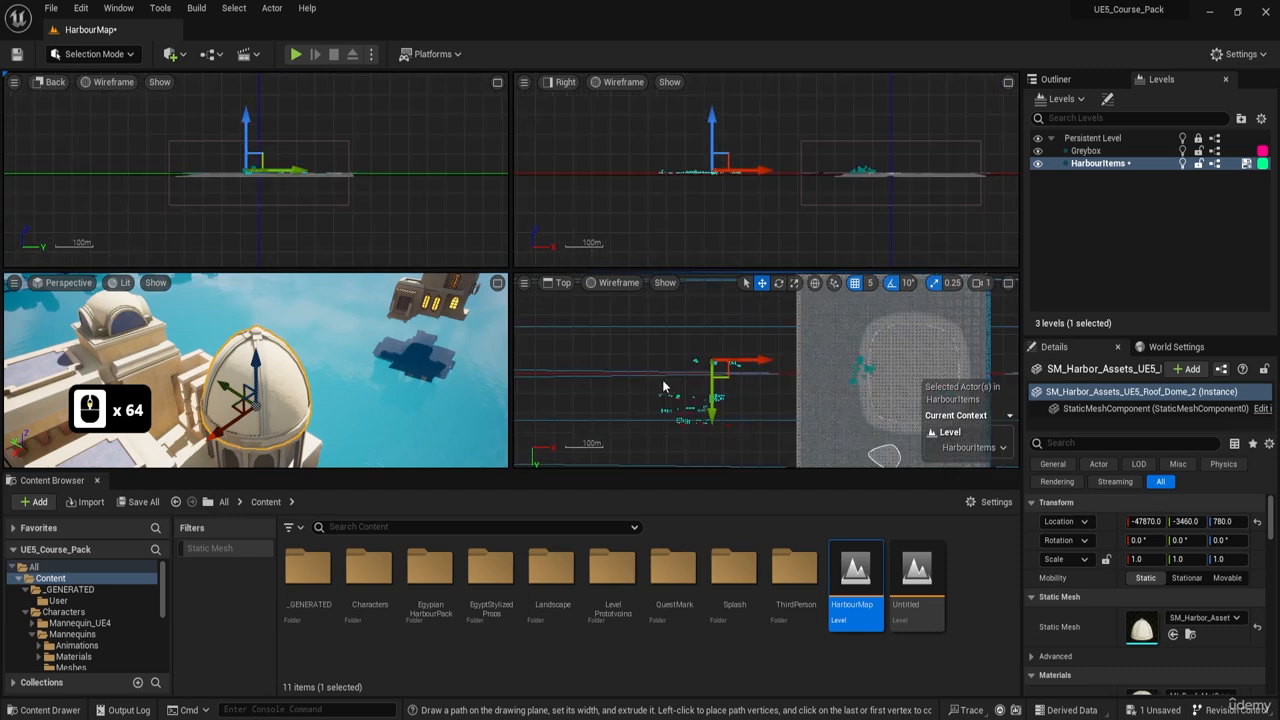
pyautogui.moveTo(768, 431); pyautogui.dragTo(768, 431)
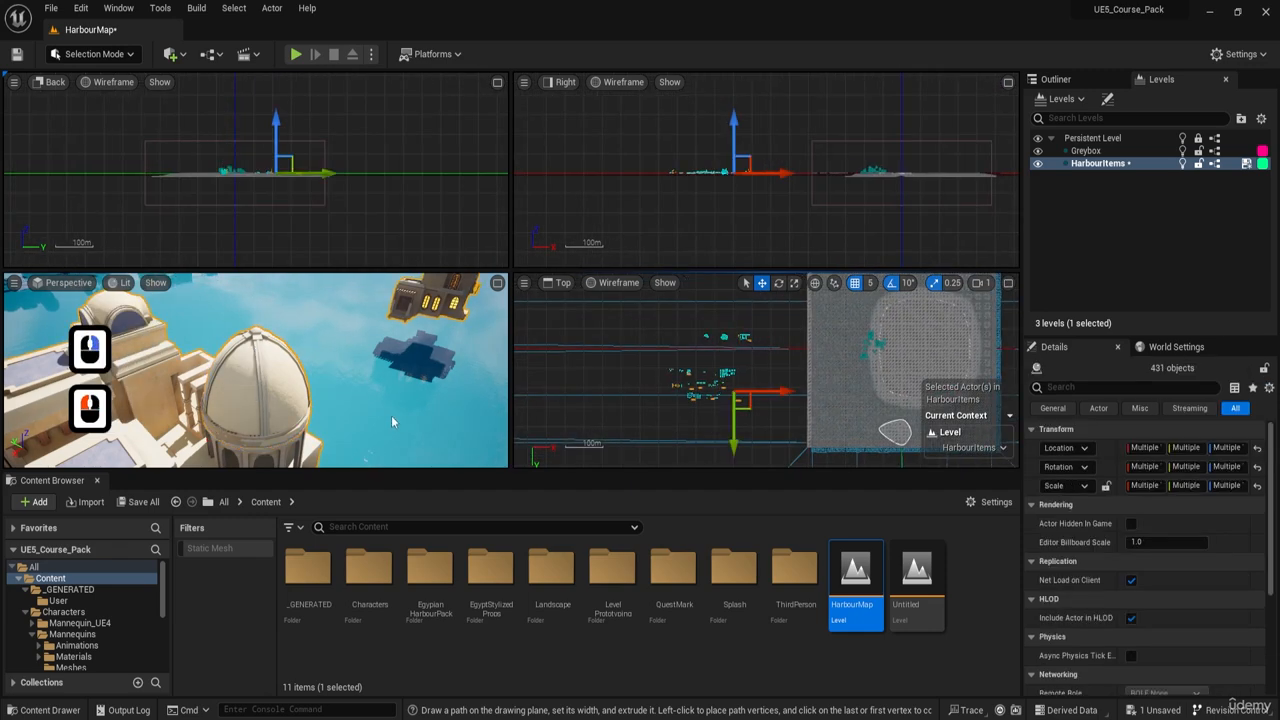
# Step: Examine the selected assets' position and orientation relative to the grey-box harbour in the perspective view
pyautogui.moveTo(391, 415); pyautogui.dragTo(530, 385, button='right')
pyautogui.press('a')
pyautogui.press('w')
pyautogui.press('e')
pyautogui.press('a')
pyautogui.press('w')
pyautogui.press('e')
pyautogui.scroll(2, 391, 415)
pyautogui.press('w')
pyautogui.press('a')
pyautogui.press('w')
pyautogui.press('s')
pyautogui.press('w')
pyautogui.press('e')
pyautogui.press('d')
pyautogui.press('s')
pyautogui.press('w')
pyautogui.press('w')
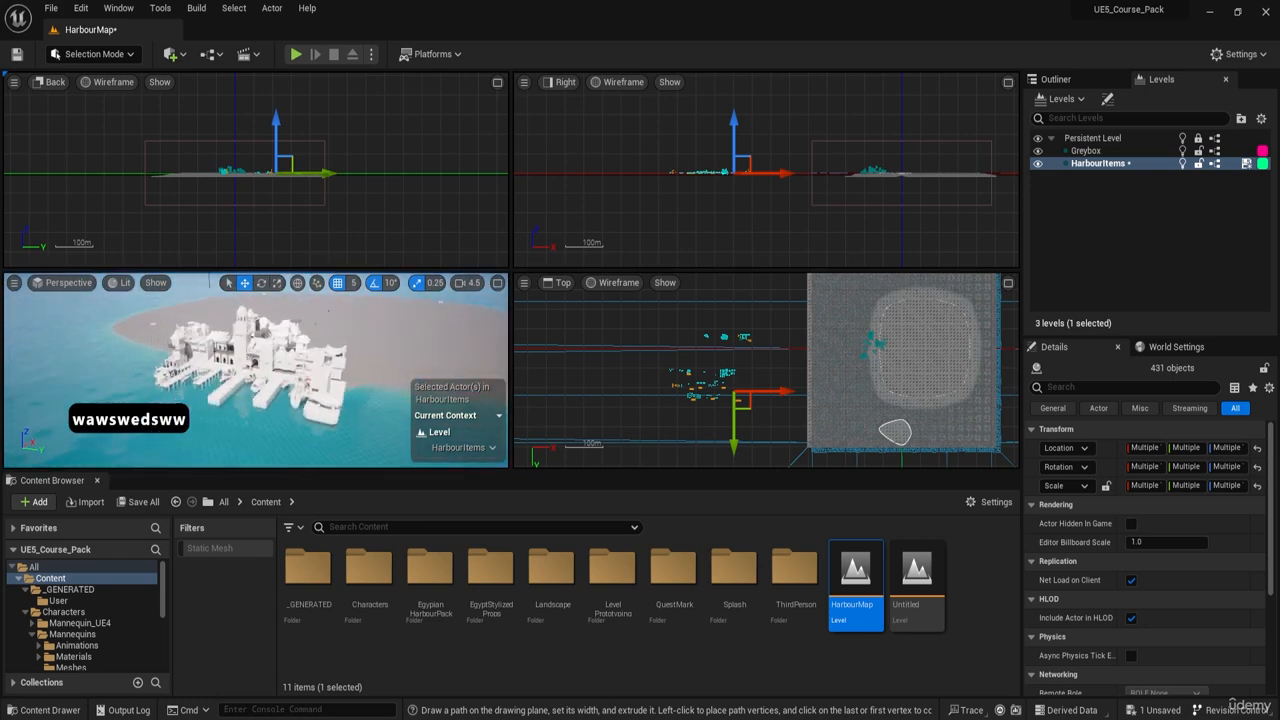
pyautogui.press('a')
pyautogui.press('a')
pyautogui.press('s')
pyautogui.press('e')
pyautogui.press('w')
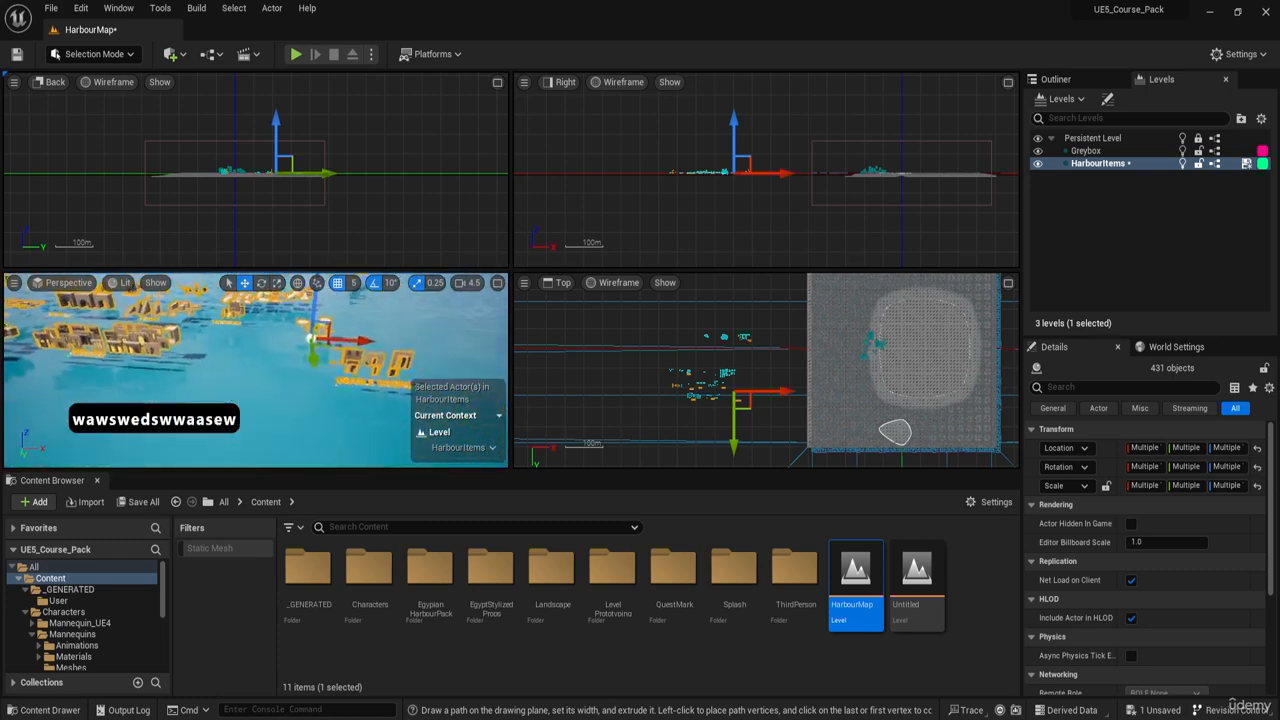
pyautogui.press('a')
pyautogui.press('e')
pyautogui.press('w')
pyautogui.press('a')
pyautogui.press('w')
pyautogui.press('a')
pyautogui.press('w')
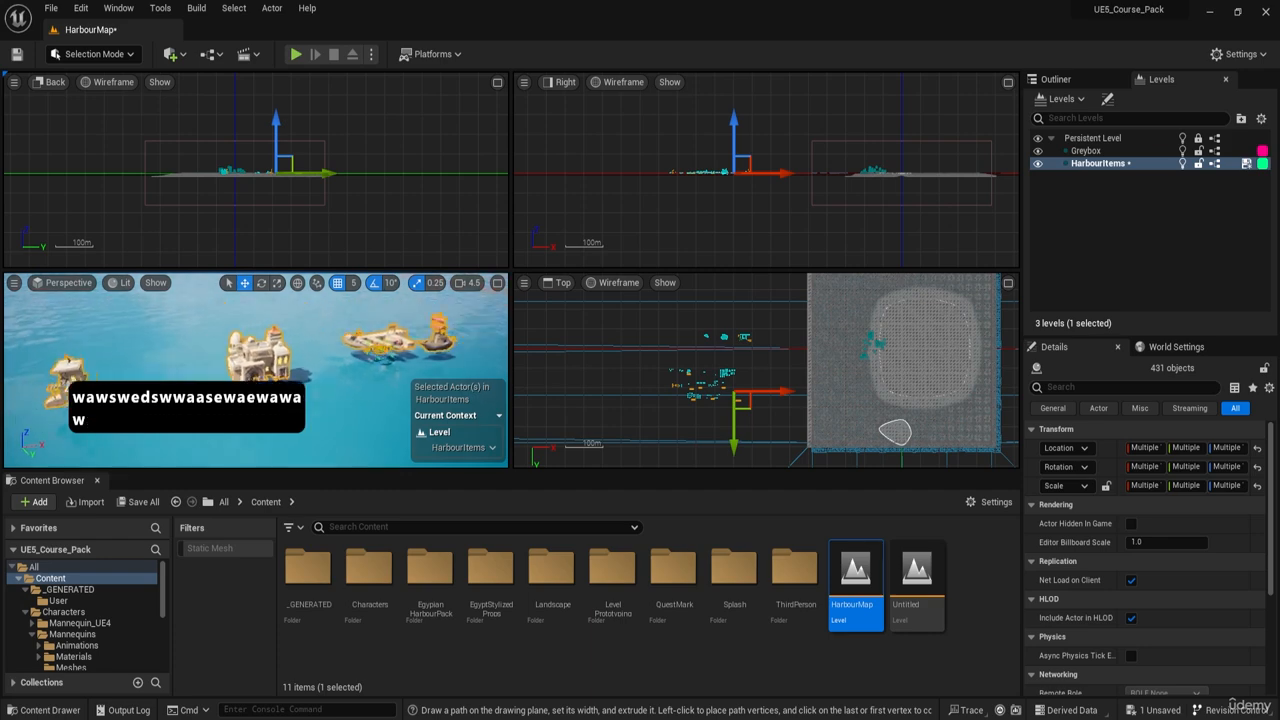
pyautogui.press('s')
# Step: Maximize the perspective view and rotate the selected assets 90° about the vertical axis
pyautogui.press('e')
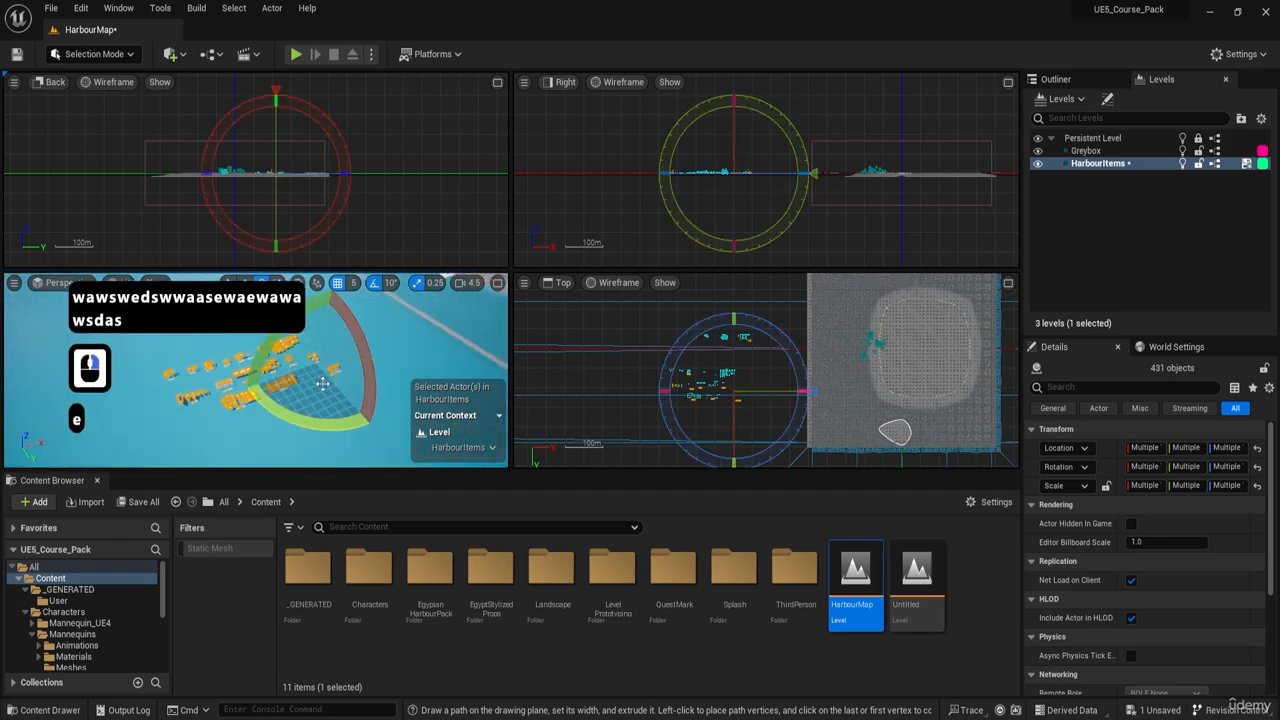
pyautogui.click(499, 284)
pyautogui.moveTo(487, 357); pyautogui.dragTo(565, 335, button='right')
pyautogui.press('s')
pyautogui.moveTo(487, 357); pyautogui.dragTo(560, 282)
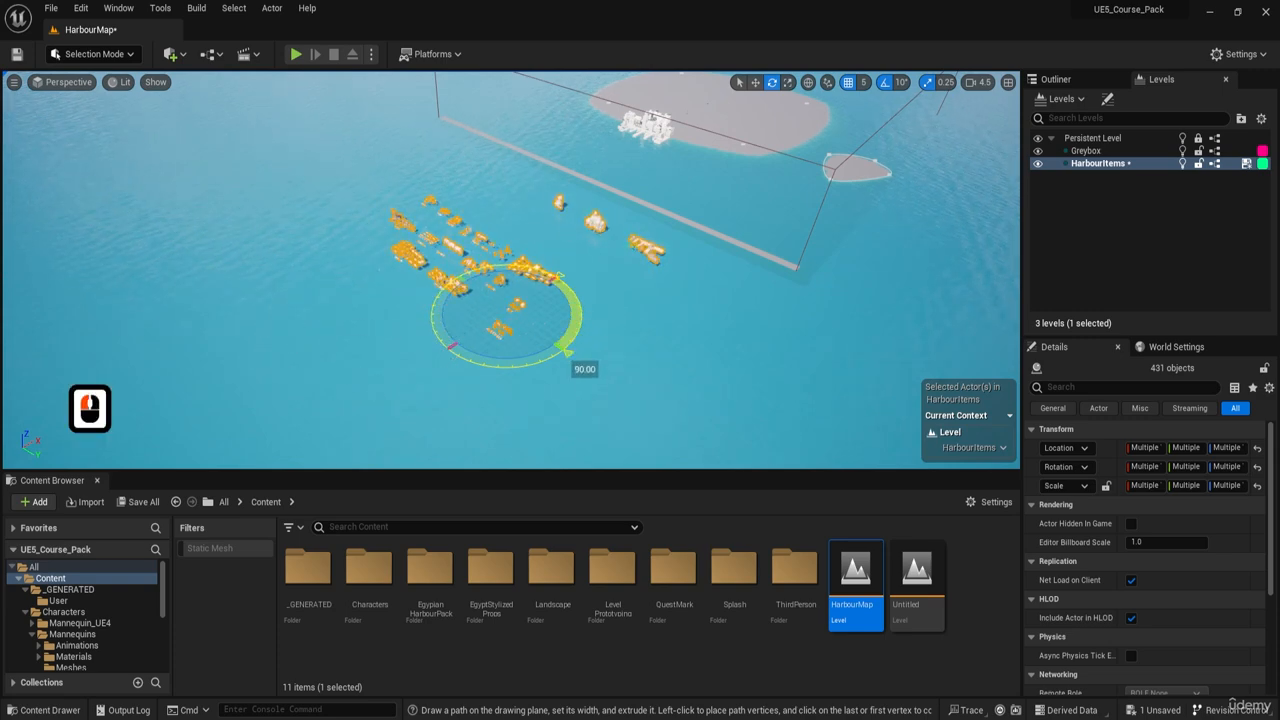
# Step: Examine how the rotated assets line up with the harbour island
pyautogui.press('a')
pyautogui.press('w')
pyautogui.moveTo(300, 329); pyautogui.dragTo(294, 358, button='right')
pyautogui.press('w')
pyautogui.press('a')
pyautogui.press('w')
pyautogui.press('w')
pyautogui.moveTo(540, 260); pyautogui.dragTo(430, 240, button='right')
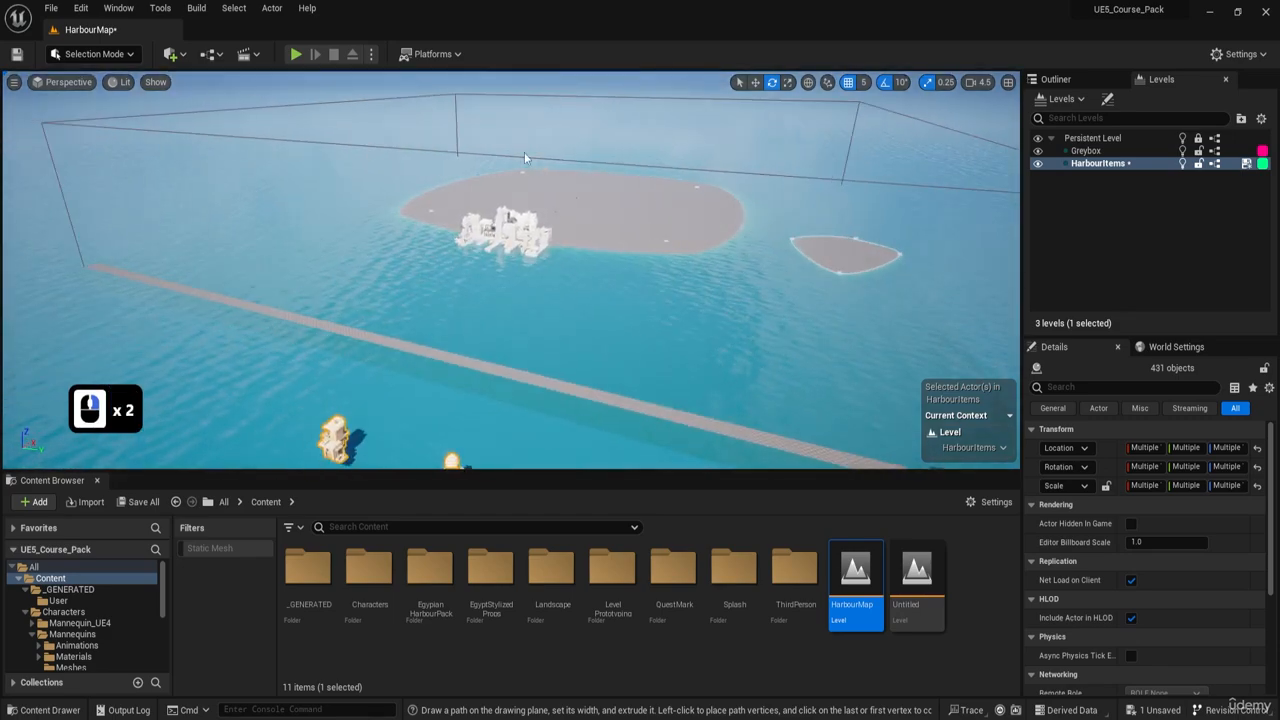
pyautogui.press('d')
pyautogui.press('w')
pyautogui.moveTo(540, 260); pyautogui.dragTo(400, 272, button='right')
pyautogui.press('d')
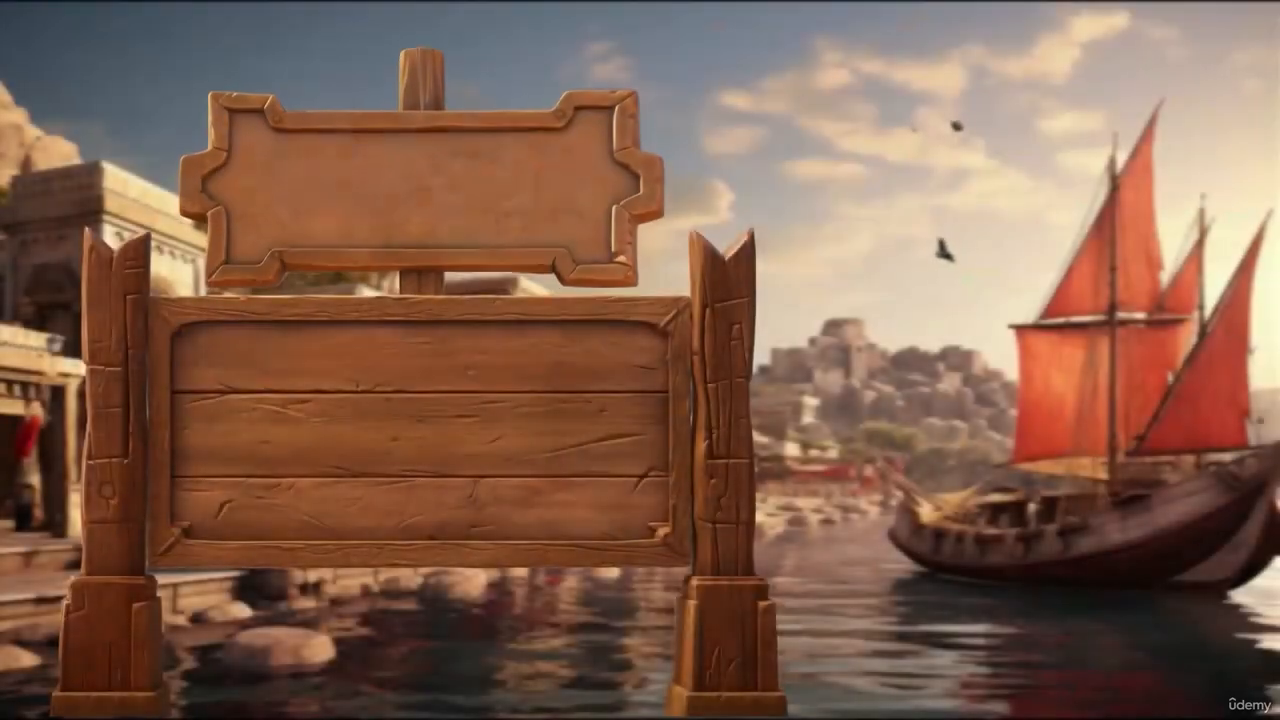